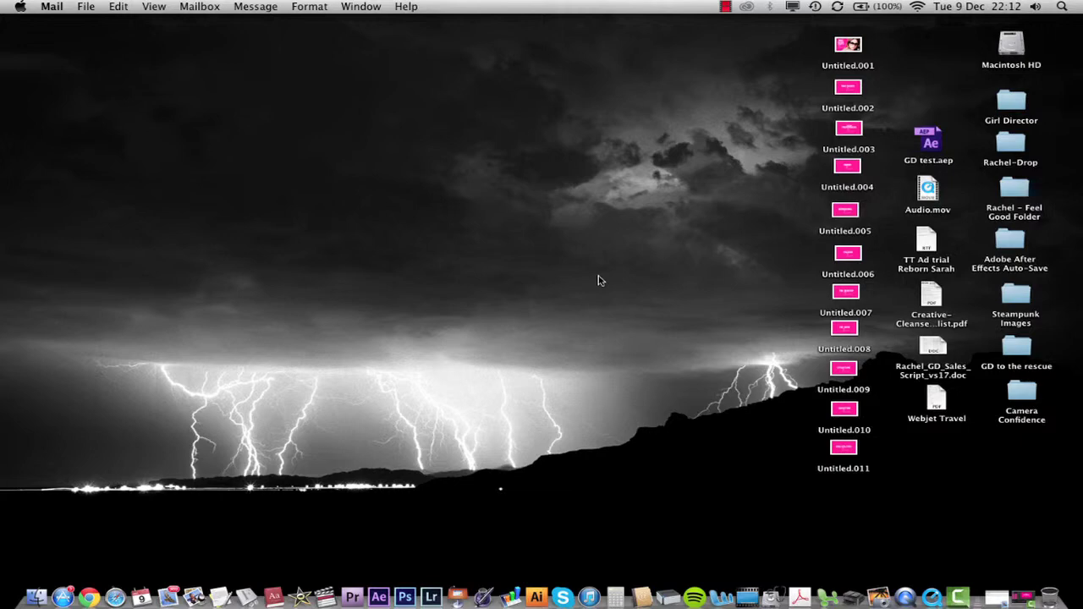
# Show the About This Mac system overview and close it again.
pyautogui.moveTo(292, 271); pyautogui.dragTo(41, 140)
pyautogui.moveTo(22, 96); pyautogui.dragTo(79, 200)
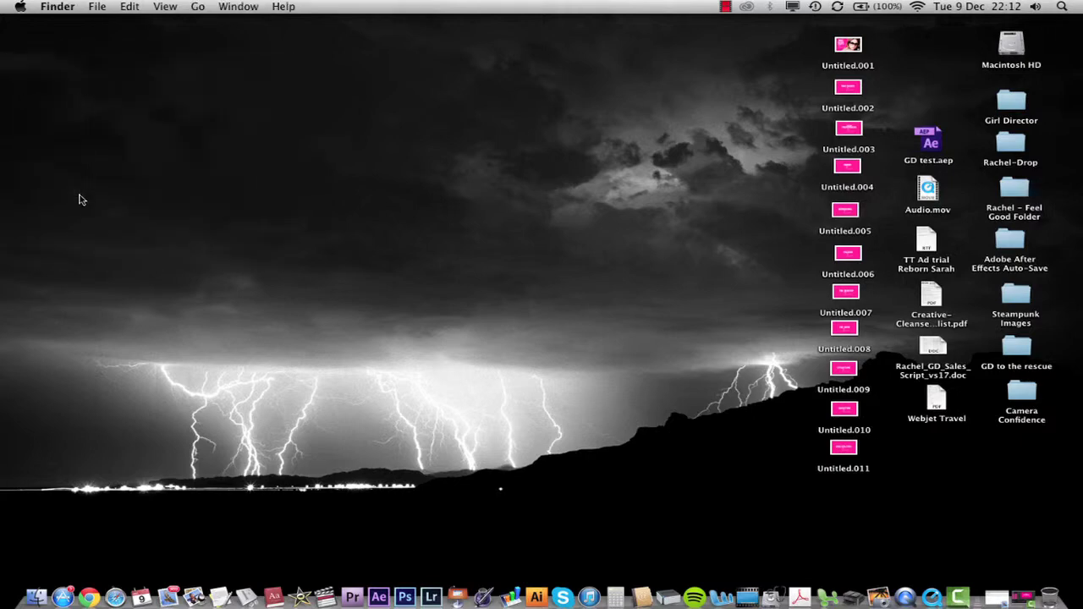
pyautogui.click(19, 7)
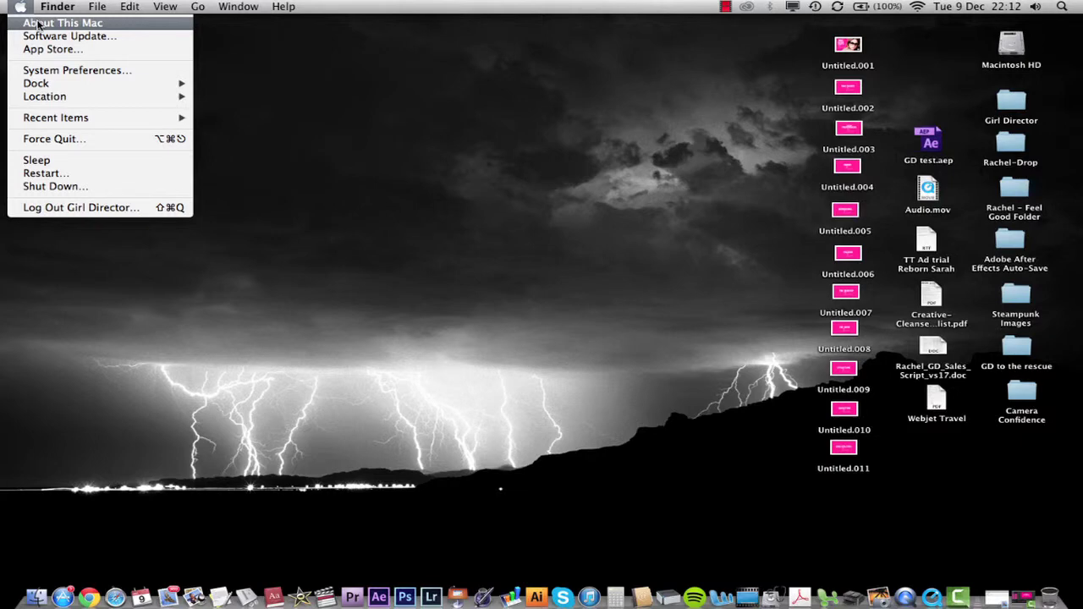
pyautogui.click(37, 24)
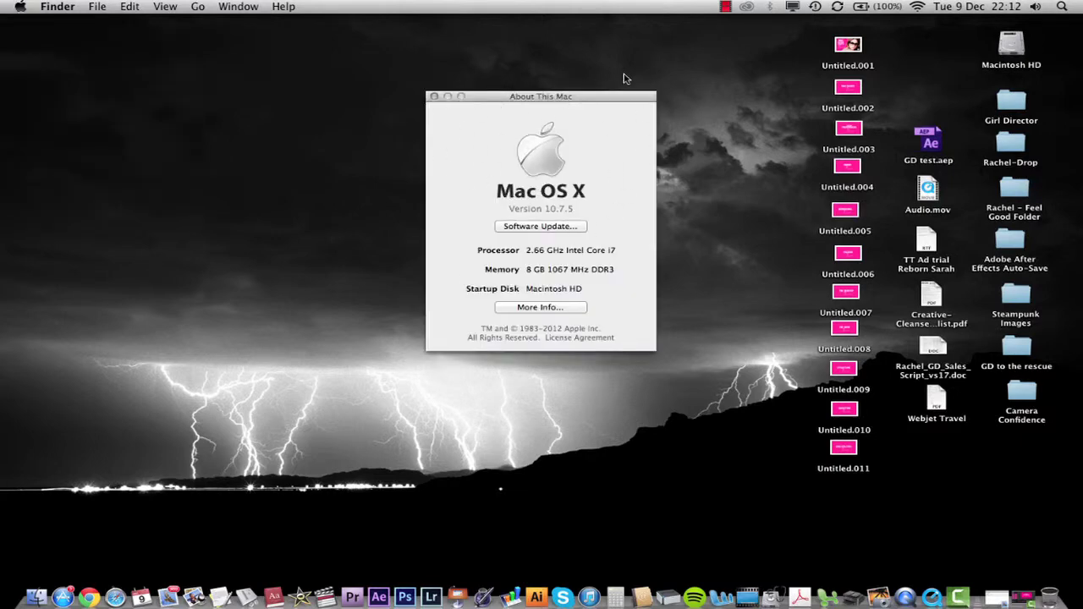
pyautogui.click(434, 96)
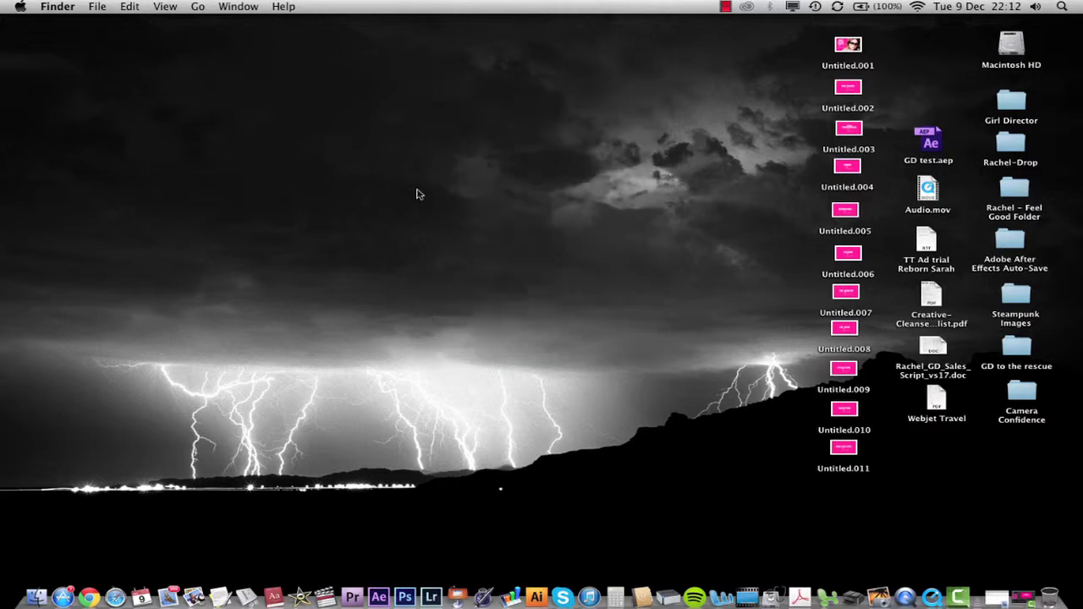
# Open System Preferences and review the General settings, keeping the Graphite appearance.
pyautogui.click(19, 6)
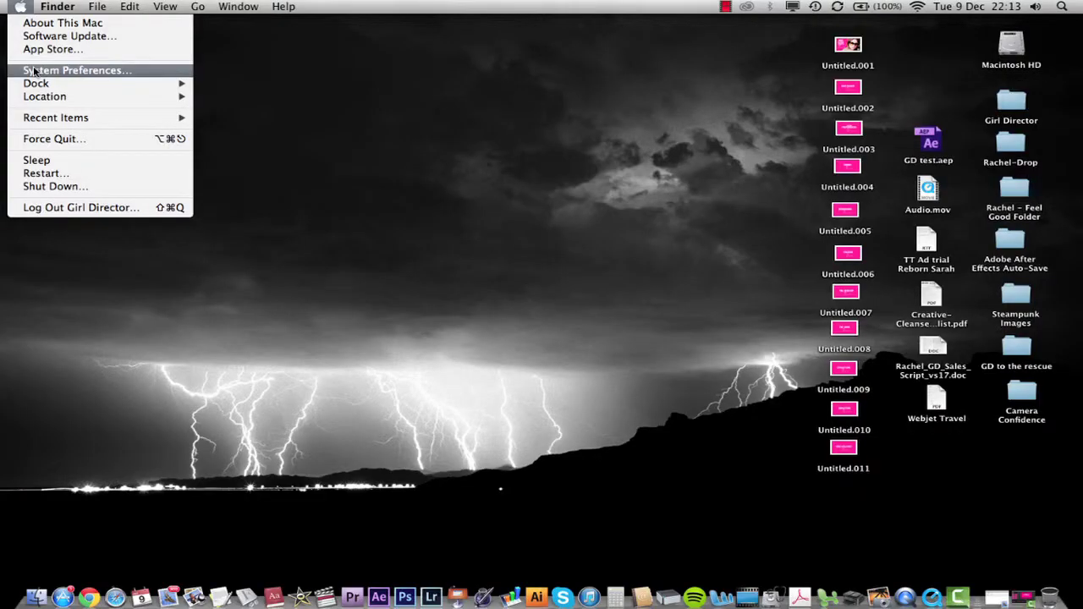
pyautogui.click(48, 71)
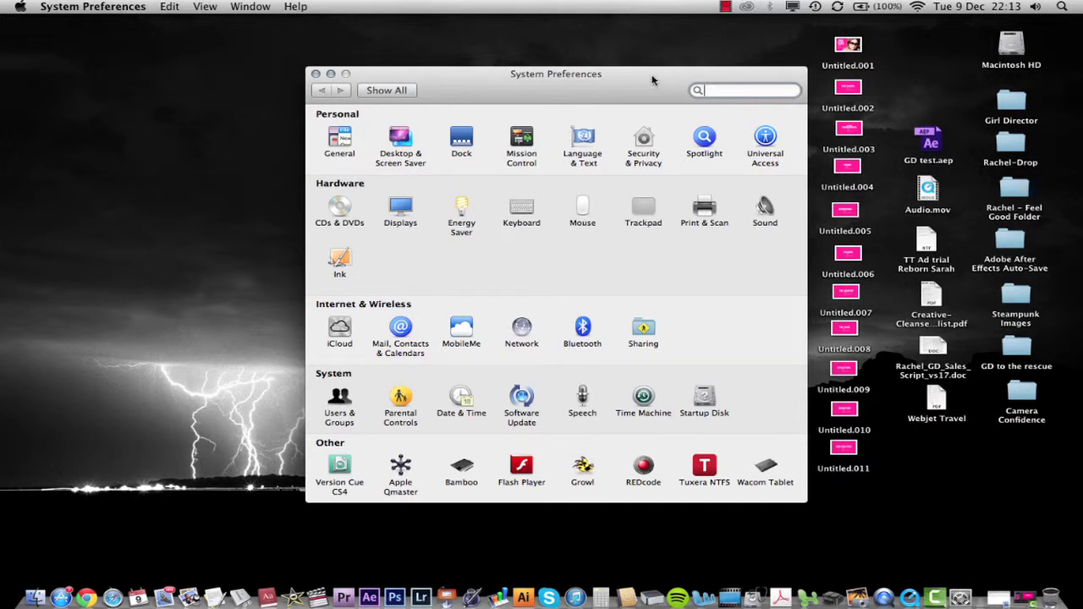
pyautogui.moveTo(652, 80); pyautogui.dragTo(630, 63)
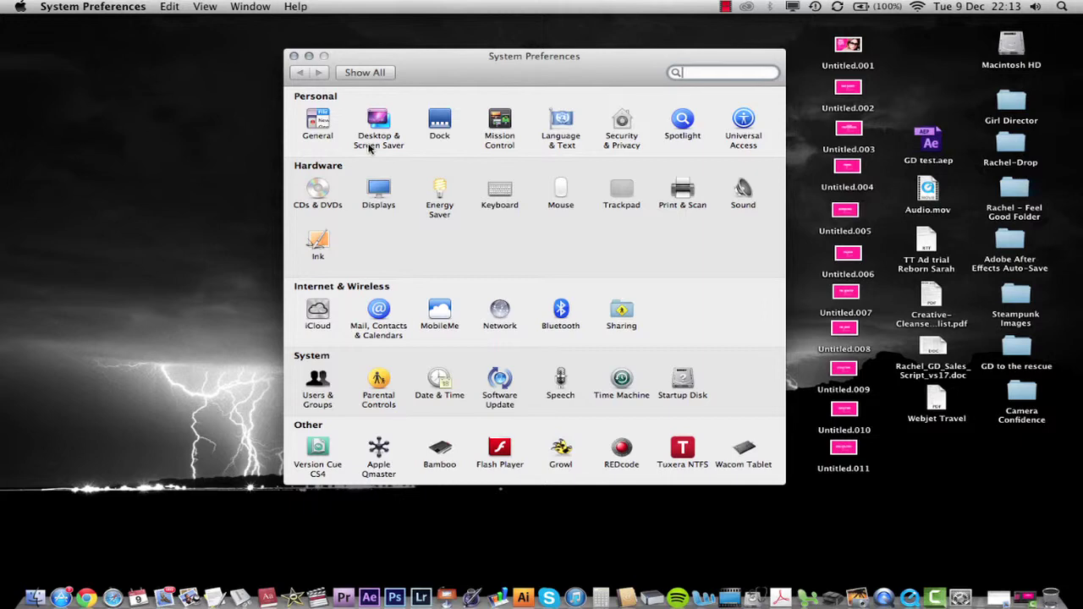
pyautogui.click(320, 119)
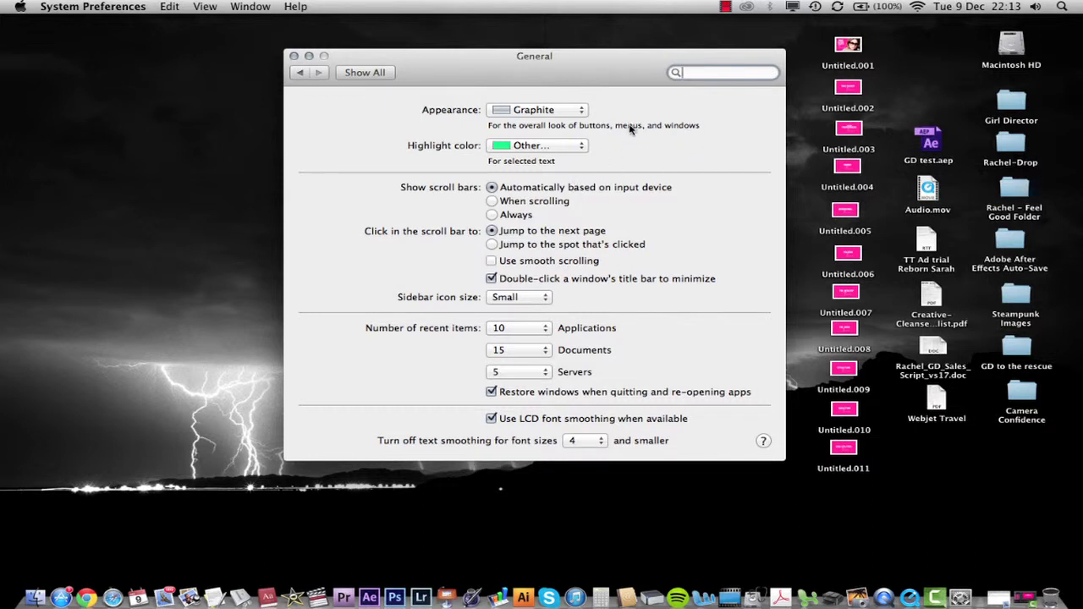
pyautogui.click(562, 111)
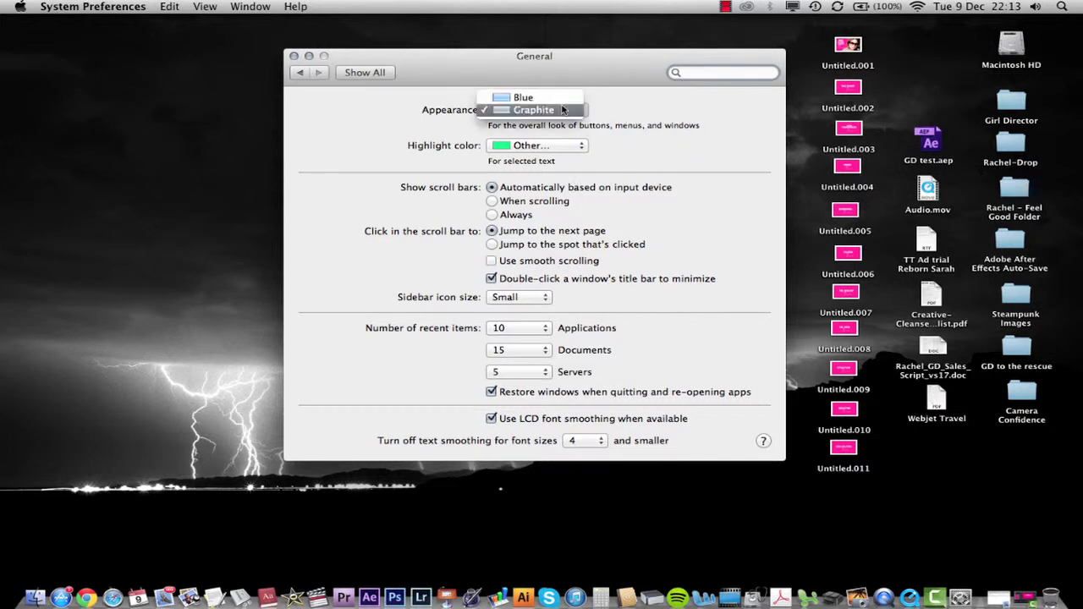
pyautogui.click(550, 110)
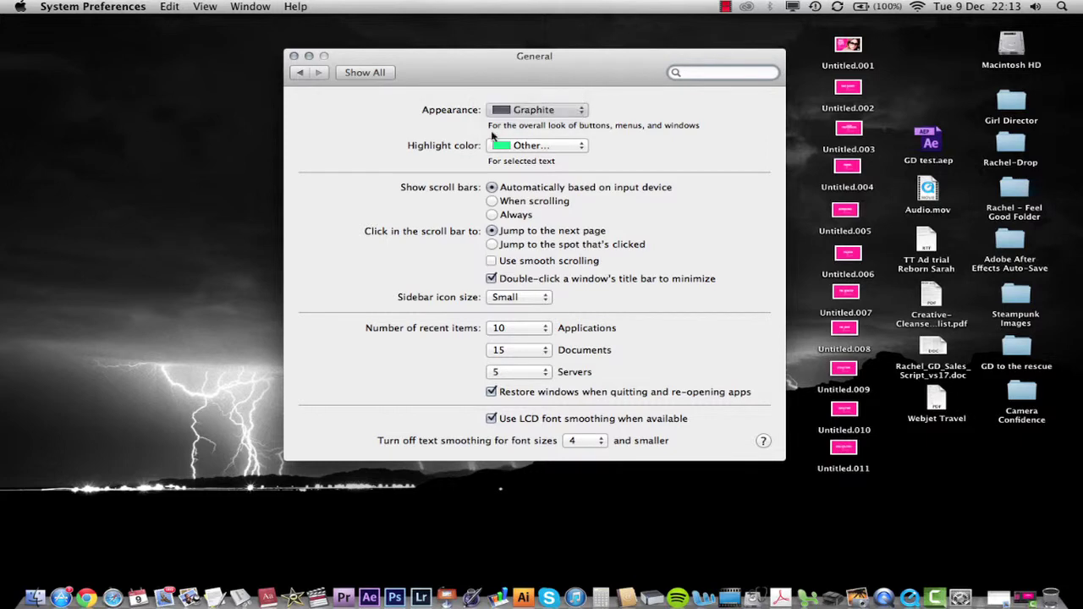
pyautogui.click(369, 75)
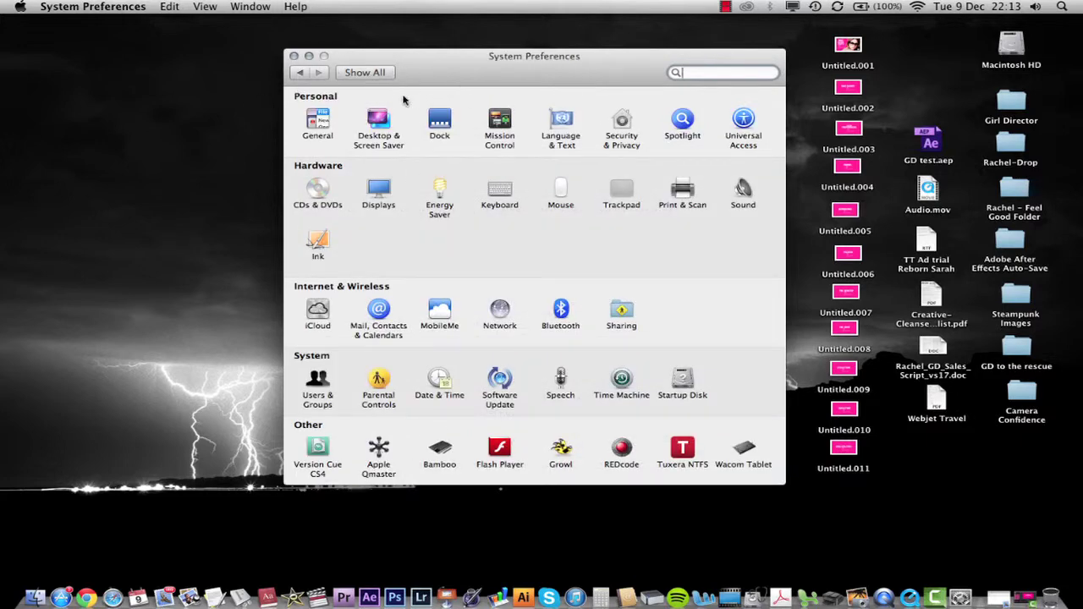
# Look at the available screen savers and the desktop pictures in the Desktop & Screen Saver preferences.
pyautogui.click(379, 119)
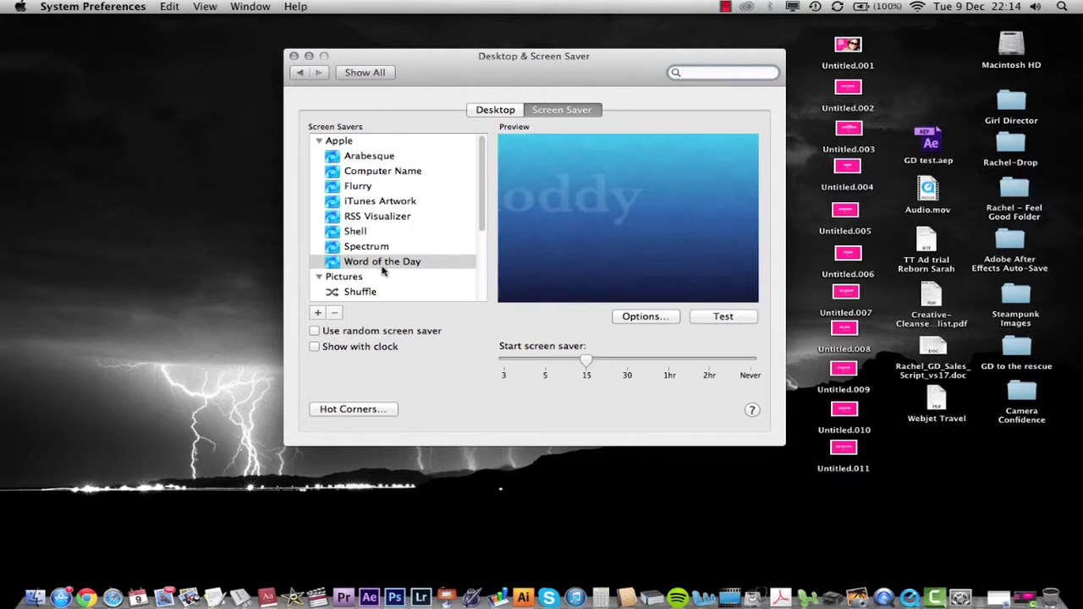
pyautogui.click(511, 113)
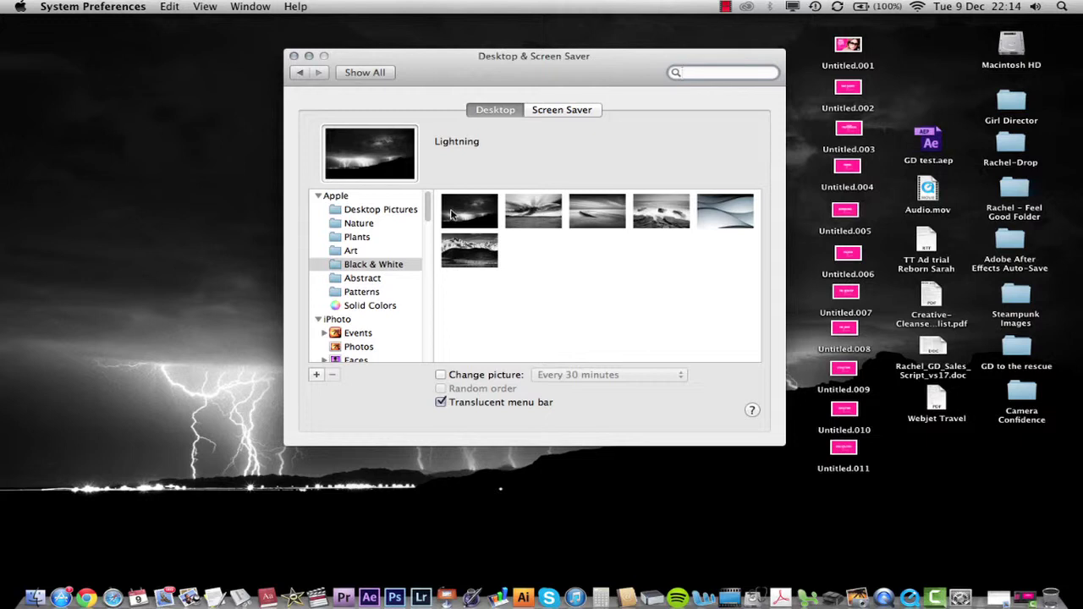
pyautogui.click(379, 73)
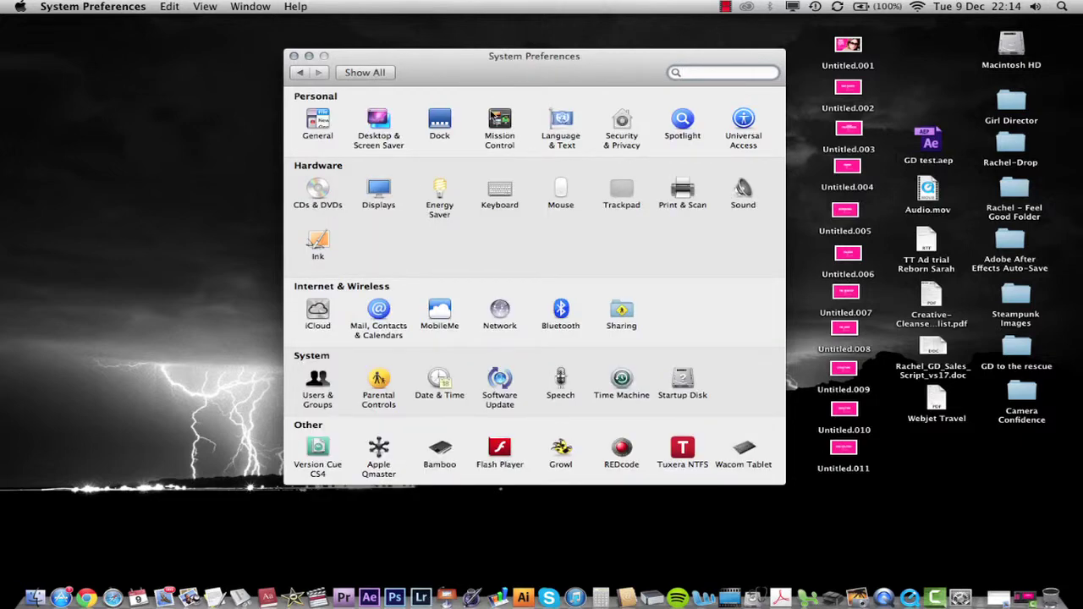
# Try out the Dock size adjustment in the Dock preferences and view the Mission Control settings.
pyautogui.click(441, 120)
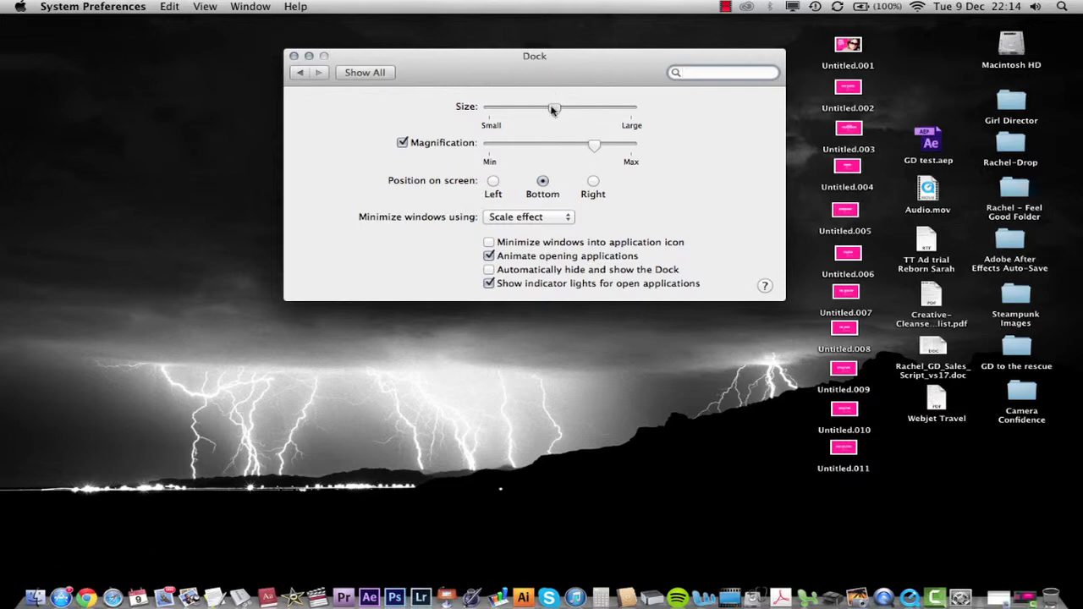
pyautogui.moveTo(553, 109)
pyautogui.mouseDown()
pyautogui.moveTo(568, 110)
pyautogui.moveTo(550, 111)
pyautogui.mouseUp()
pyautogui.click(362, 77)
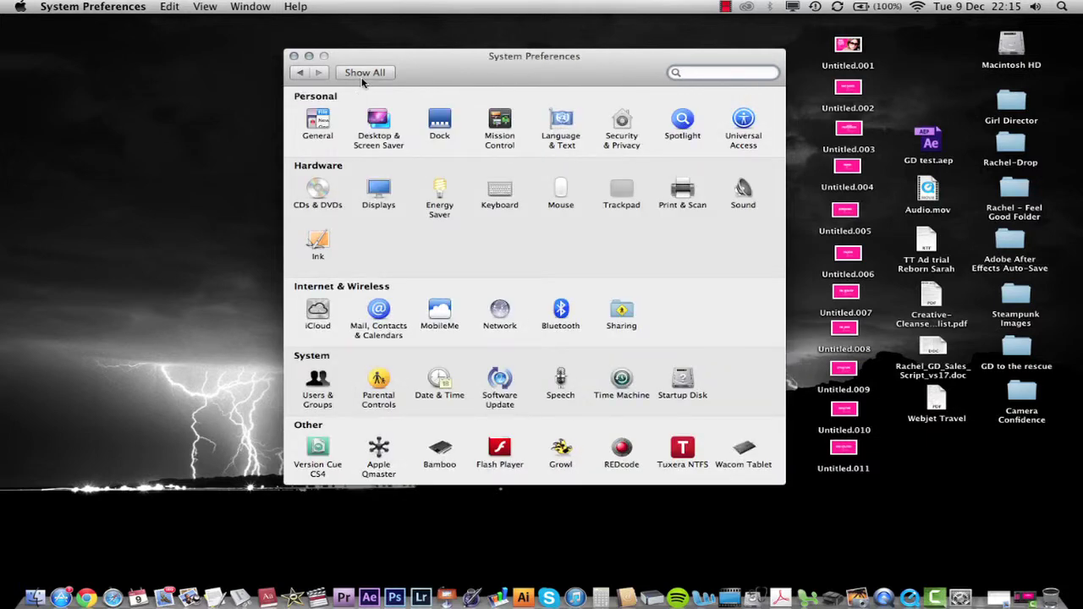
pyautogui.click(506, 124)
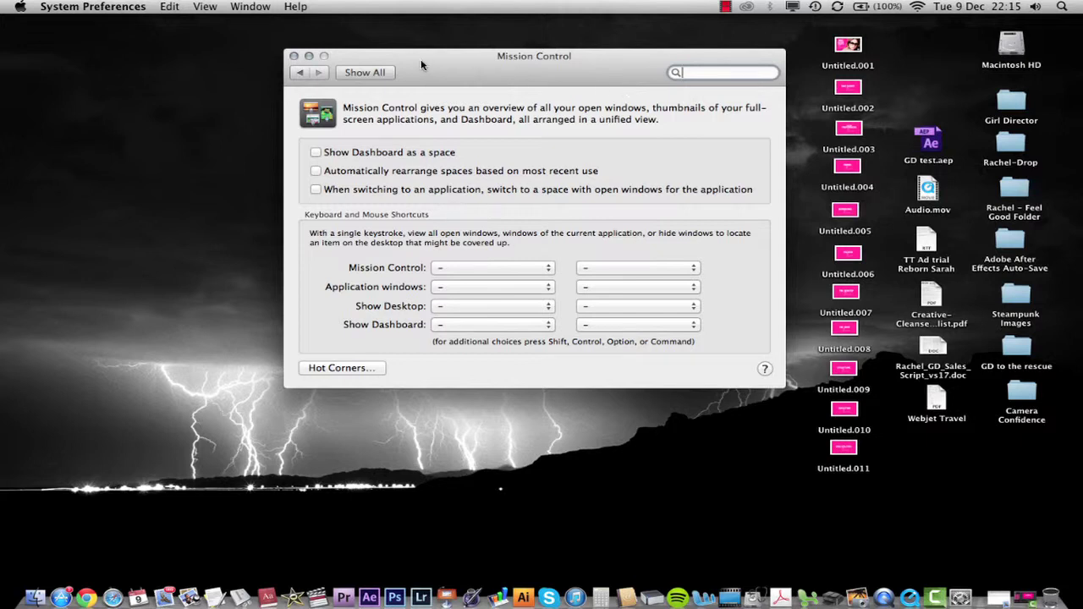
pyautogui.click(362, 75)
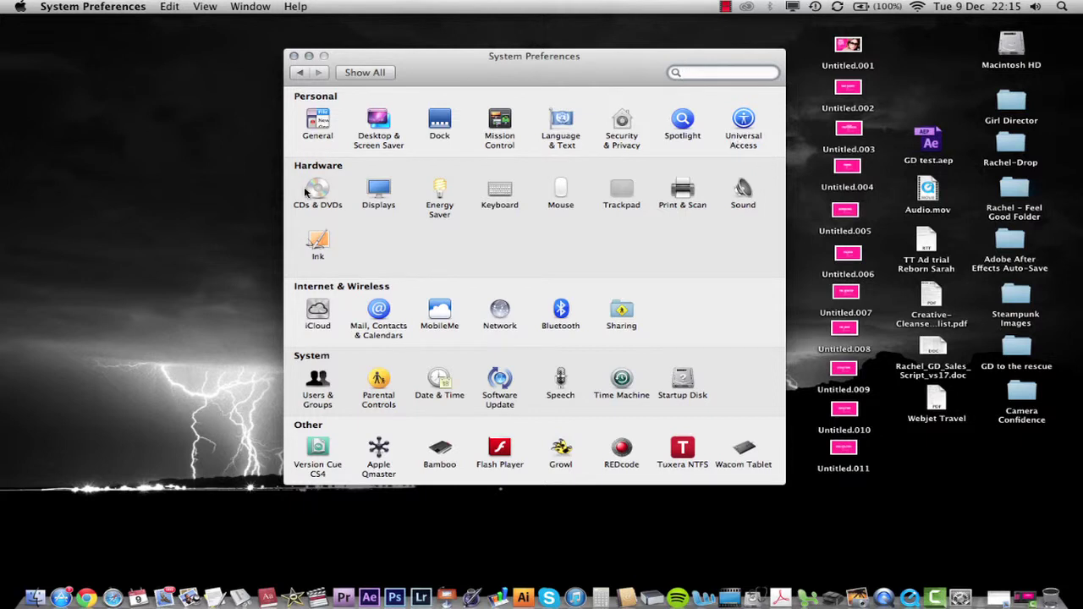
# Raise the screen brightness slightly in the Displays preferences and close System Preferences.
pyautogui.click(381, 199)
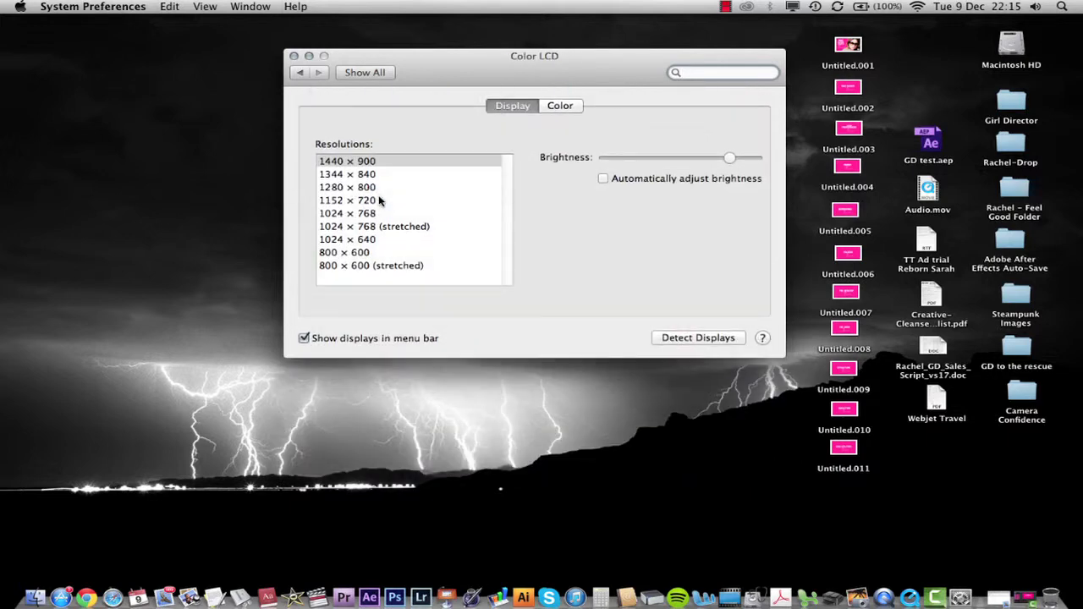
pyautogui.click(736, 160)
pyautogui.click(377, 73)
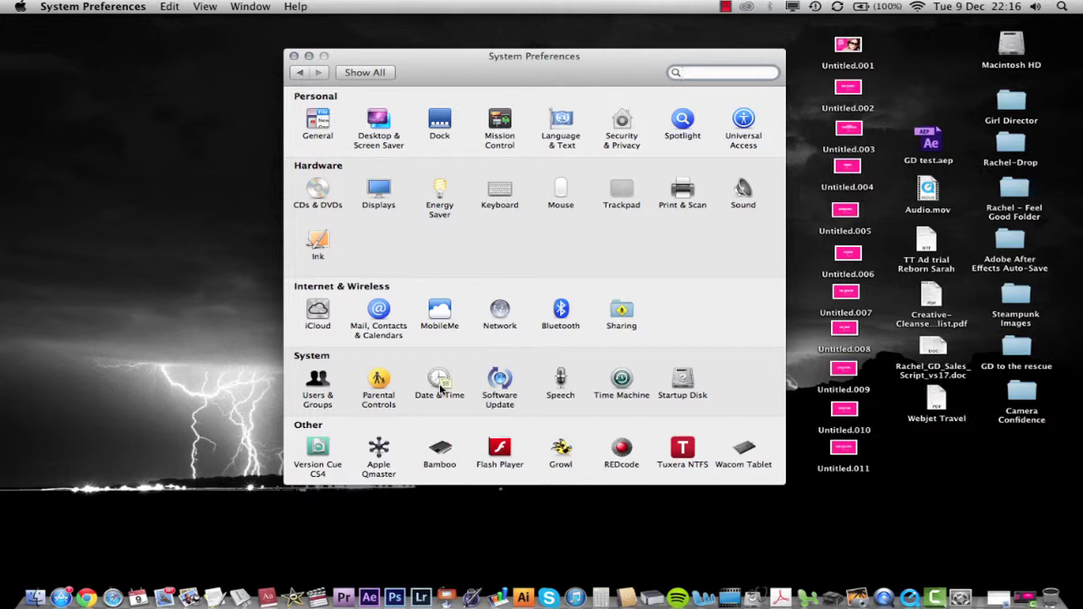
pyautogui.click(294, 56)
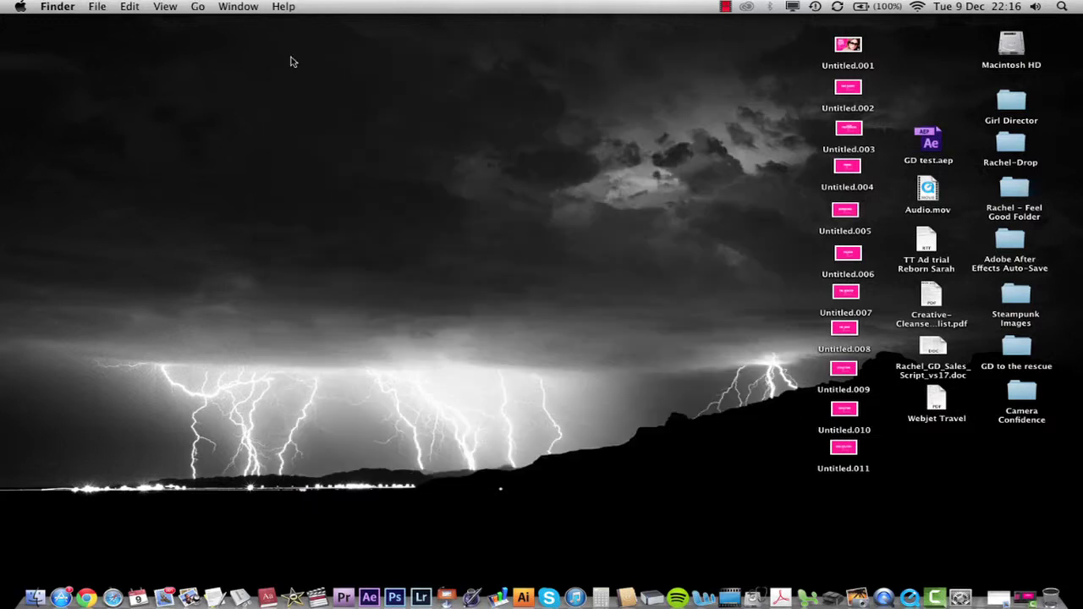
# Quit the running Mail application.
pyautogui.rightClick(166, 598)
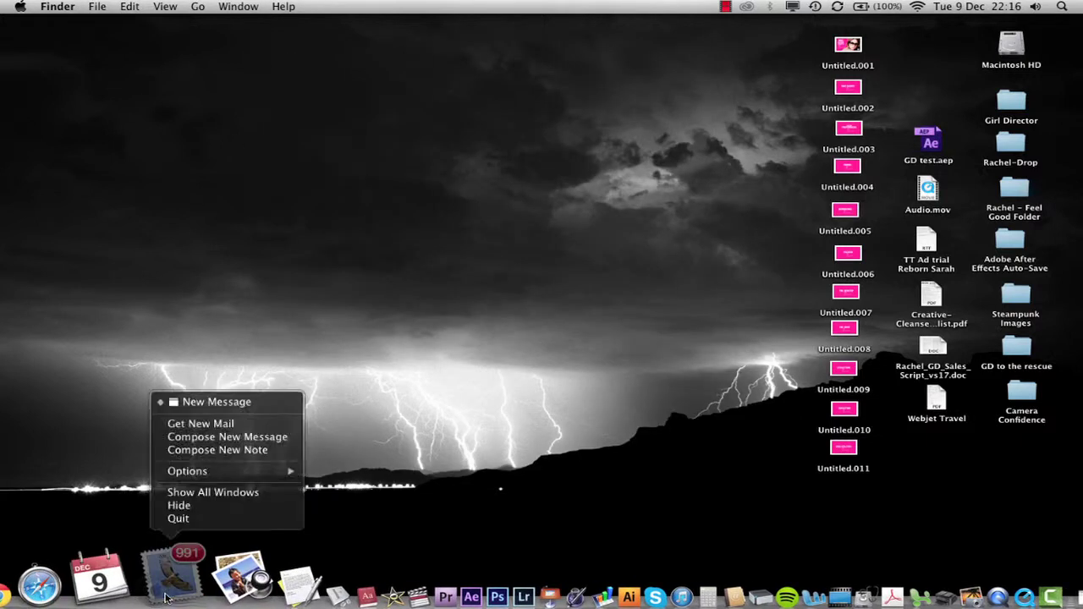
pyautogui.click(208, 522)
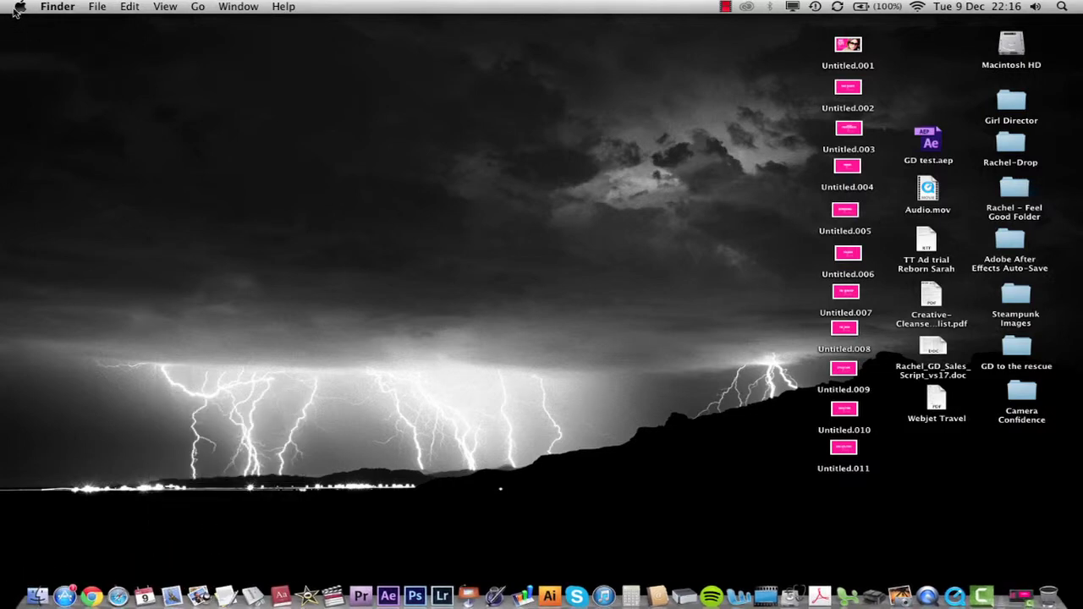
# Show the contents of Macintosh HD in a Finder window and close that window.
pyautogui.click(48, 6)
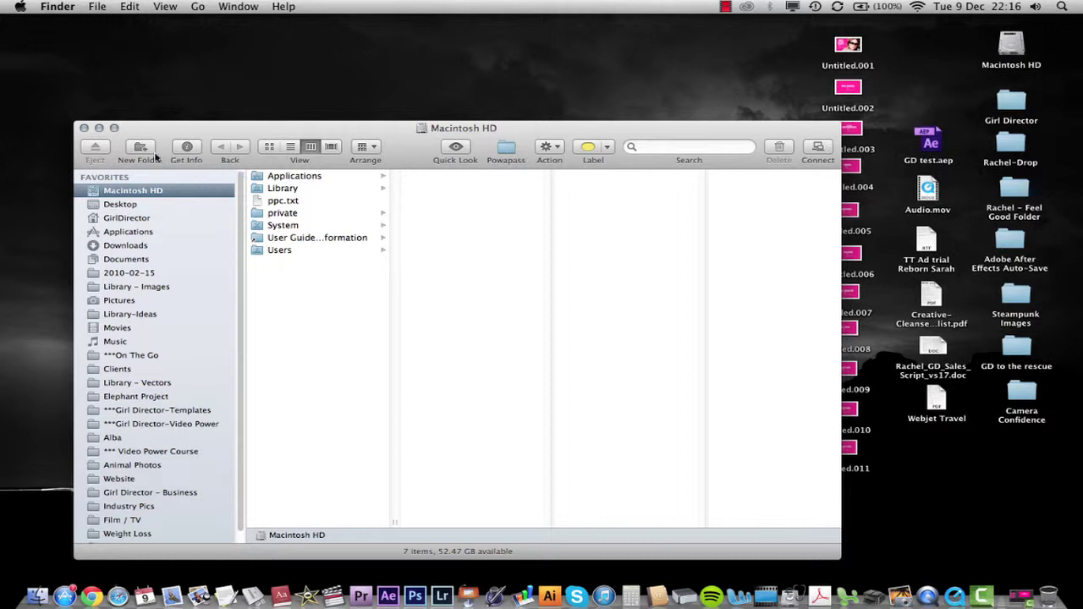
pyautogui.click(81, 127)
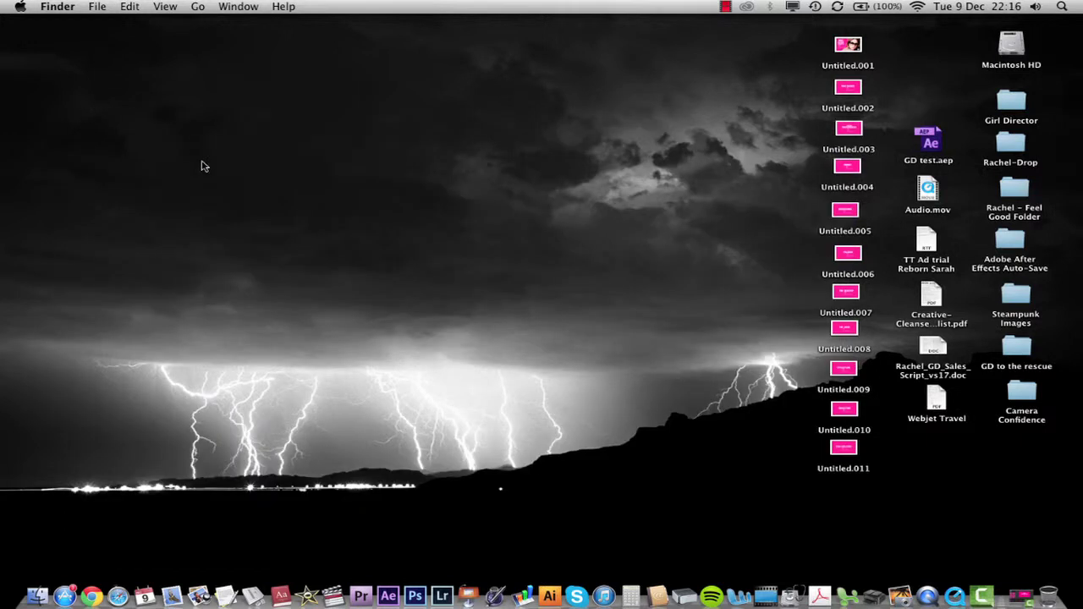
# Create a new folder on the desktop and name it "alda;sldas;".
pyautogui.click(98, 8)
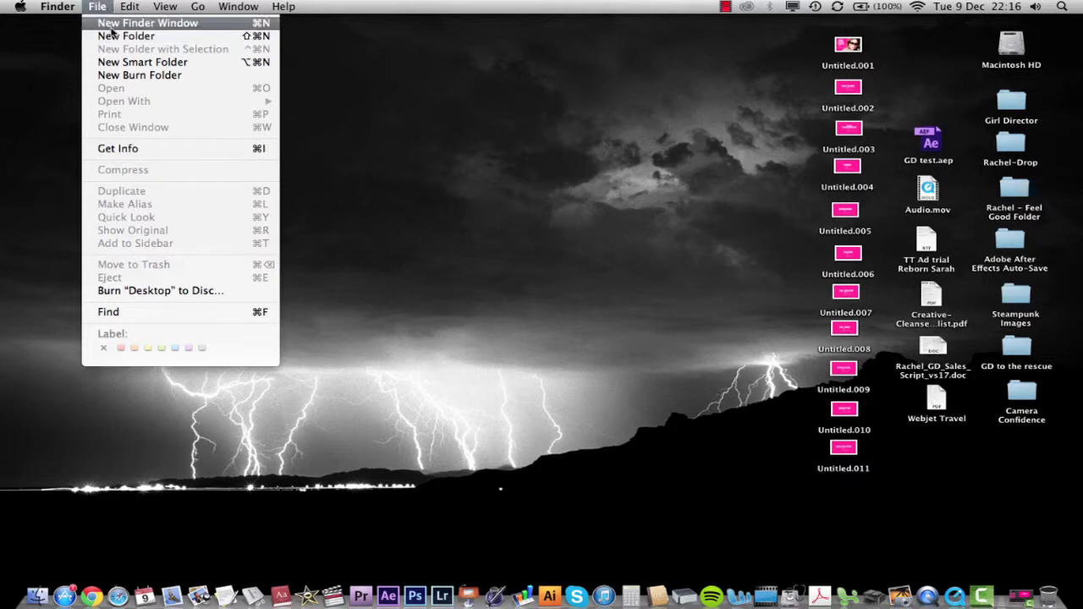
pyautogui.click(113, 36)
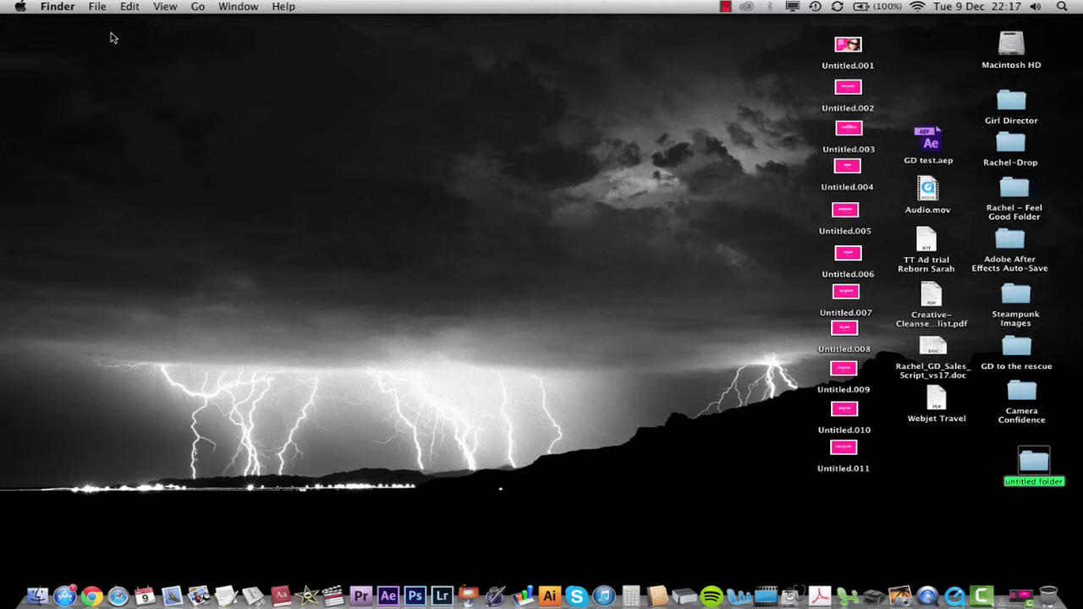
pyautogui.press('Return')
pyautogui.write('alda;sldas;')
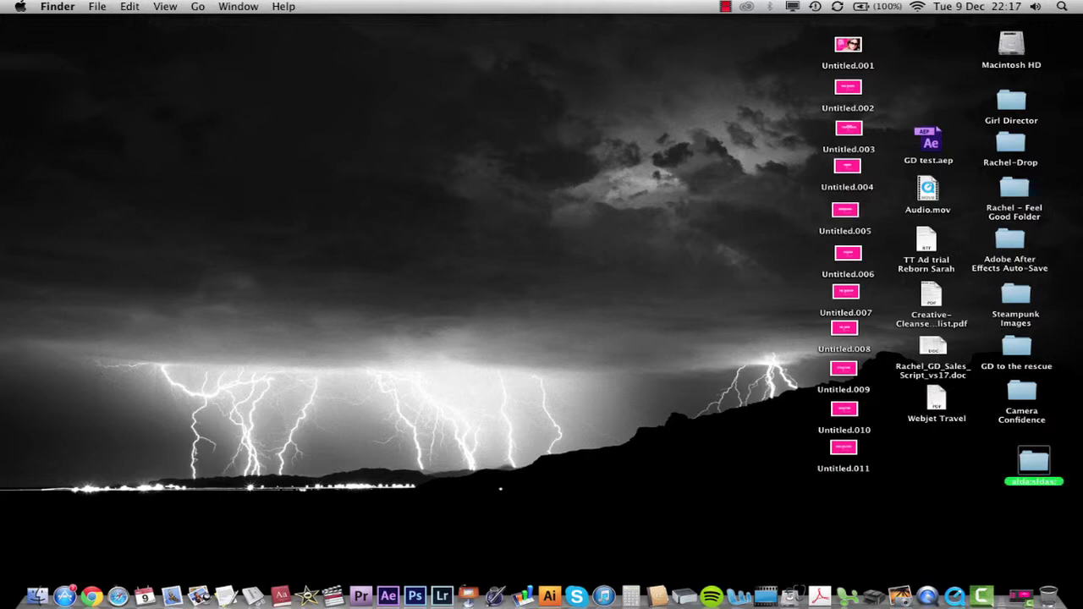
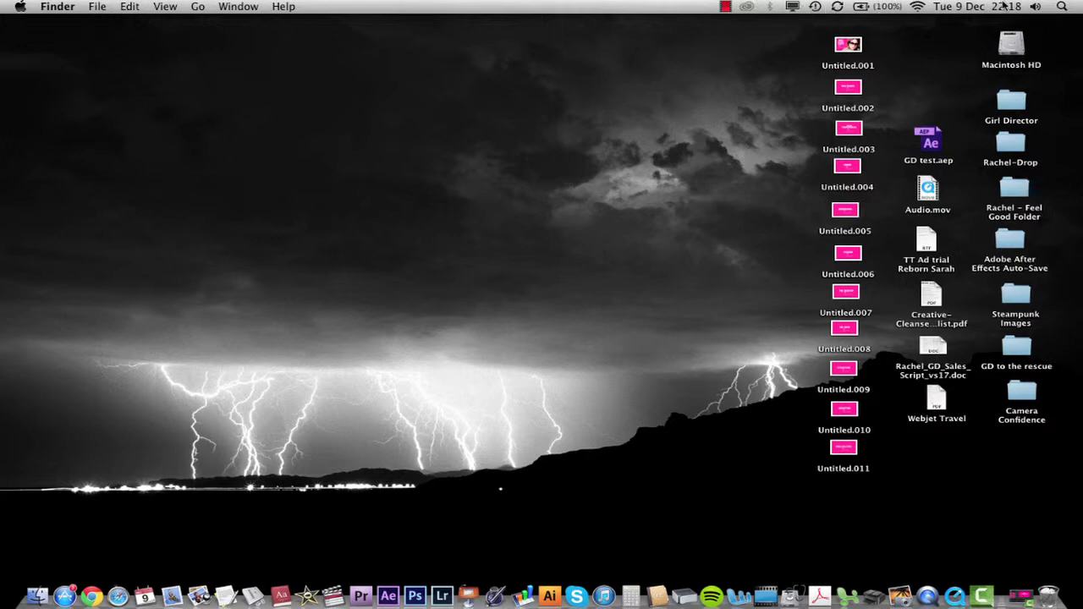
# Examine the clock and the Time Machine backup options among the system status items.
pyautogui.click(1003, 5)
pyautogui.moveTo(872, 5)
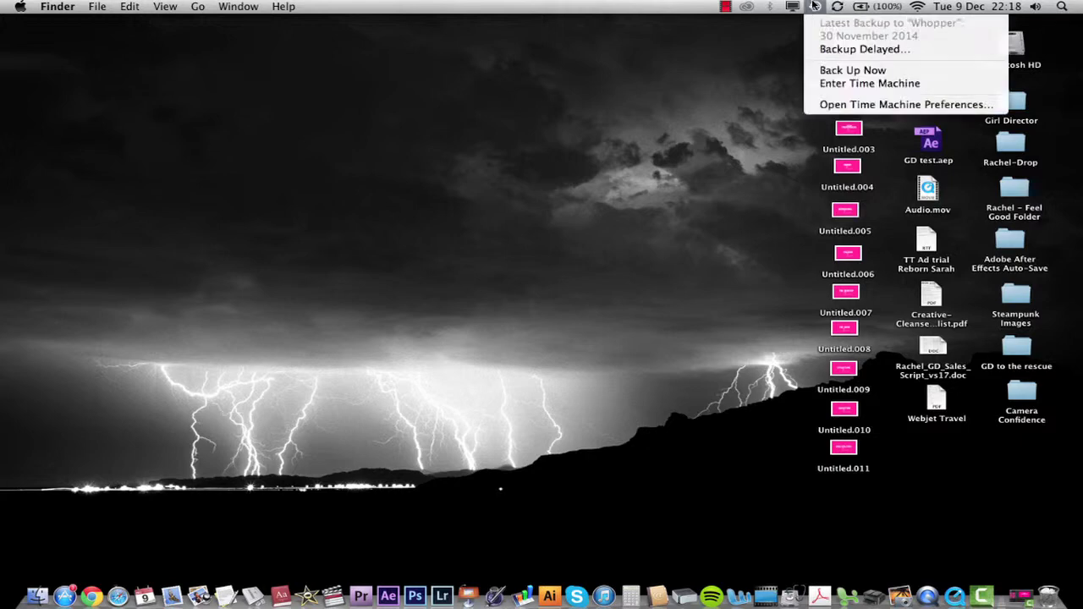
pyautogui.moveTo(802, 6)
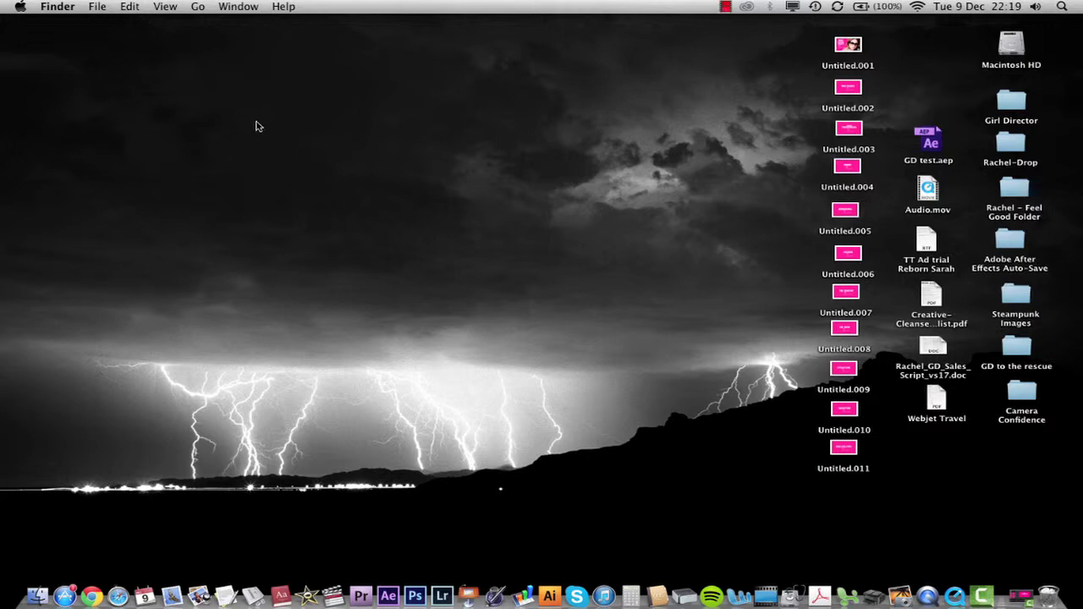
# Open Macintosh HD from the desktop, move its window higher and show the GirlDirector home folder.
pyautogui.doubleClick(1009, 46)
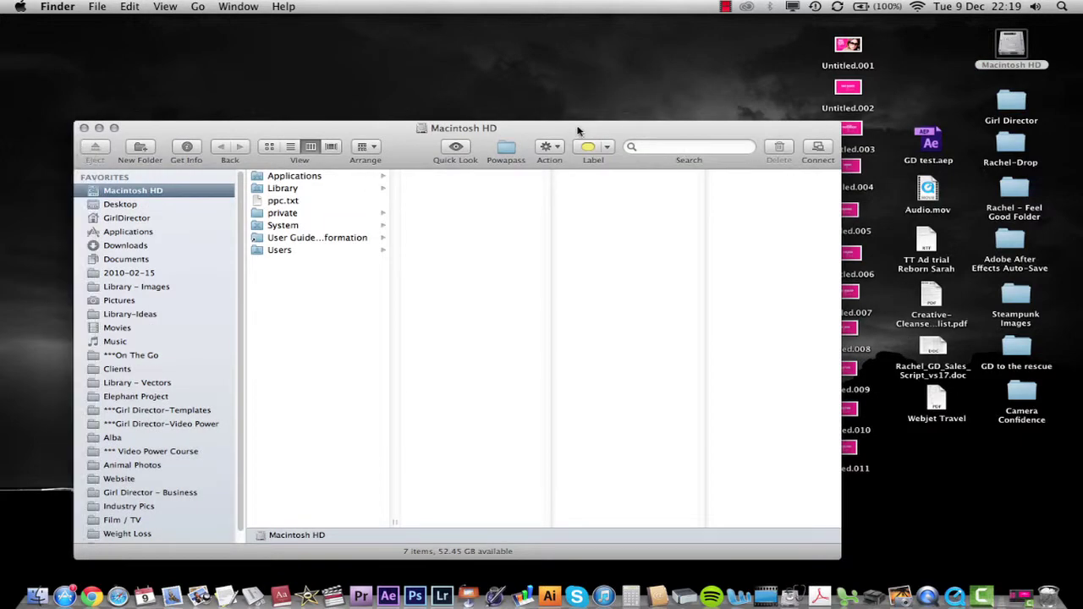
pyautogui.moveTo(579, 128); pyautogui.dragTo(587, 22)
pyautogui.click(173, 114)
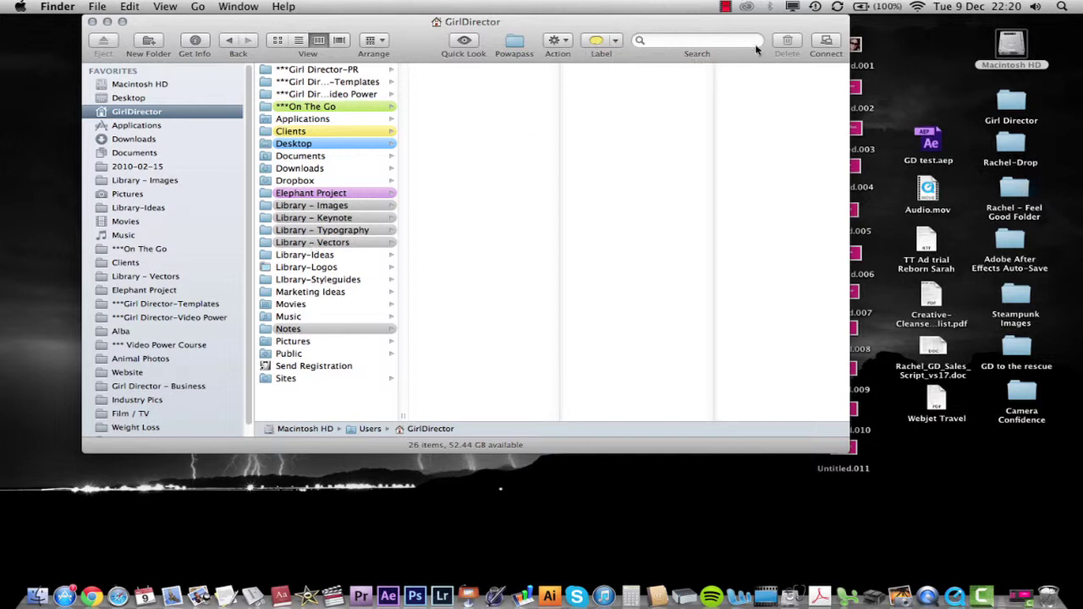
# View the colour label choices available for files and folders, without applying any.
pyautogui.click(616, 41)
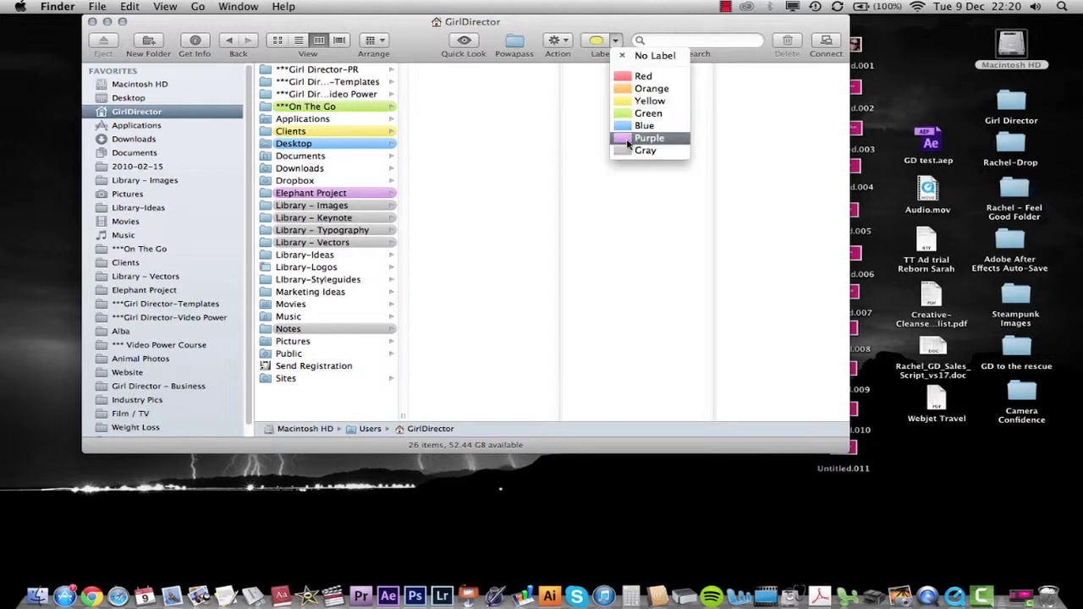
pyautogui.click(639, 30)
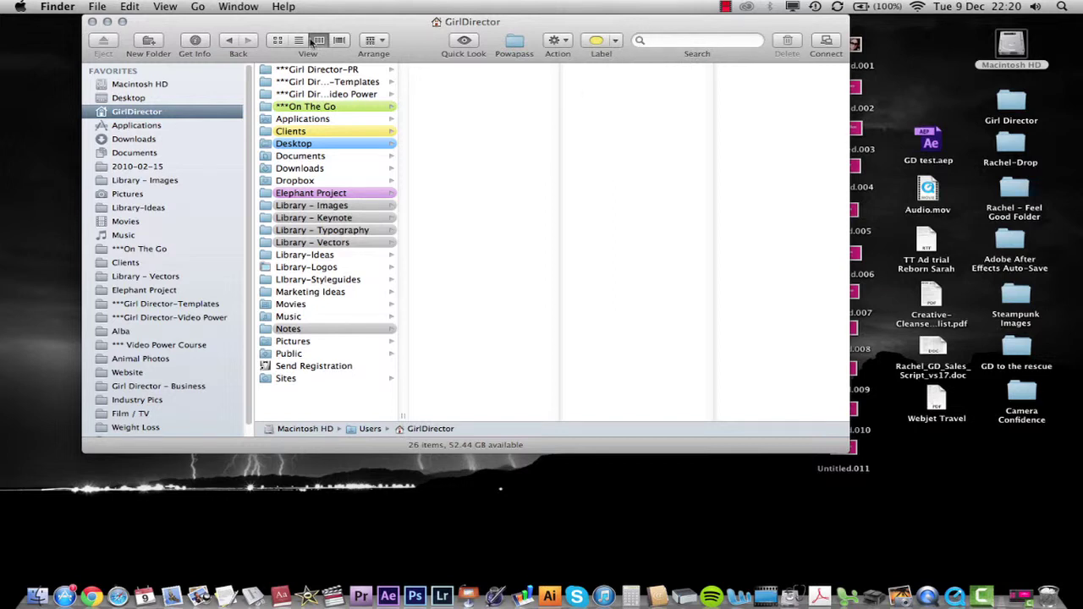
# Open a second Finder window, move it off the first one and show the GirlDirector home folder in it.
pyautogui.click(97, 6)
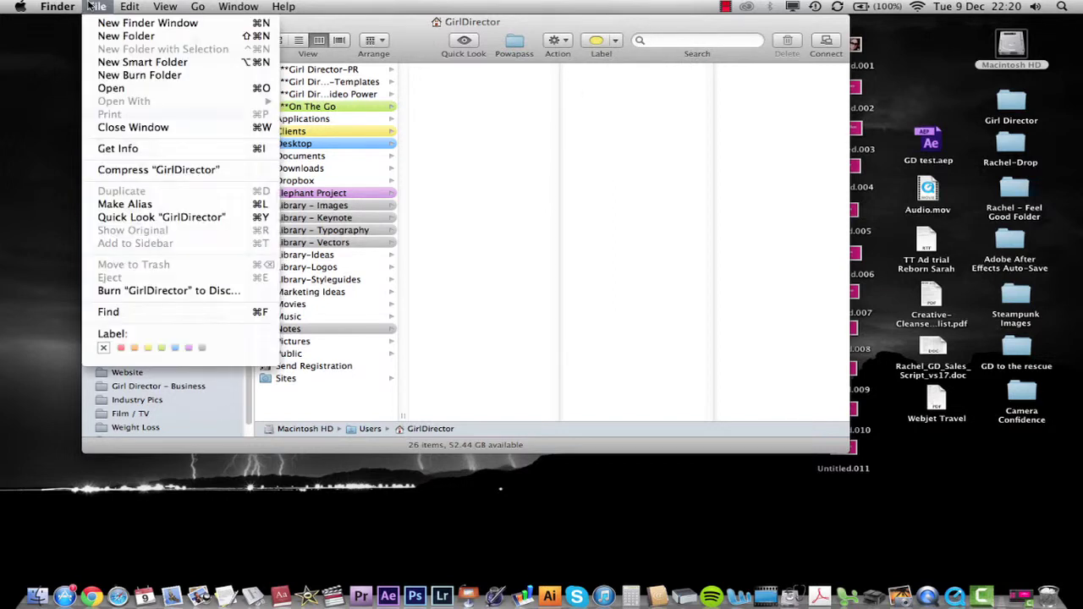
pyautogui.click(91, 25)
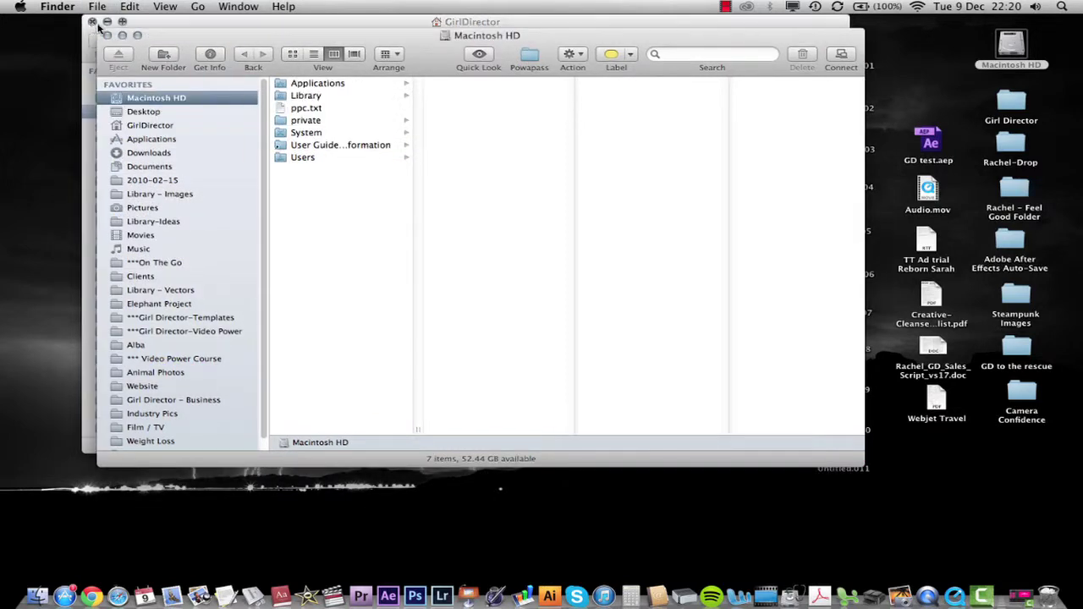
pyautogui.moveTo(170, 35); pyautogui.dragTo(287, 54)
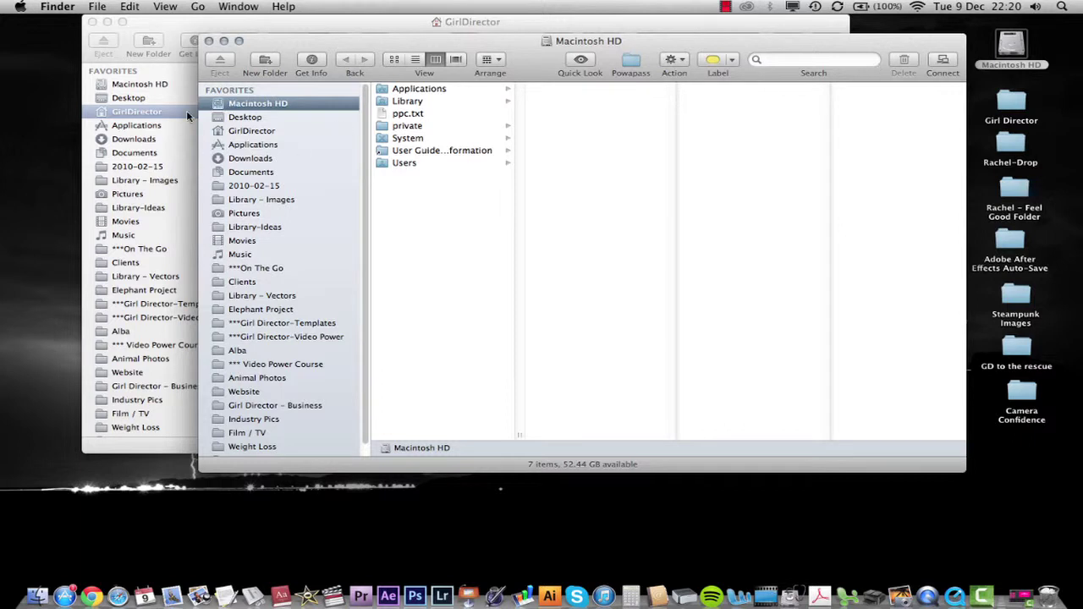
pyautogui.click(251, 133)
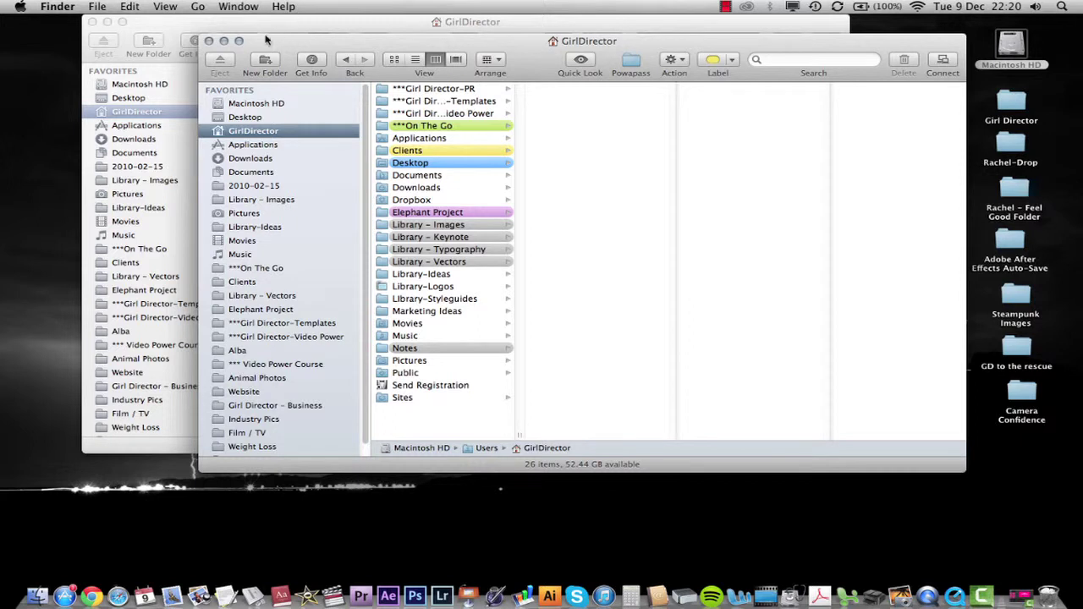
# Examine the arrange options and the action commands for the GirlDirector folder, including the Arrange By choices.
pyautogui.click(497, 61)
pyautogui.click(497, 61)
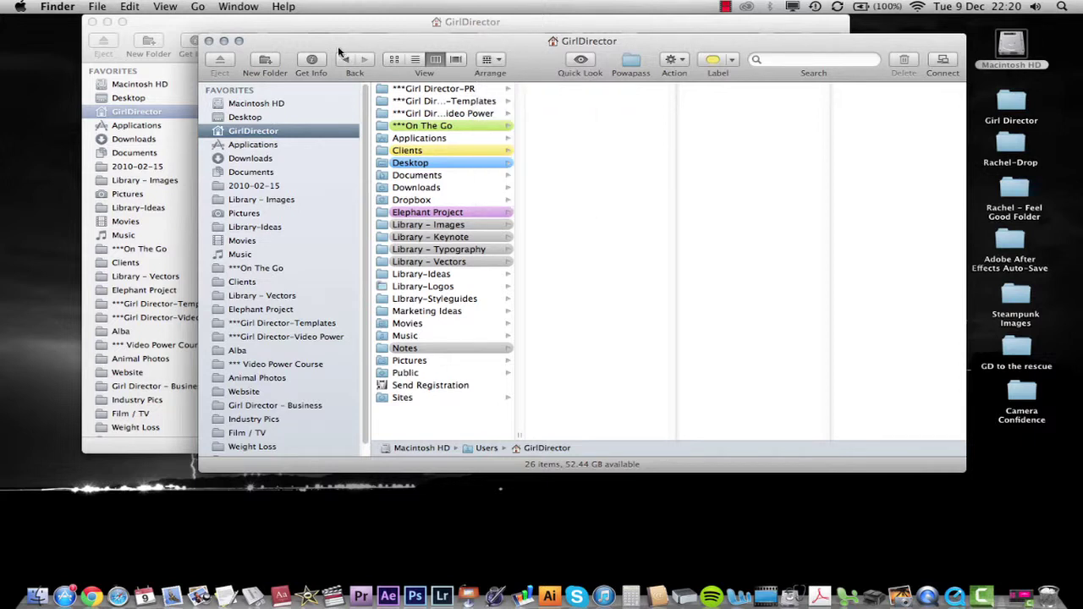
pyautogui.click(677, 59)
pyautogui.moveTo(701, 208)
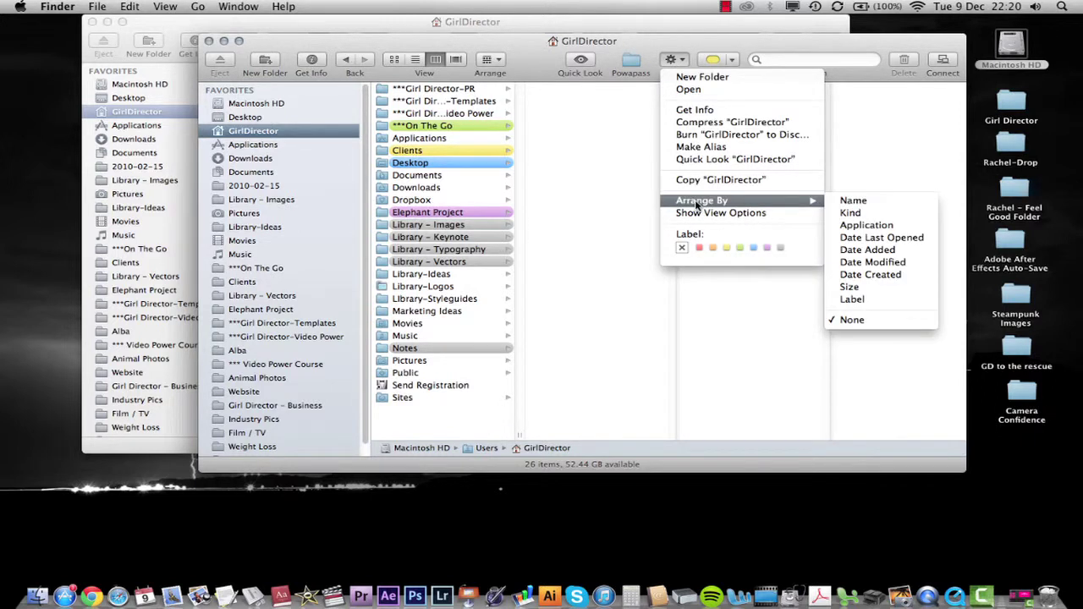
pyautogui.click(545, 48)
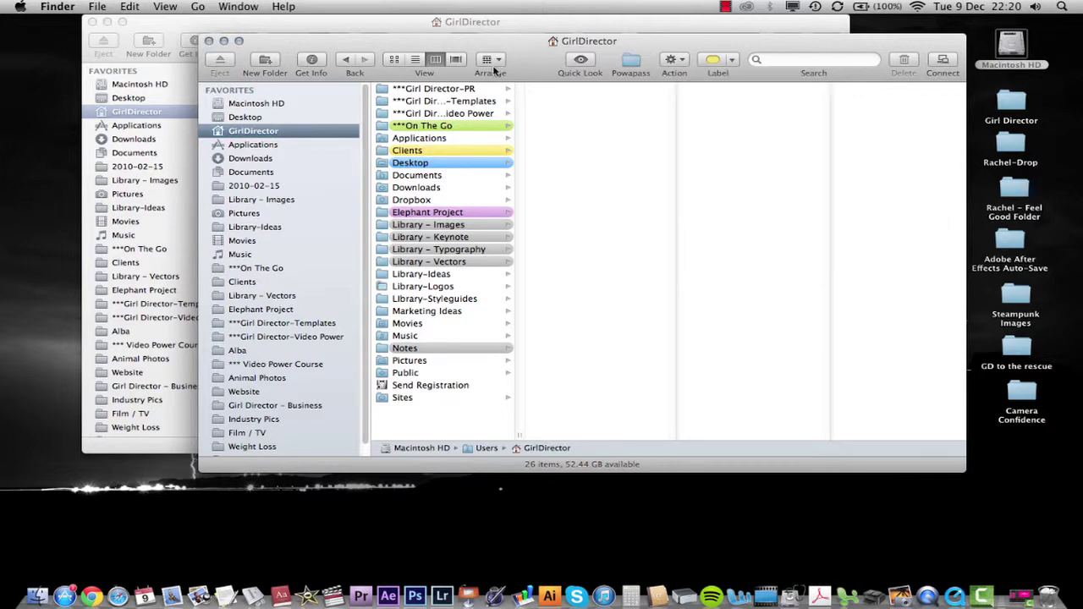
# View the Get Info details of the GirlDirector home folder and close the info window.
pyautogui.click(313, 63)
pyautogui.click(315, 65)
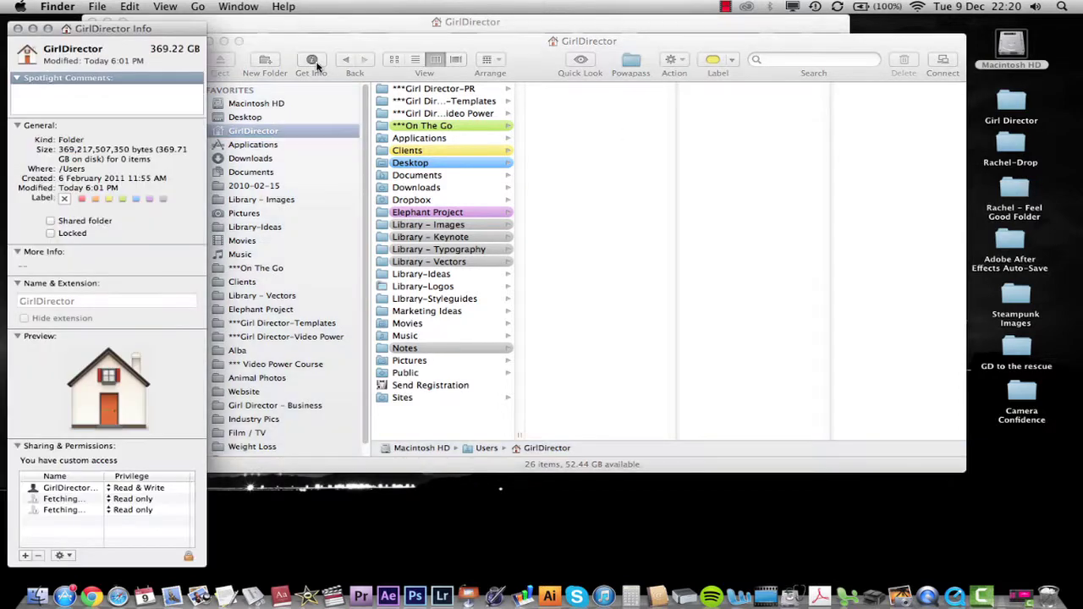
pyautogui.click(16, 30)
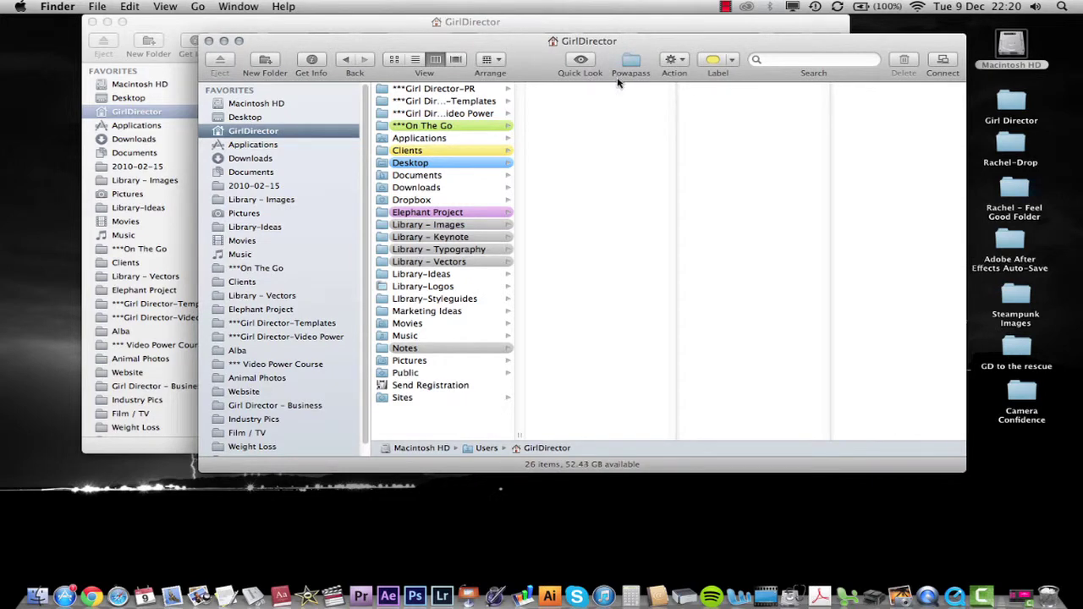
# Look over the Label, Action and Arrange choices of the Finder window without applying any.
pyautogui.click(727, 60)
pyautogui.click(733, 63)
pyautogui.click(673, 60)
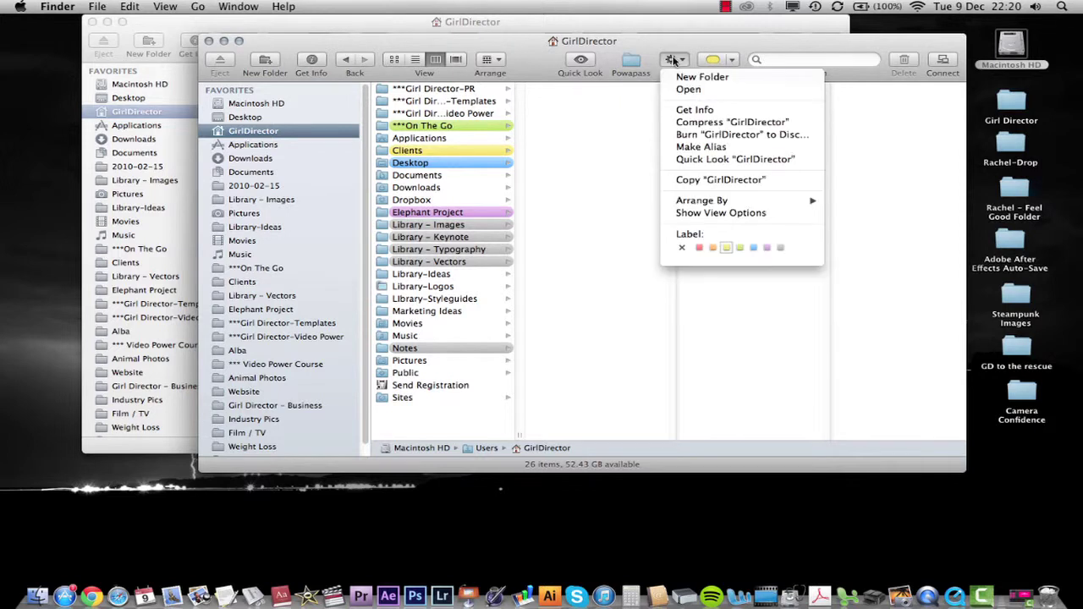
pyautogui.click(673, 60)
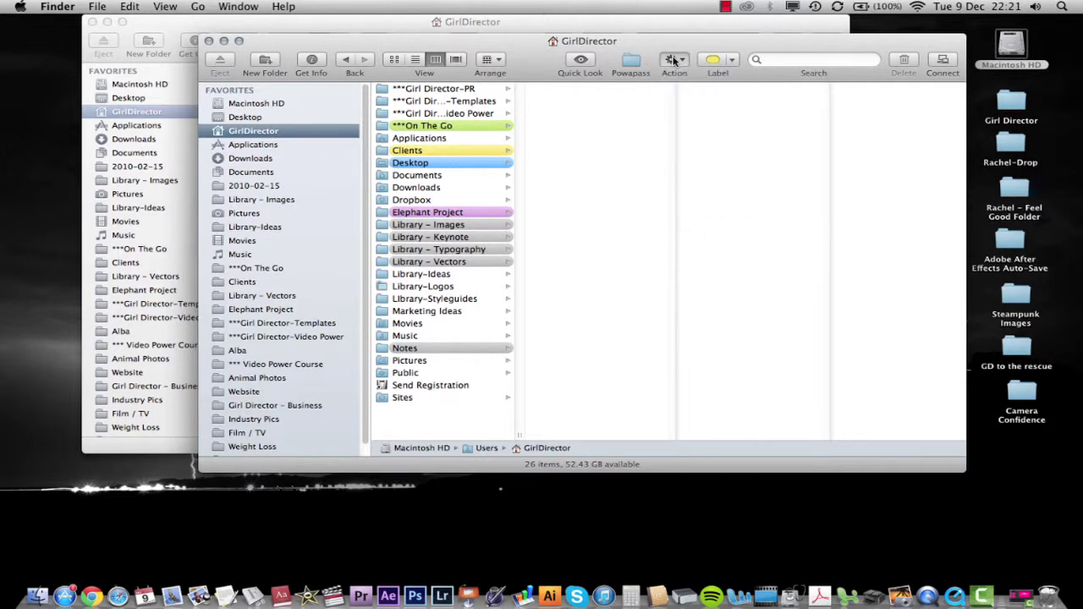
pyautogui.click(484, 58)
pyautogui.click(482, 56)
# Customize the Finder toolbar so that Get Info sits between Back and View, and finish customizing.
pyautogui.click(241, 6)
pyautogui.moveTo(200, 5)
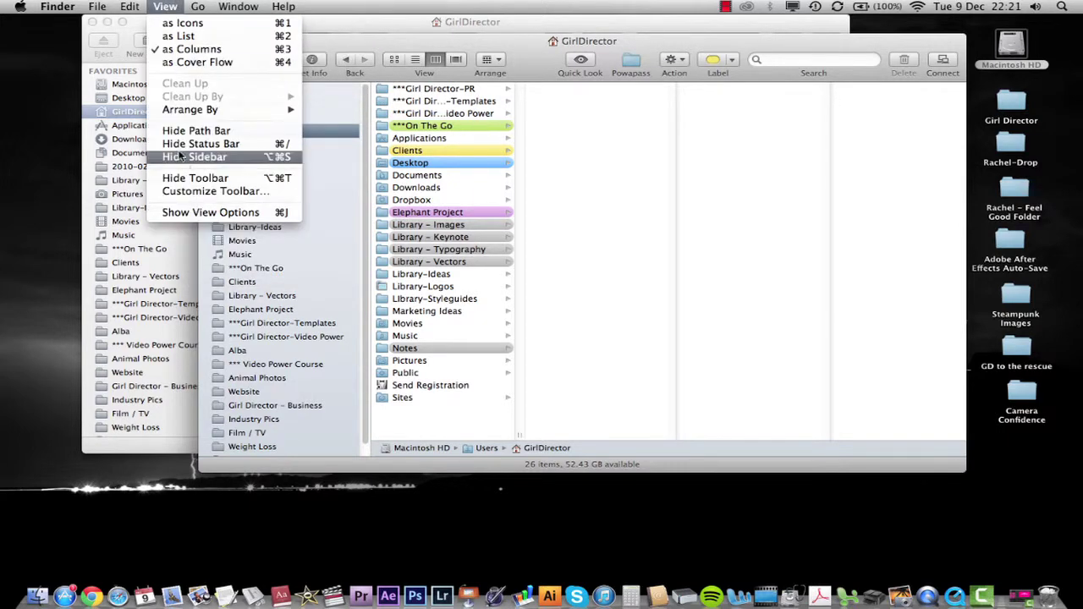
pyautogui.click(204, 193)
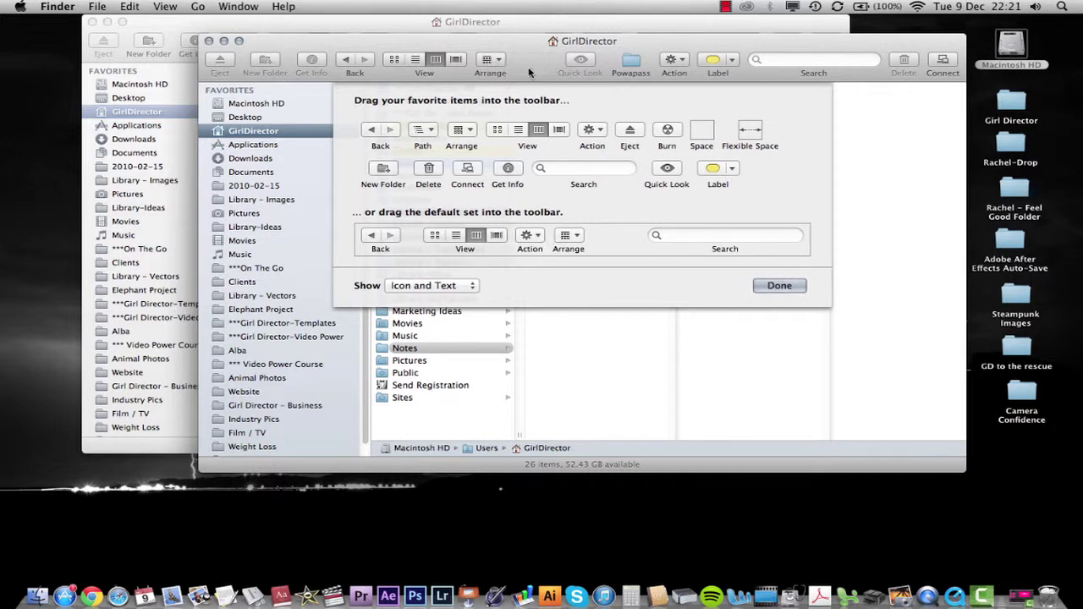
pyautogui.moveTo(507, 169); pyautogui.dragTo(362, 63)
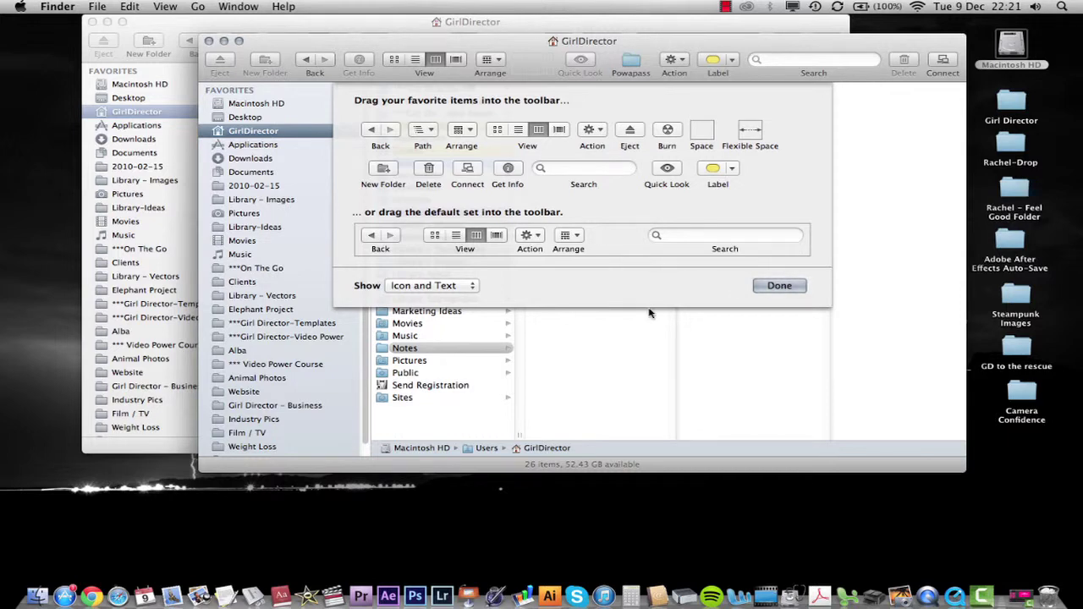
pyautogui.click(779, 286)
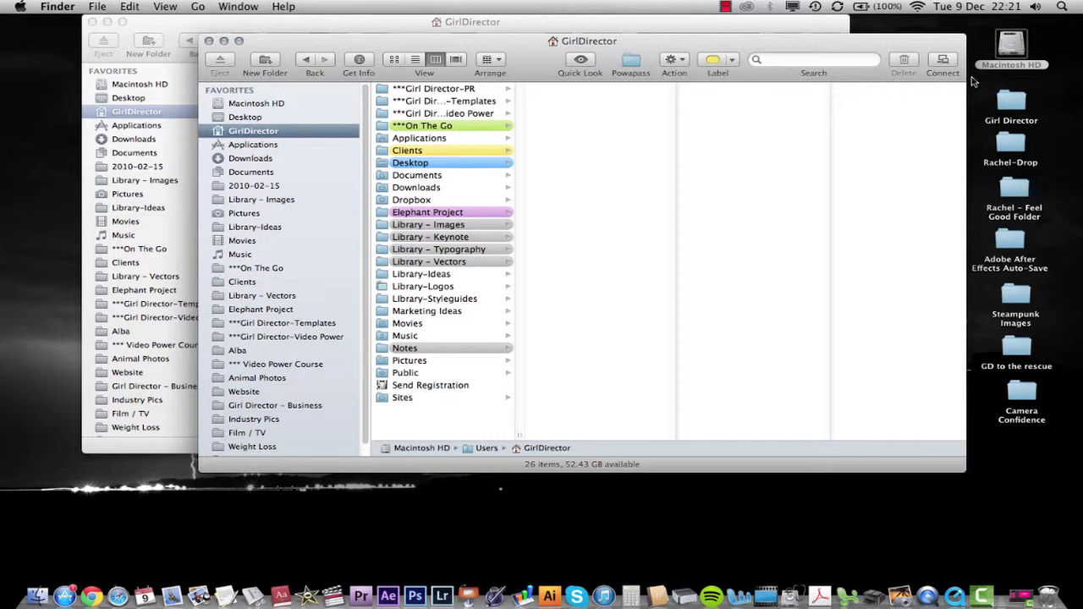
# Review the items available for customizing the Finder toolbar again and close the sheet without changes.
pyautogui.click(173, 6)
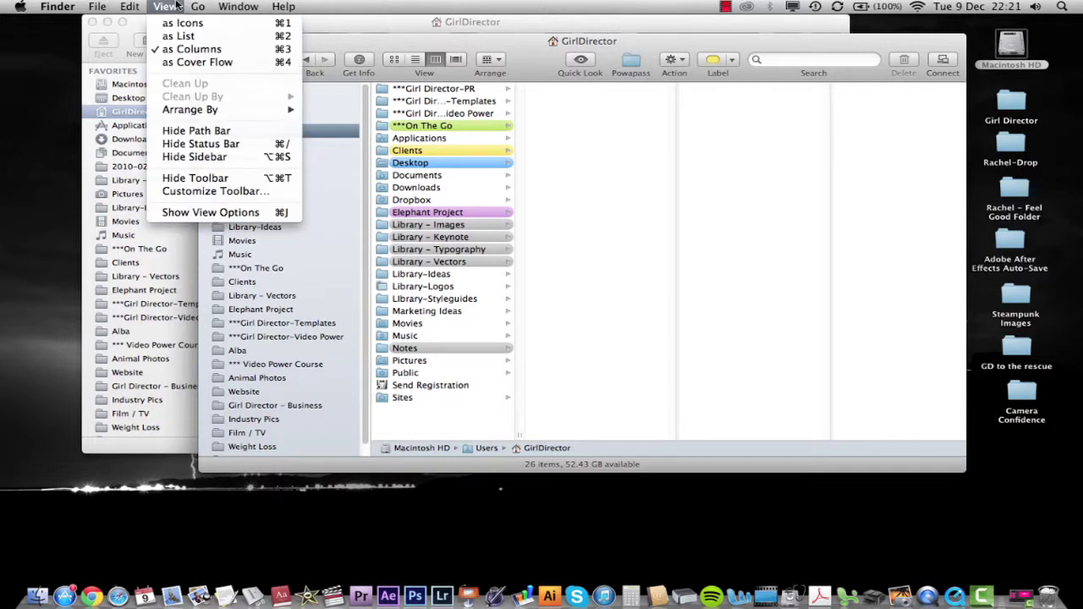
pyautogui.click(213, 190)
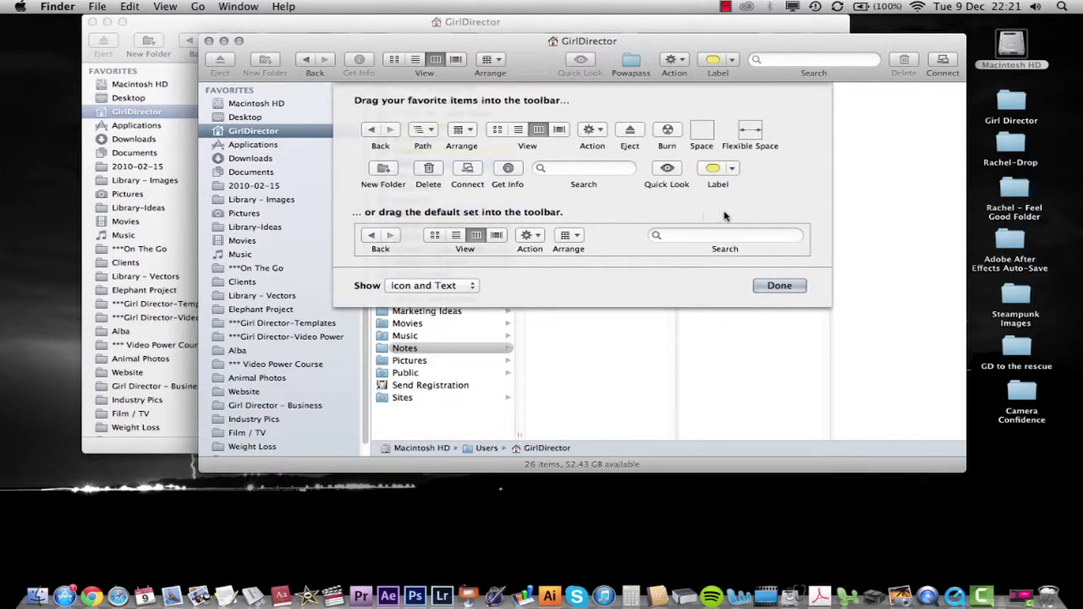
pyautogui.click(777, 284)
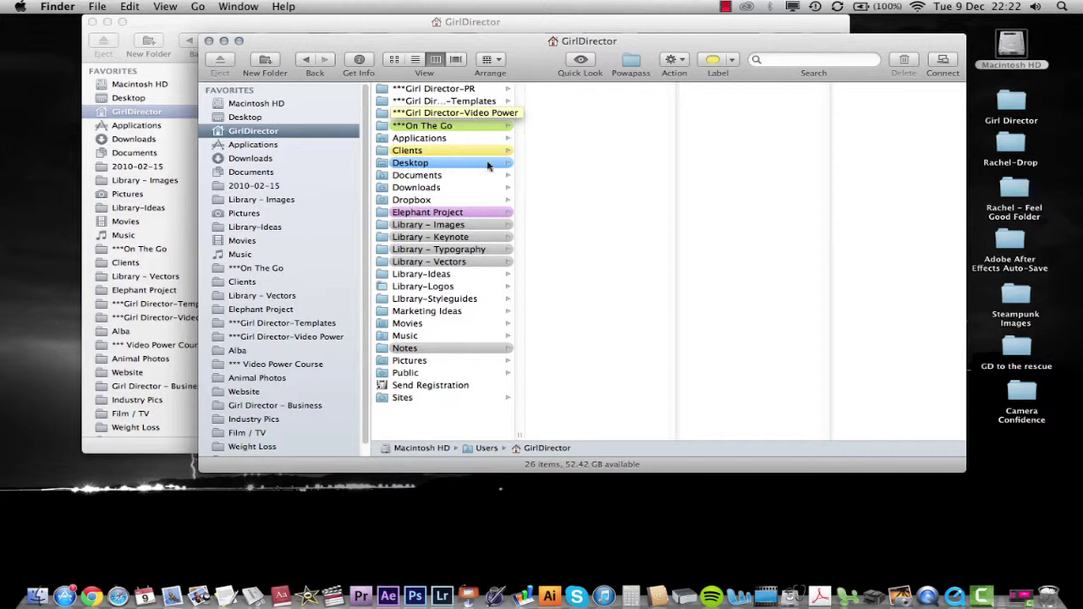
# Open the Library - Images folder and look through its list of subfolders.
pyautogui.click(475, 226)
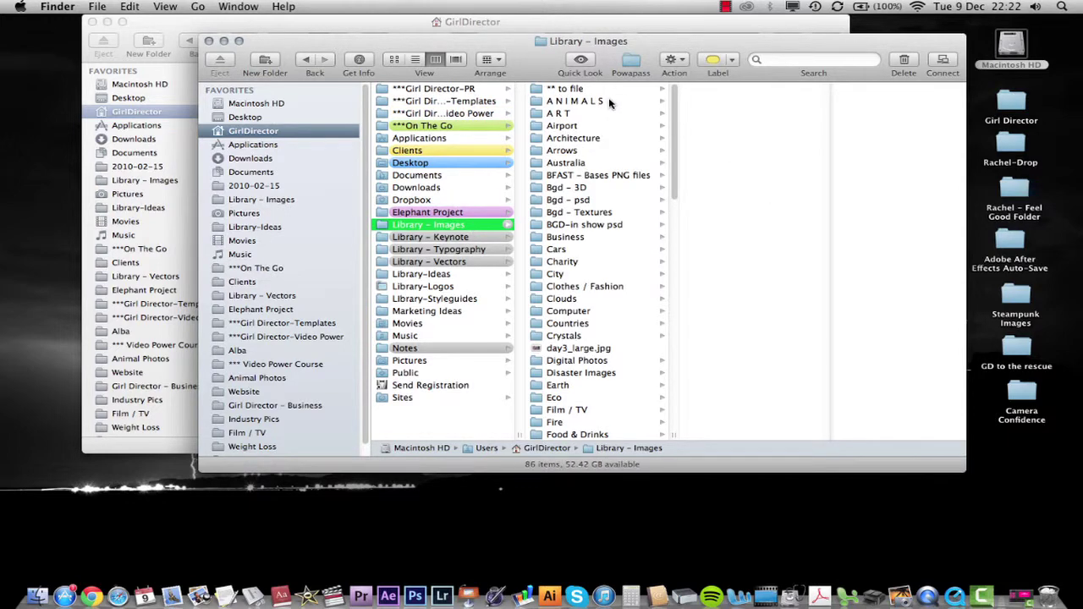
pyautogui.scroll(-1, 603, 144)
pyautogui.scroll(-10, 603, 152)
pyautogui.scroll(10, 593, 127)
pyautogui.scroll(-5, 576, 334)
pyautogui.scroll(5, 610, 356)
pyautogui.scroll(-1, 622, 228)
pyautogui.scroll(-5, 617, 271)
pyautogui.scroll(6, 617, 271)
# Open the "** to file" subfolder, look through its images and point out the asterisks in its name.
pyautogui.click(621, 90)
pyautogui.scroll(-10, 753, 254)
pyautogui.scroll(10, 748, 137)
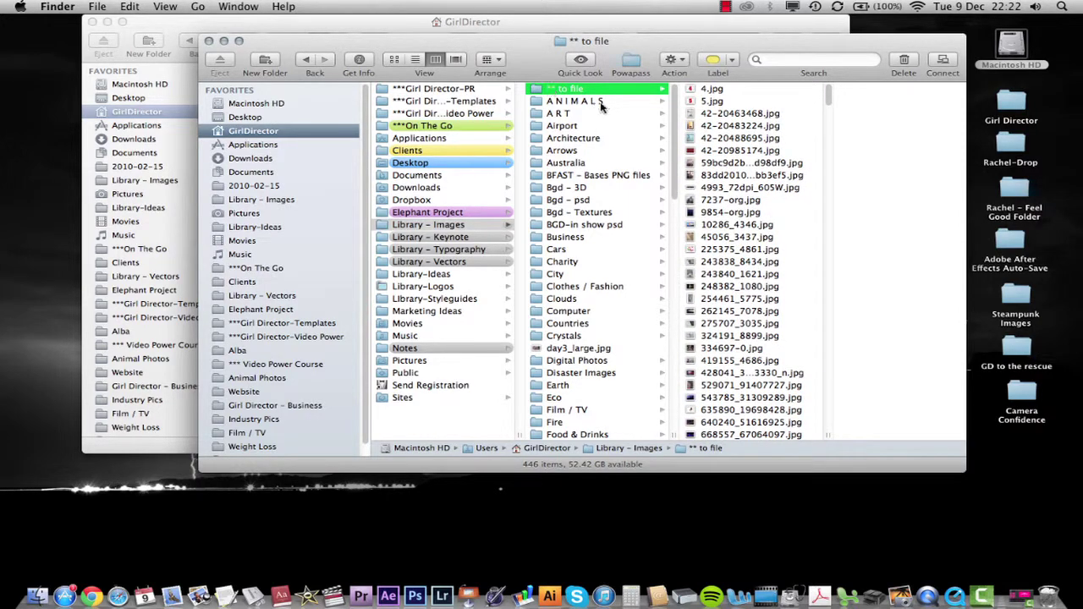
pyautogui.click(551, 91)
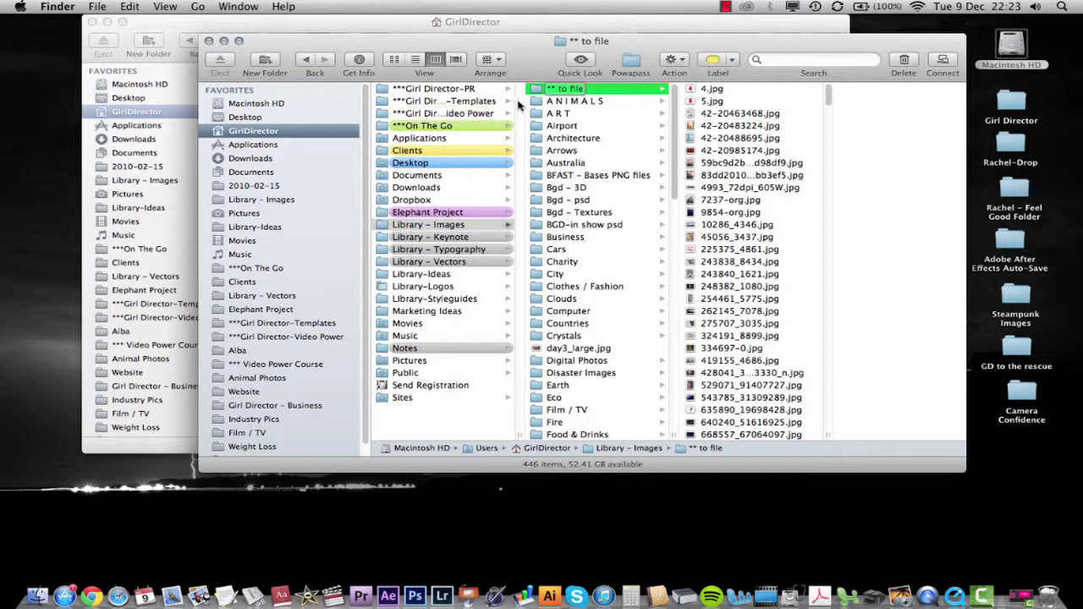
# Show the contents of the ANIMALS subfolder and close both Finder windows.
pyautogui.click(616, 102)
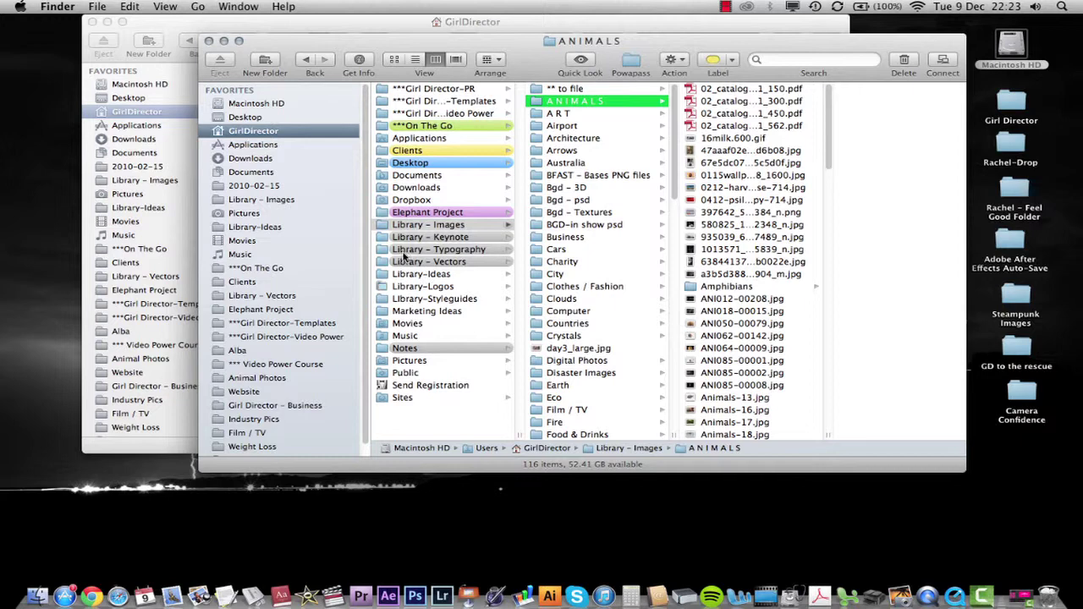
pyautogui.scroll(2, 423, 211)
pyautogui.click(208, 41)
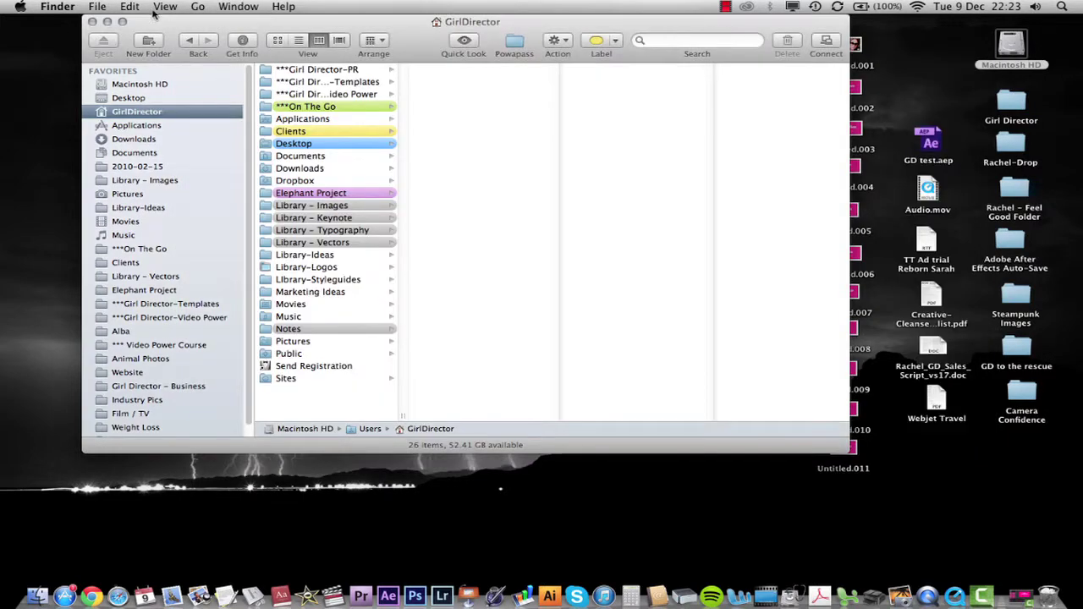
pyautogui.click(93, 22)
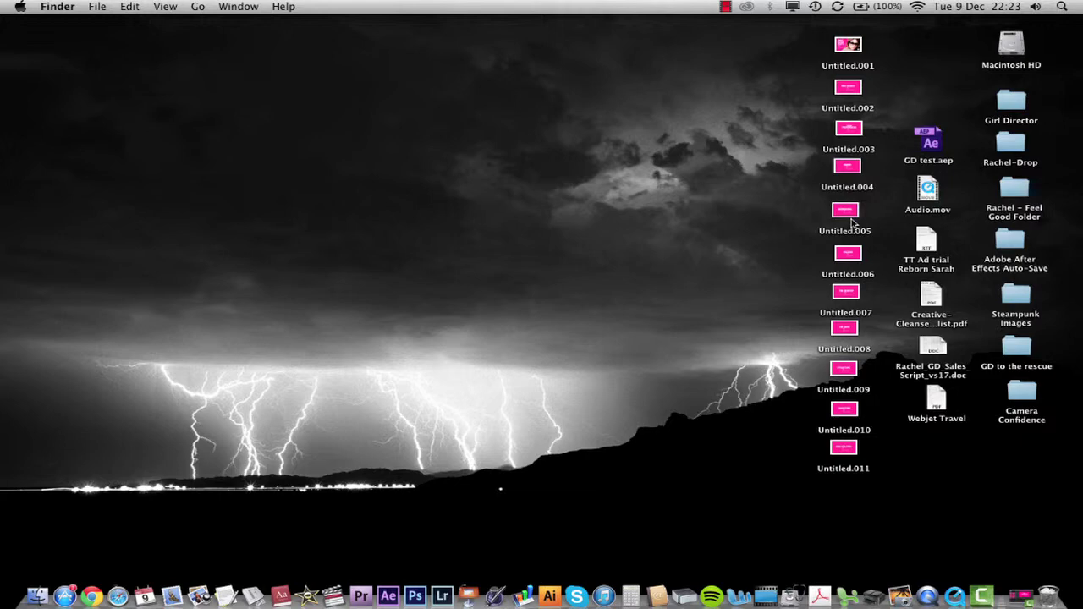
# Search Spotlight for "text", open TextEdit from the results and minimize its document window.
pyautogui.click(1063, 7)
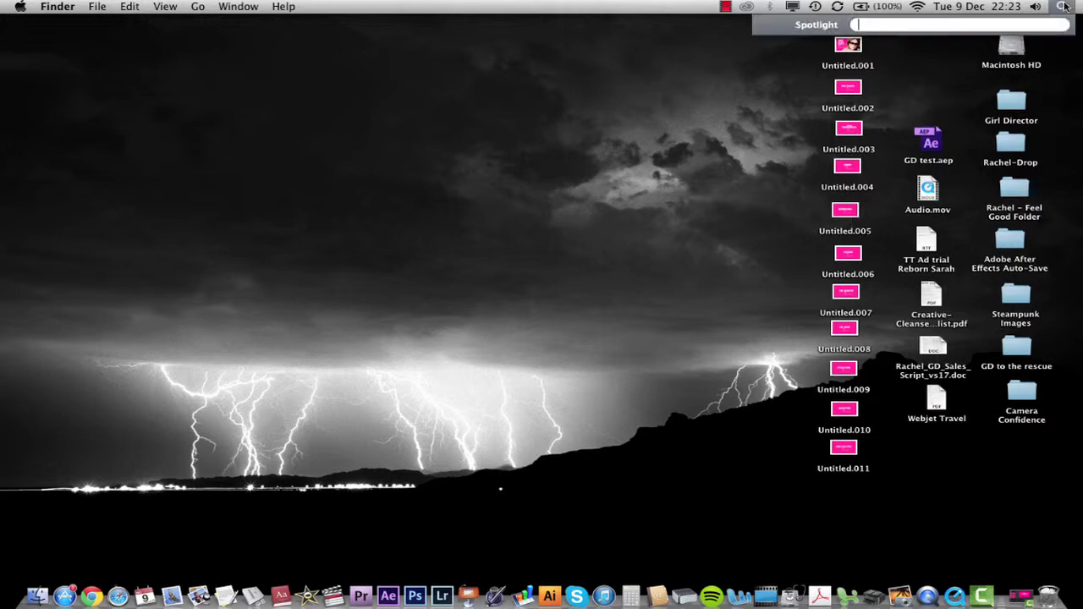
pyautogui.write('te')
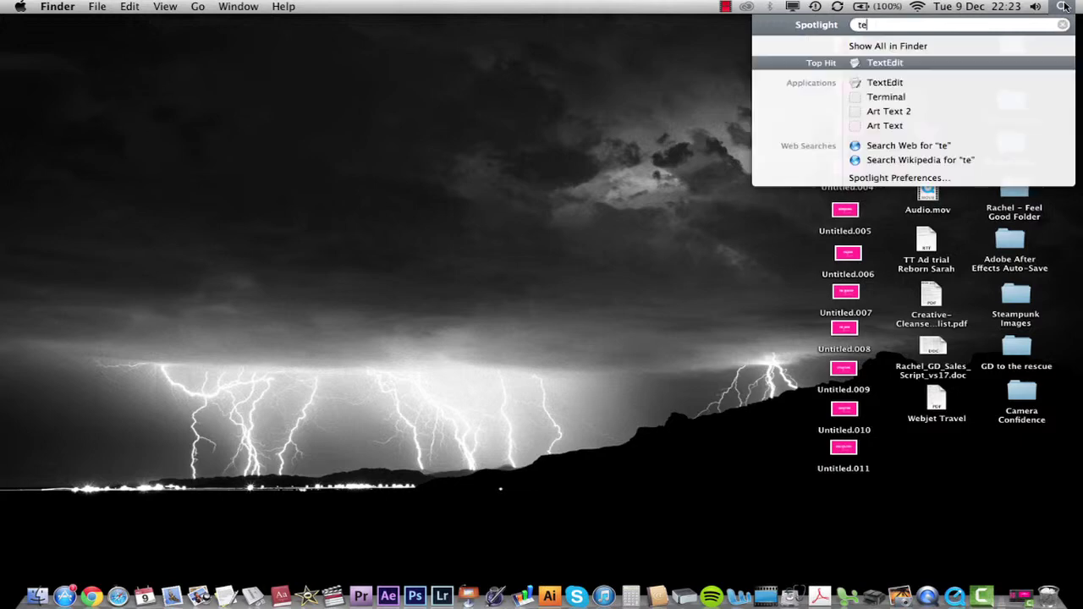
pyautogui.write('xt')
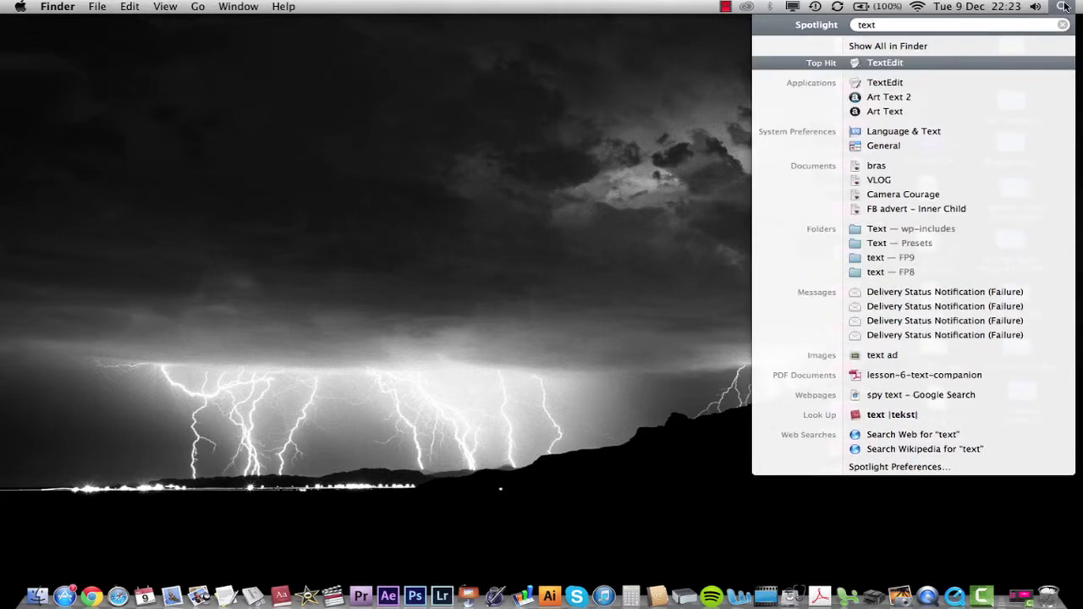
pyautogui.click(980, 67)
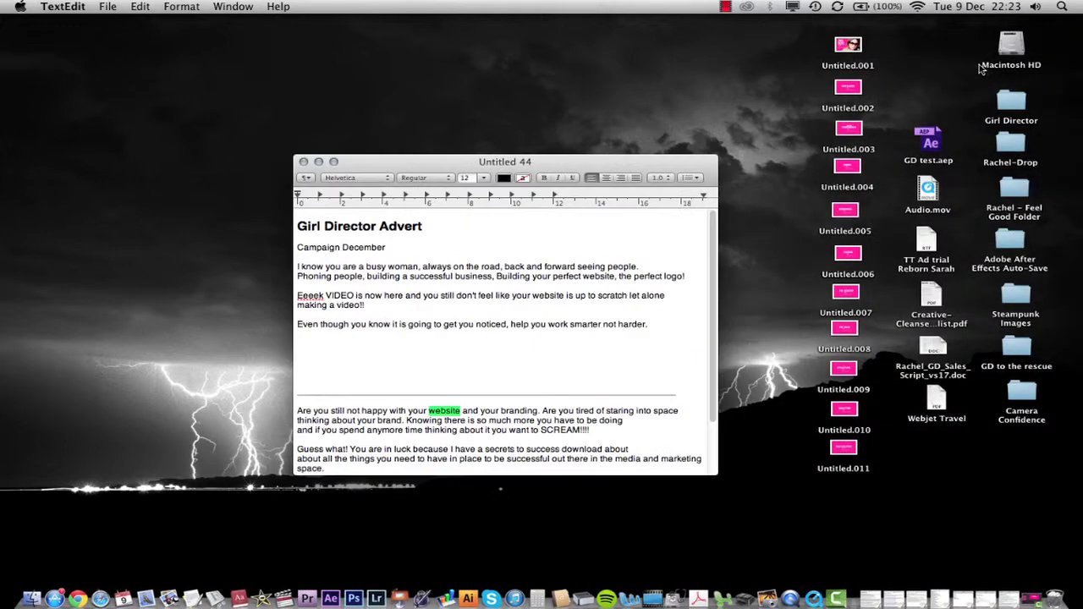
pyautogui.click(318, 163)
# Search Spotlight for a person's first name and dismiss the results.
pyautogui.click(1063, 7)
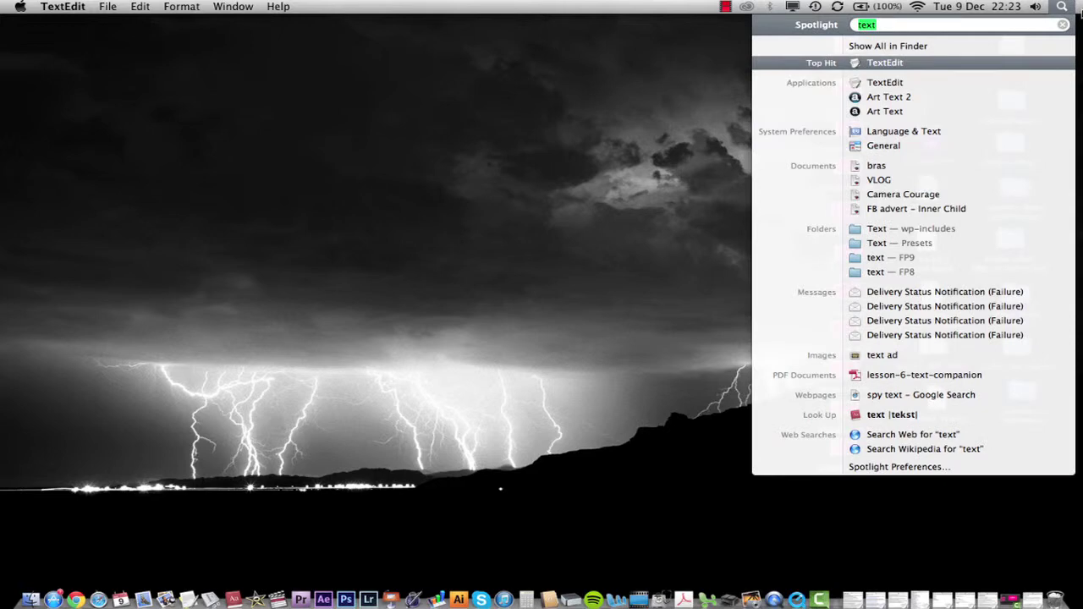
pyautogui.write('rachel')
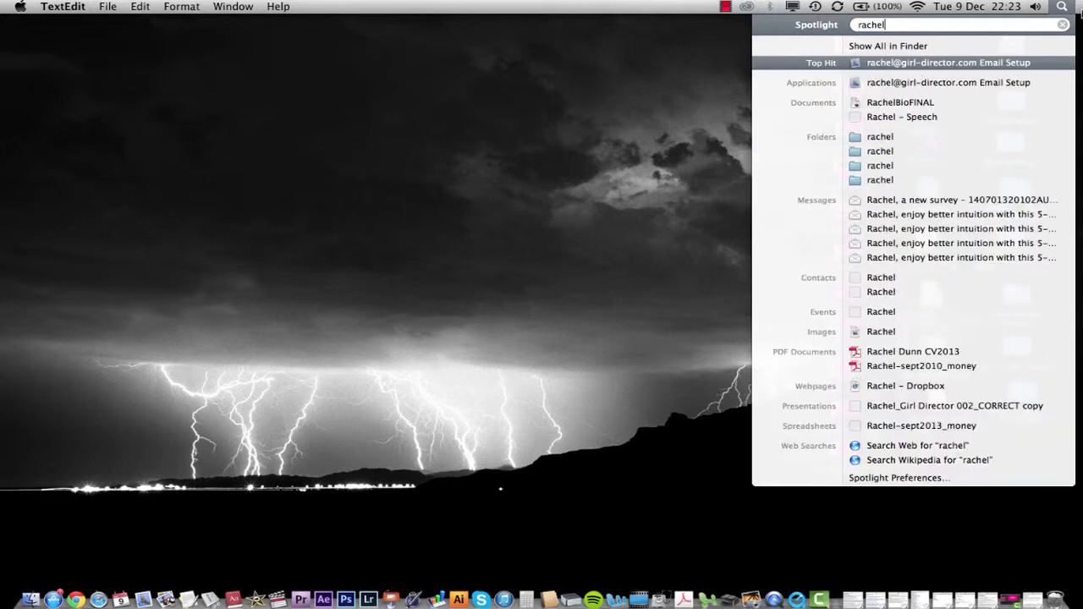
pyautogui.click(645, 165)
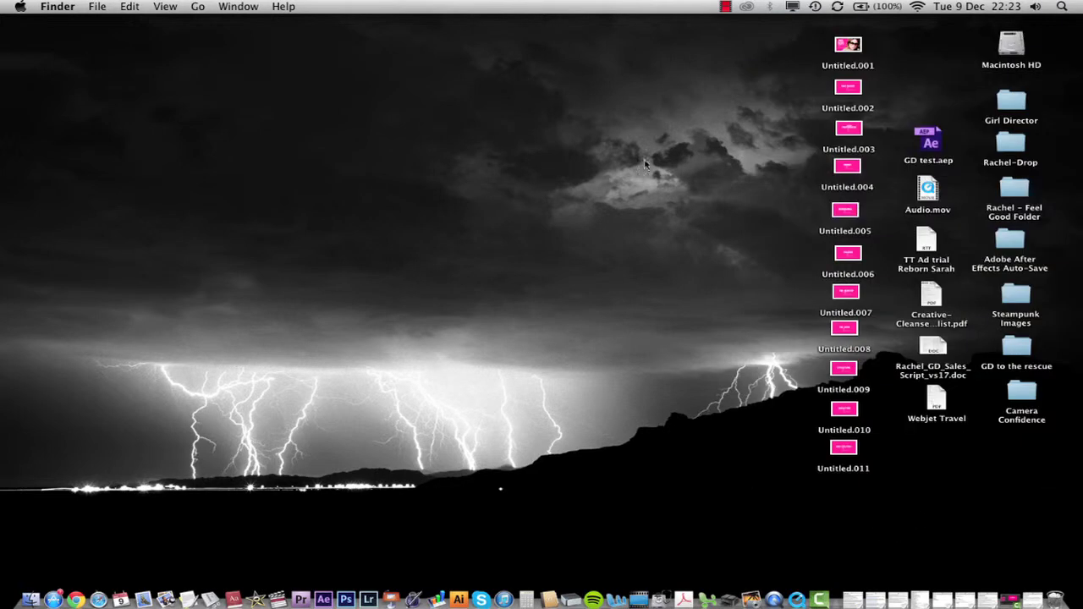
# Show all Spotlight results for the person's name in Finder, look through them and close the window.
pyautogui.click(1061, 7)
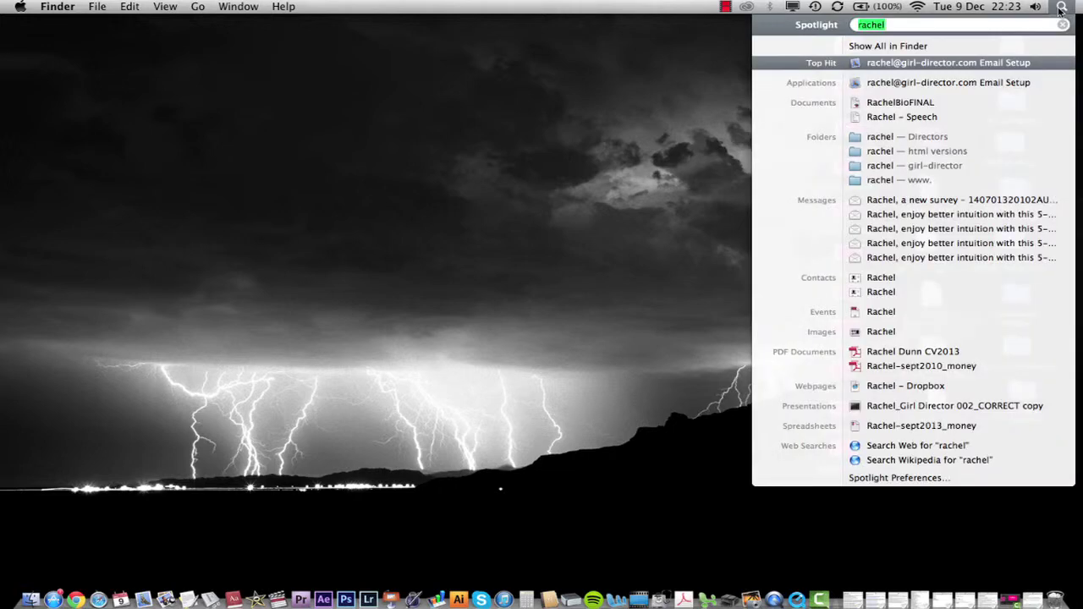
pyautogui.click(884, 48)
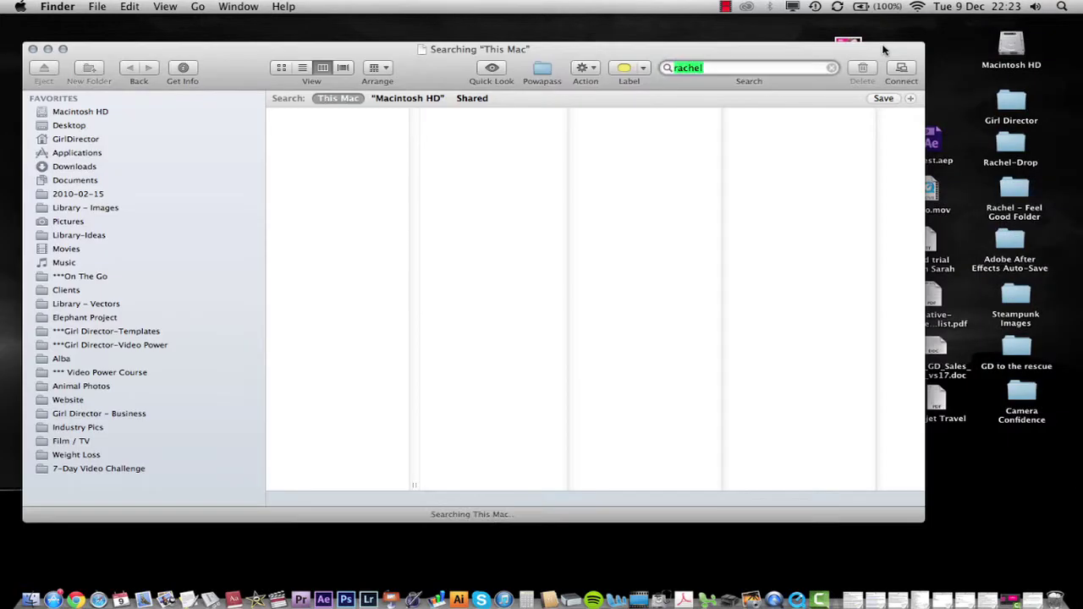
pyautogui.scroll(-20, 339, 178)
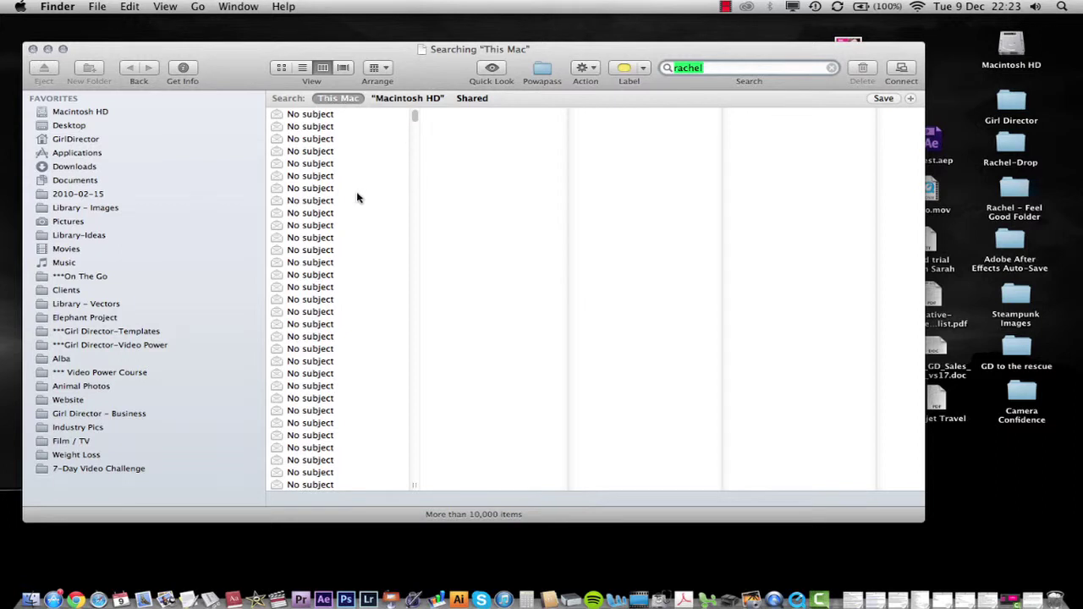
pyautogui.click(32, 50)
# Clear the person's name from the Spotlight search and dismiss Spotlight.
pyautogui.press('super+space')
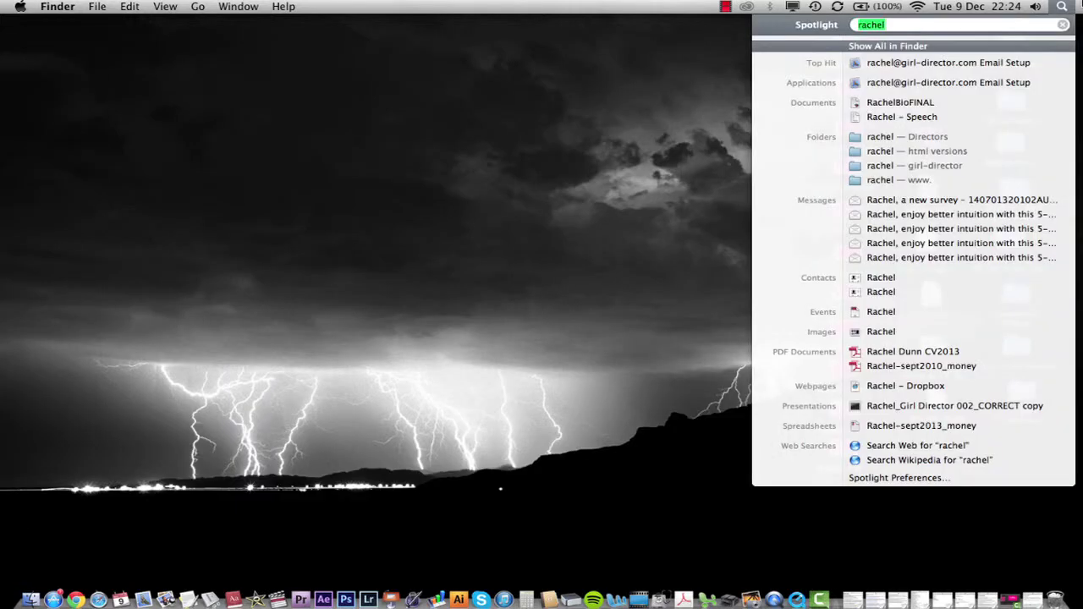
pyautogui.click(1063, 25)
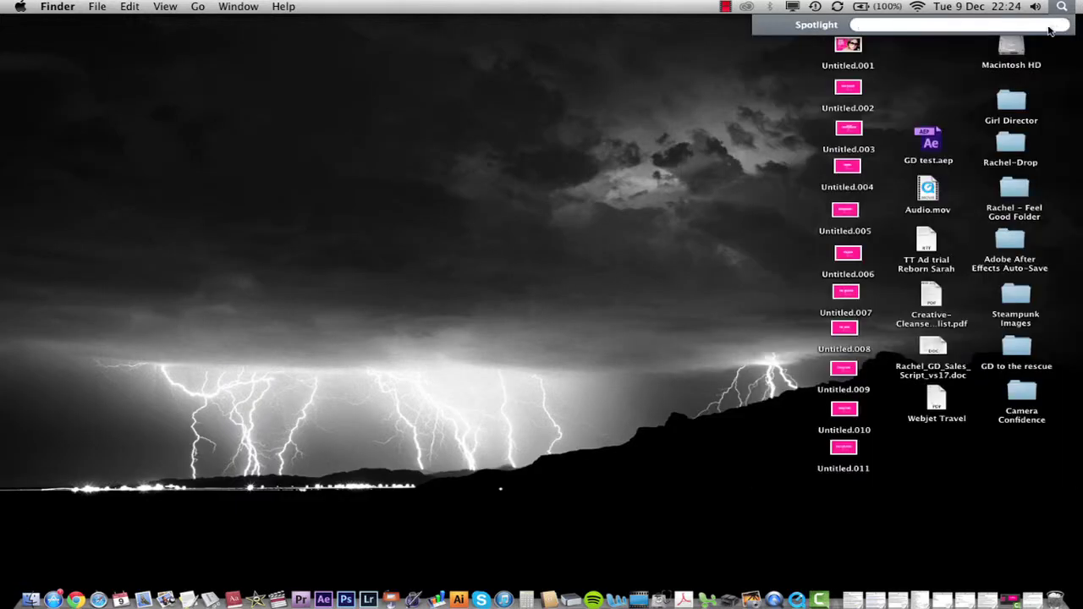
pyautogui.click(1063, 73)
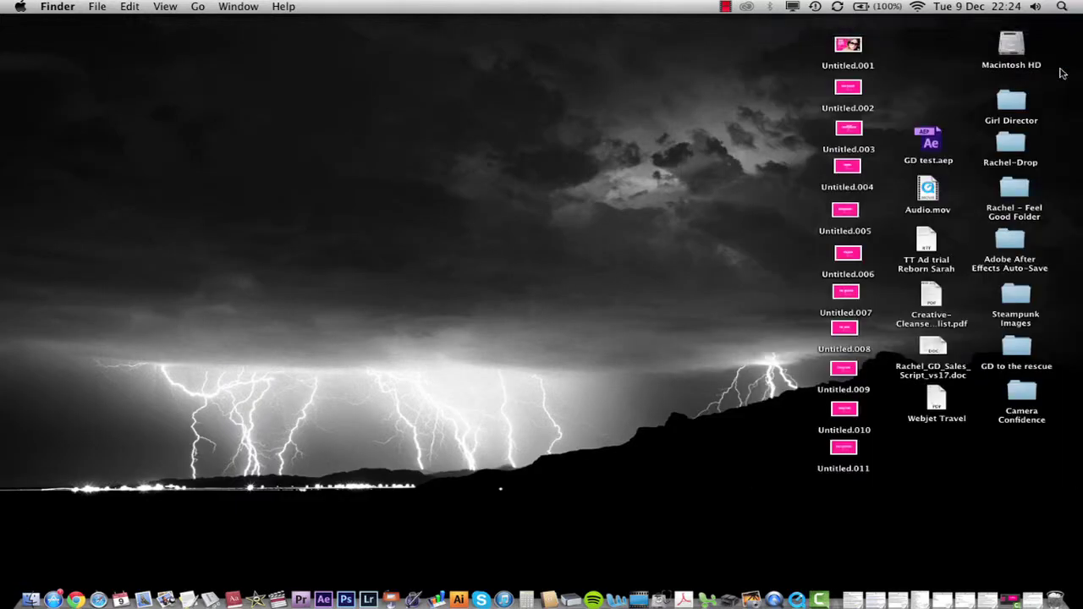
# Open Macintosh HD and browse the home folder to the BGD-in show psd folder inside Library - Images.
pyautogui.doubleClick(1015, 39)
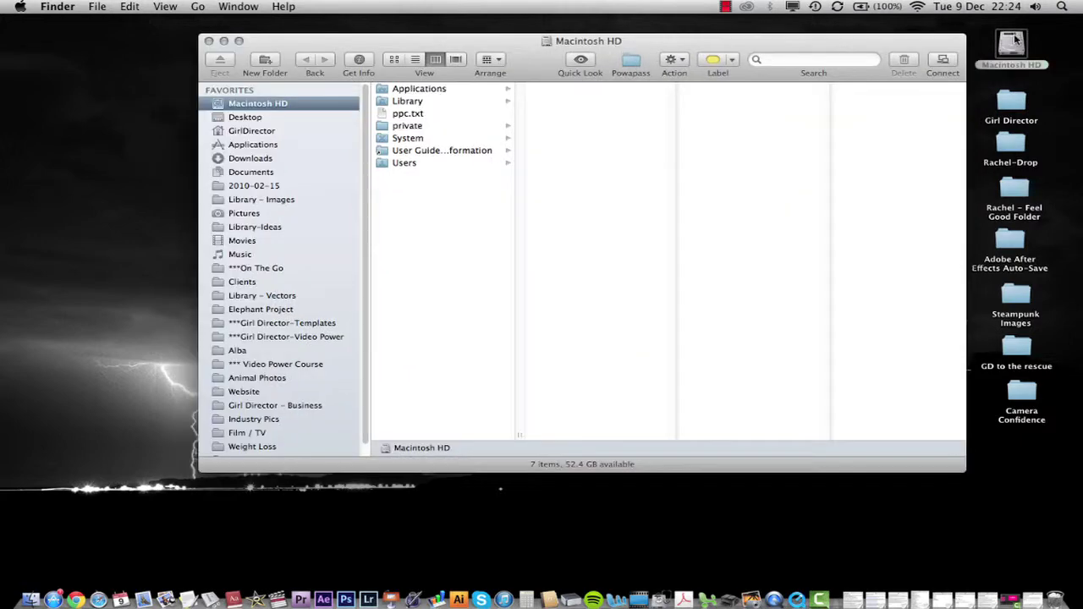
pyautogui.click(292, 133)
pyautogui.click(601, 224)
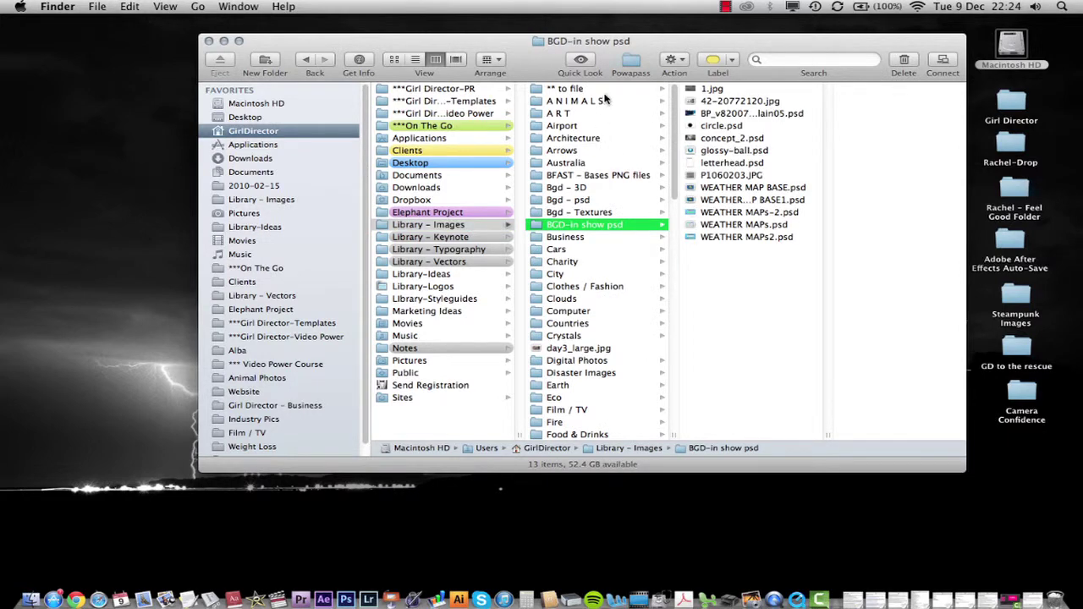
# Preview 45056_3437.jpg and 243840_1621.jpg in the "** to file" folder and close the Finder window.
pyautogui.click(577, 91)
pyautogui.click(774, 237)
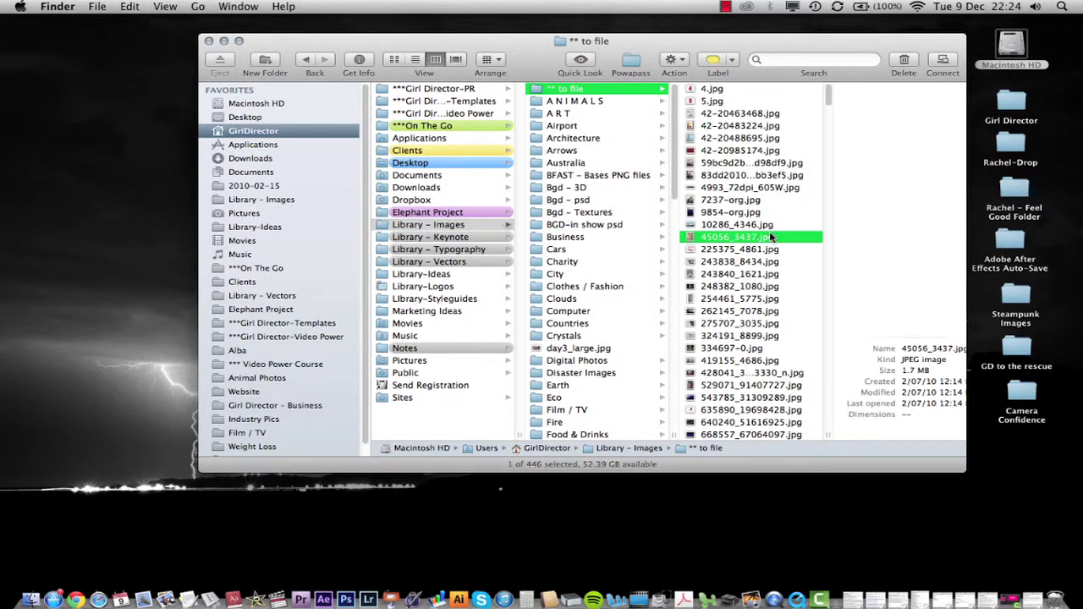
pyautogui.click(745, 274)
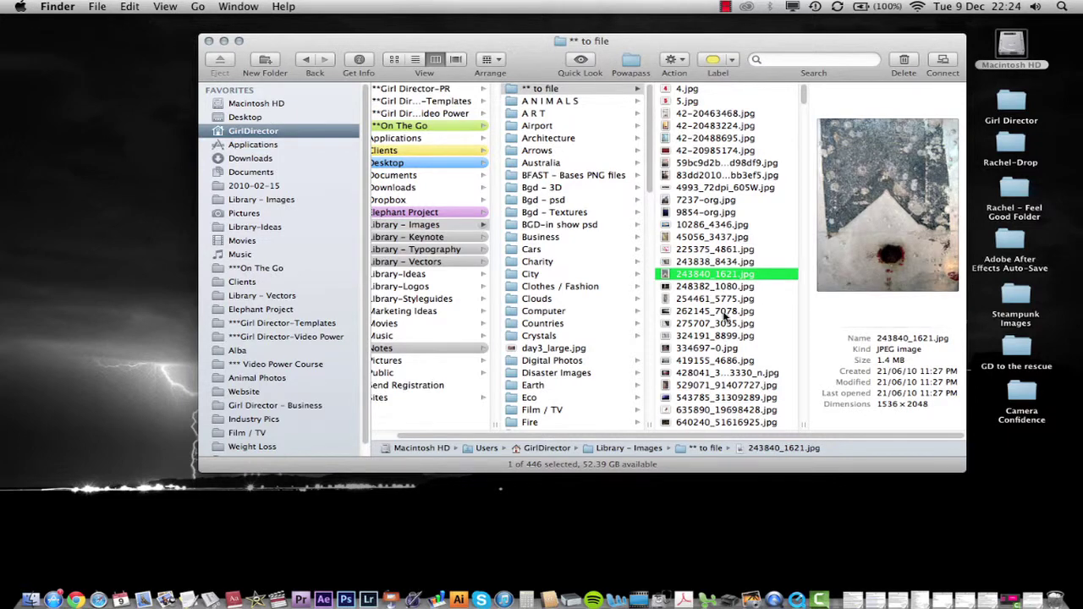
pyautogui.scroll(-3, 724, 313)
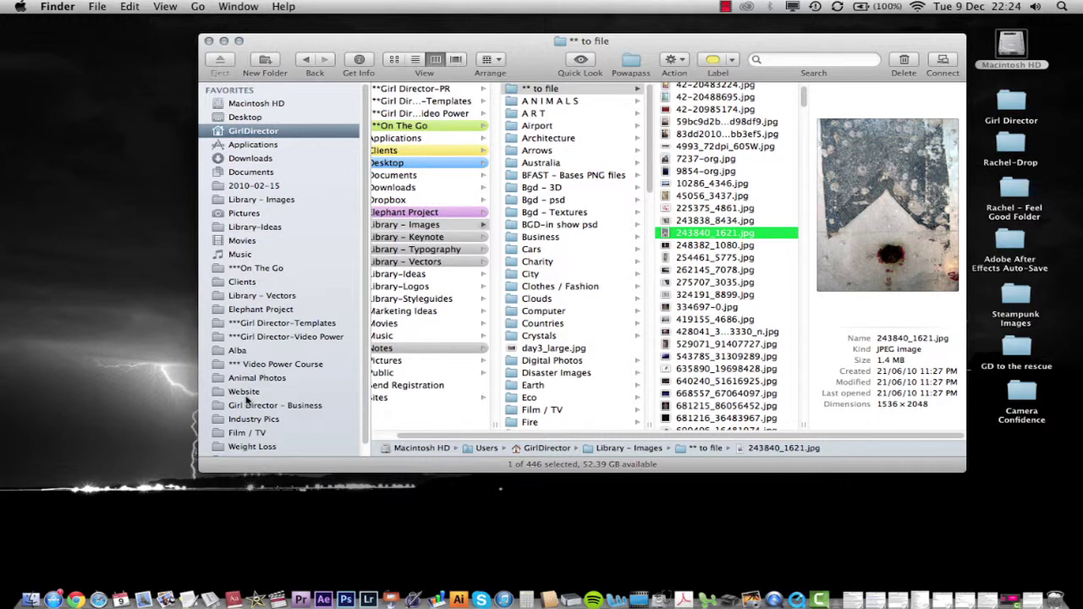
pyautogui.click(208, 41)
pyautogui.click(378, 155)
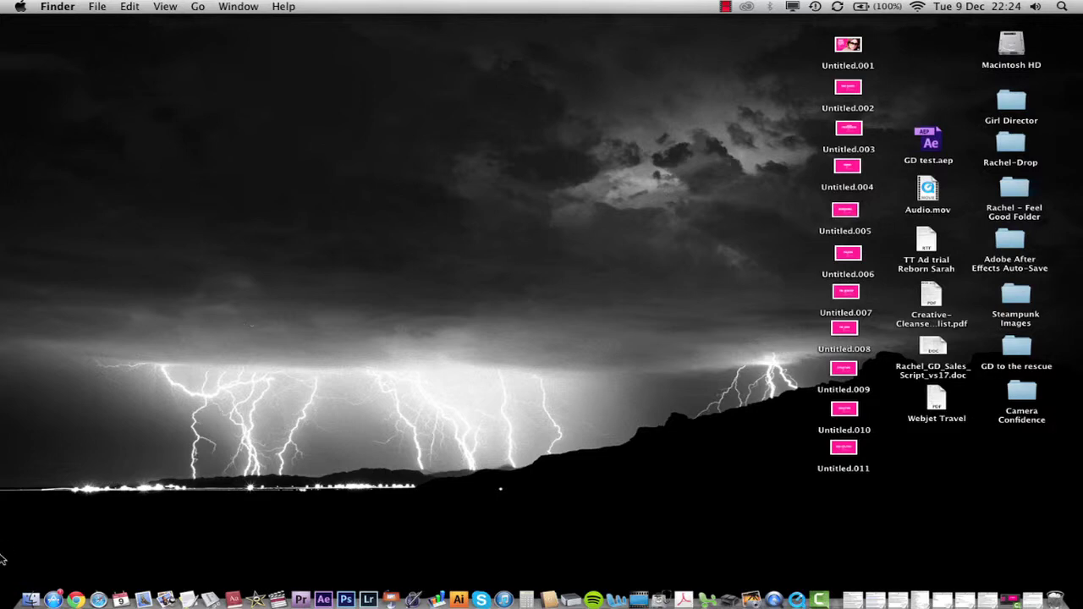
# Open Macintosh HD, browse the Applications folder and preview the Dictionary application's details.
pyautogui.doubleClick(1013, 44)
pyautogui.click(463, 91)
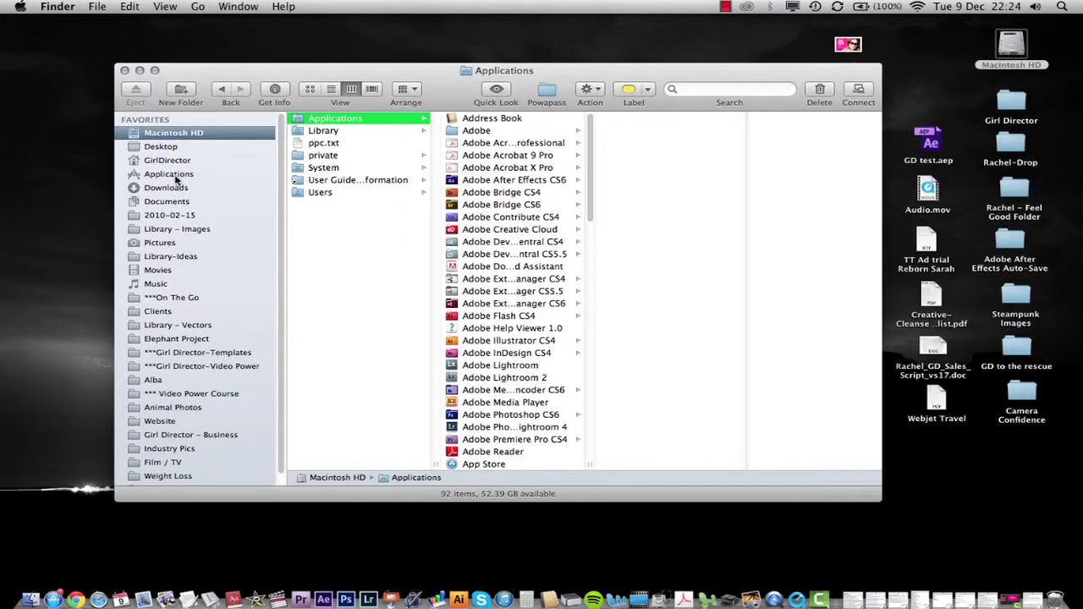
pyautogui.click(174, 175)
pyautogui.scroll(-10, 400, 167)
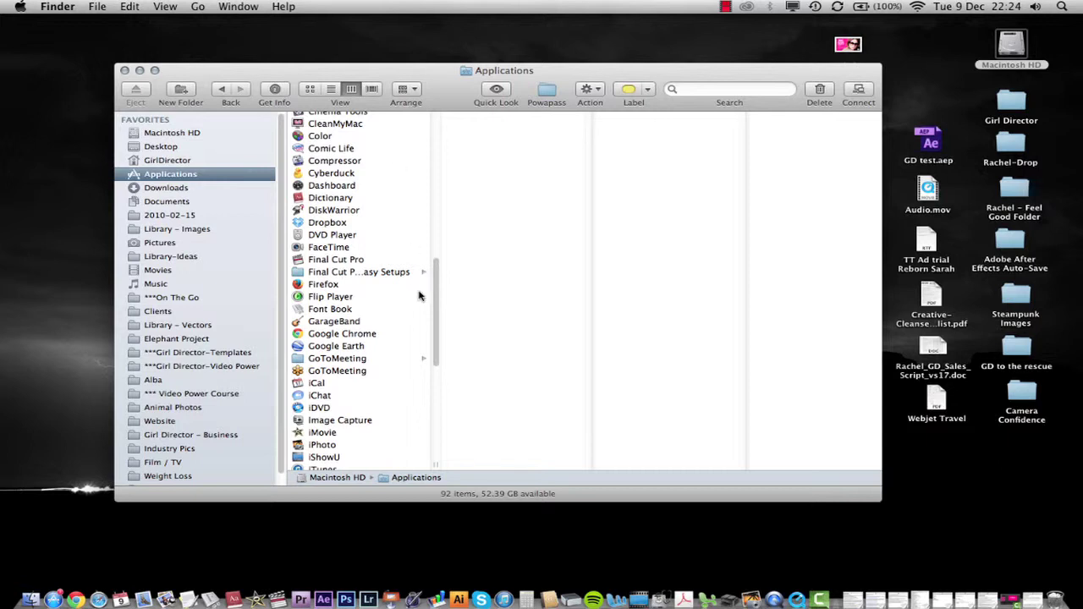
pyautogui.click(337, 198)
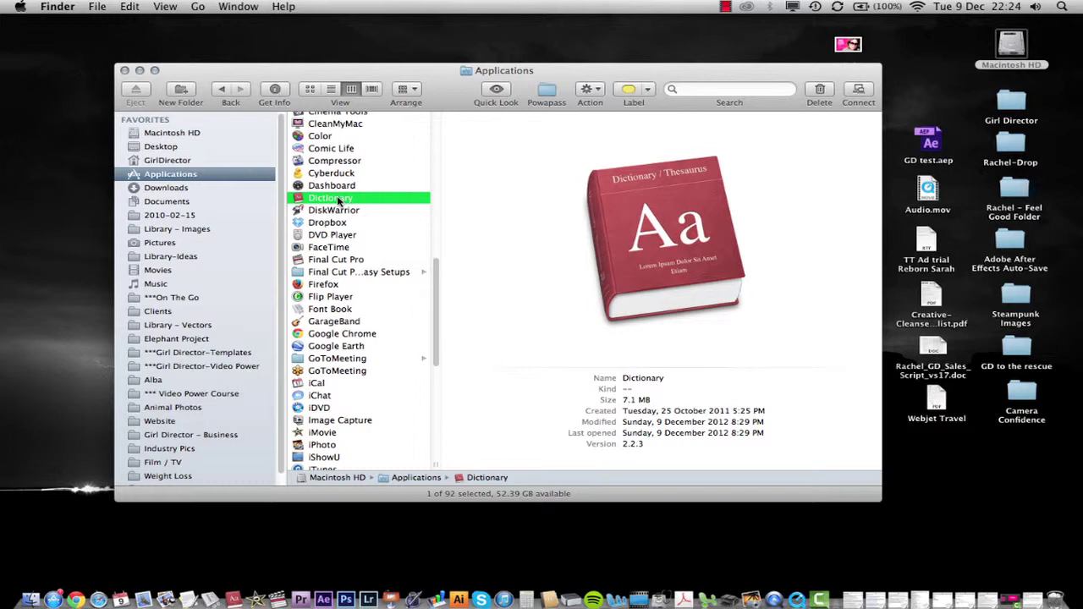
pyautogui.scroll(-3, 338, 254)
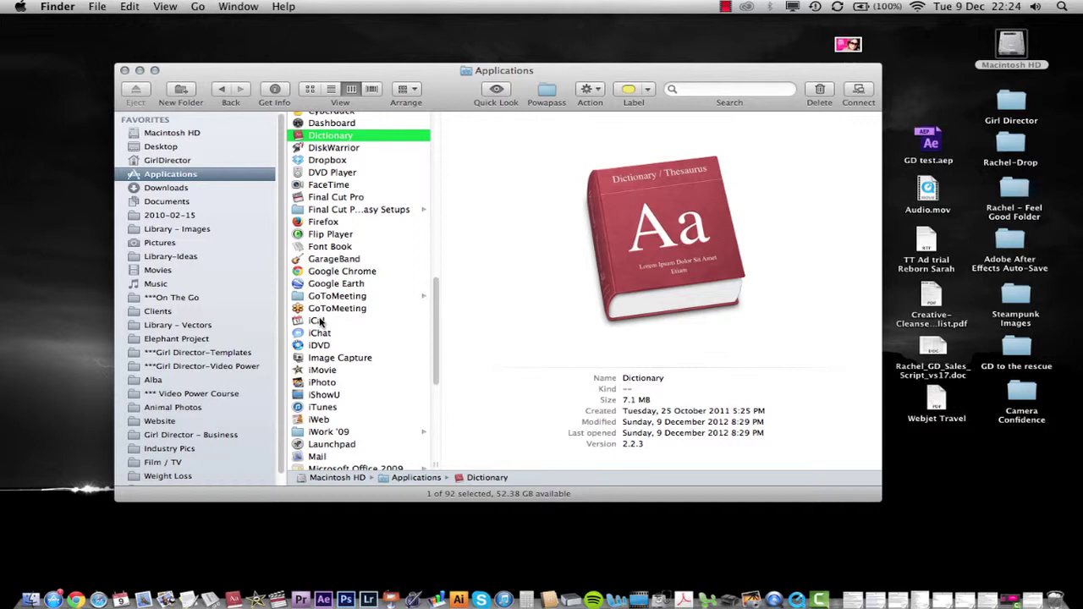
# Launch Font Book from the Applications folder, reposition its window and toggle its Keep in Dock option.
pyautogui.doubleClick(336, 247)
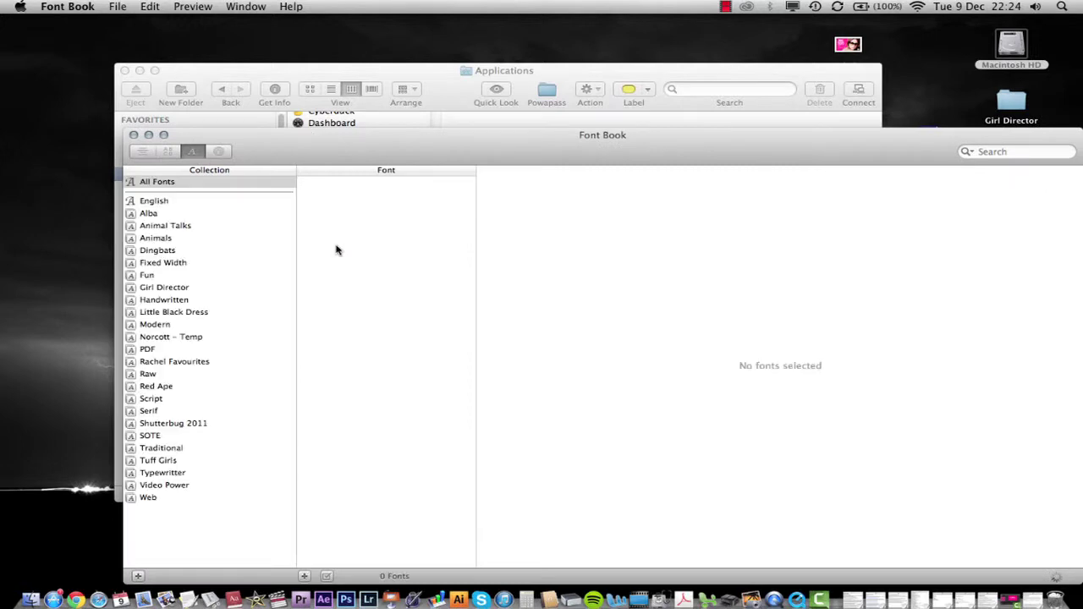
pyautogui.moveTo(485, 152); pyautogui.dragTo(387, 84)
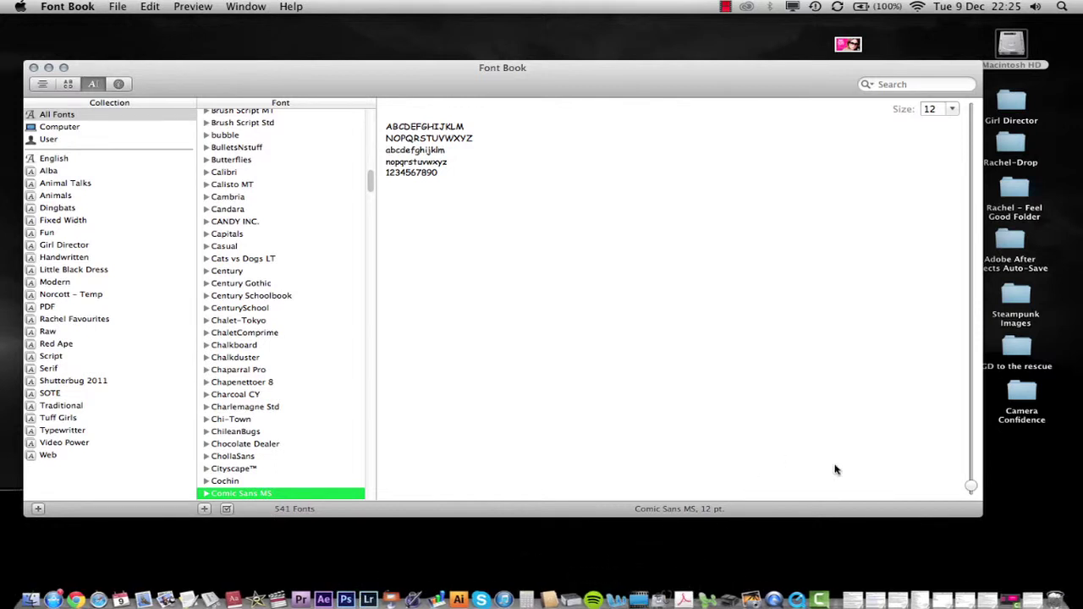
pyautogui.rightClick(207, 585)
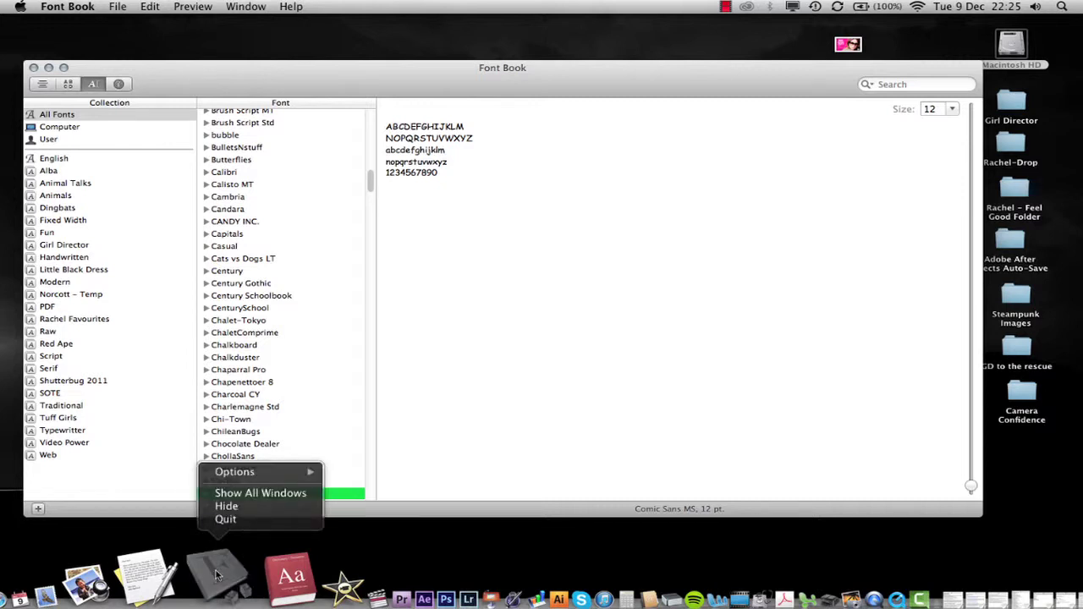
pyautogui.moveTo(287, 475)
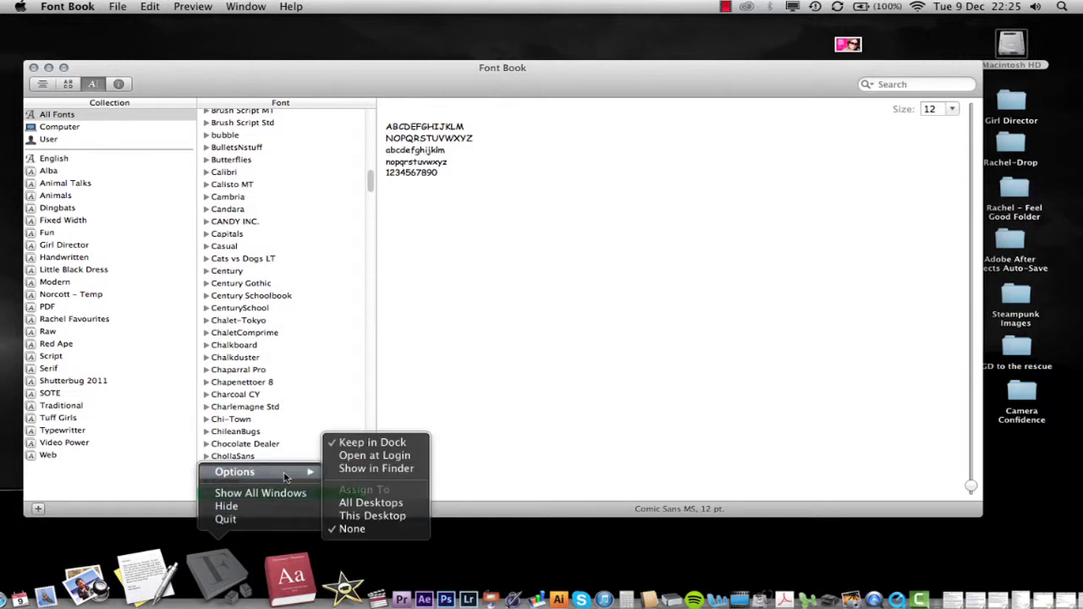
pyautogui.click(388, 443)
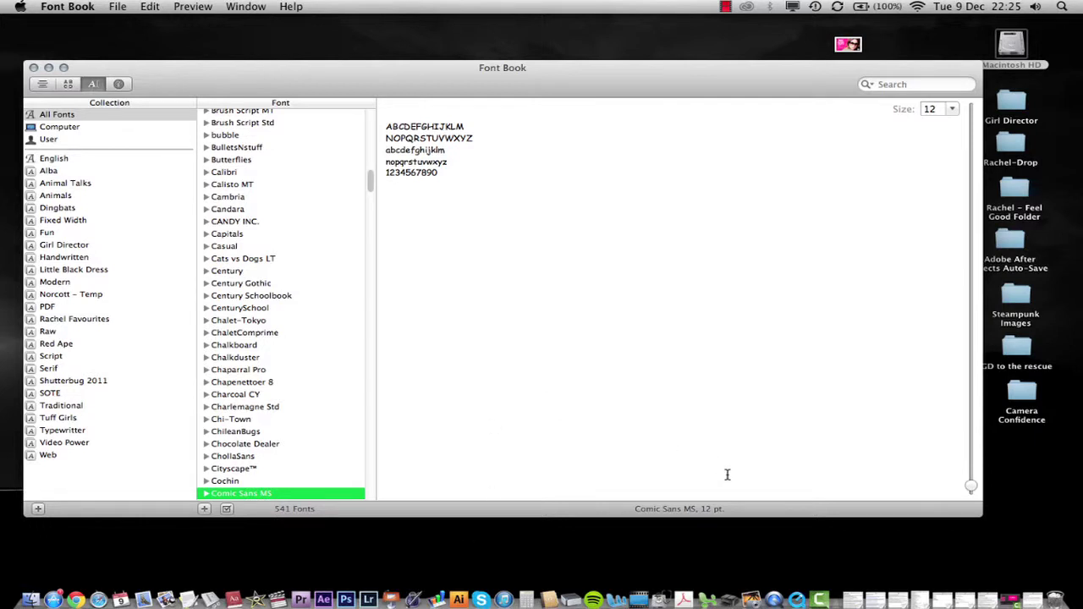
# Enlarge the font preview to size 40 and select the first font in the All Fonts collection.
pyautogui.moveTo(972, 488); pyautogui.dragTo(970, 447)
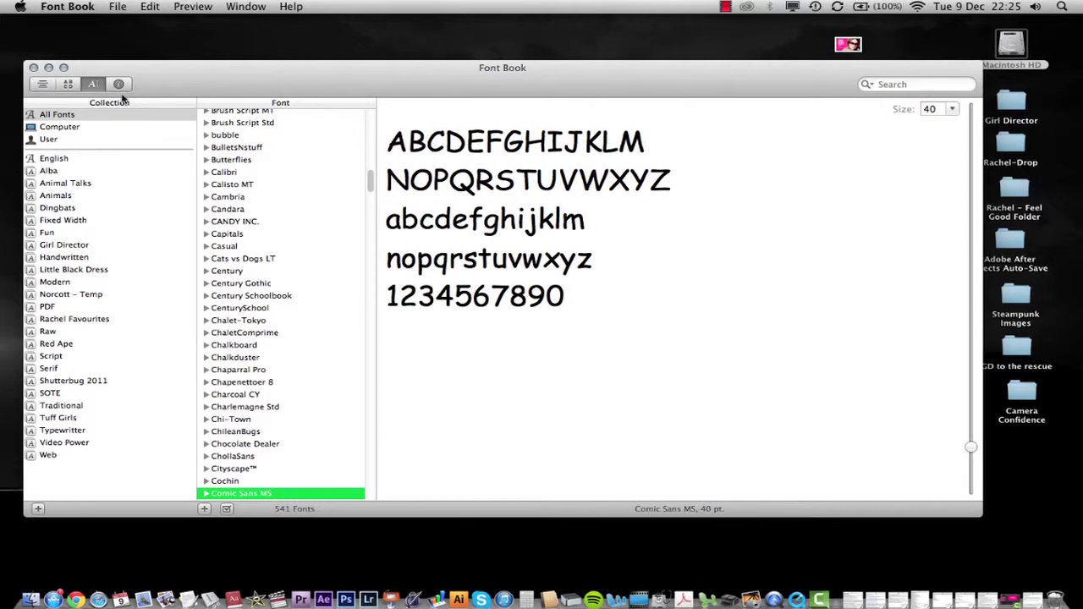
pyautogui.click(67, 117)
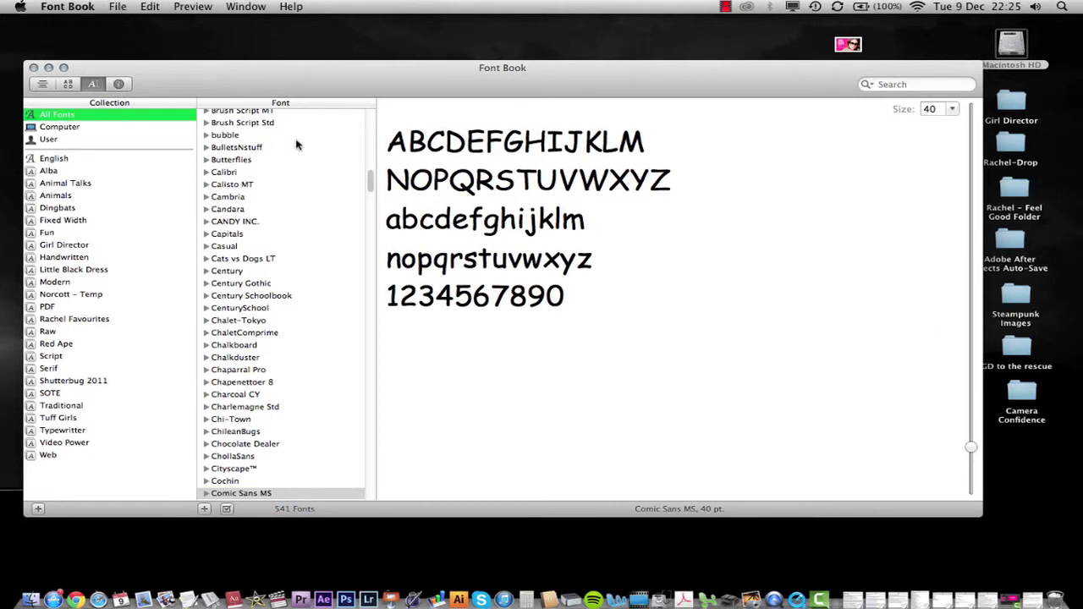
pyautogui.moveTo(371, 187); pyautogui.dragTo(365, 121)
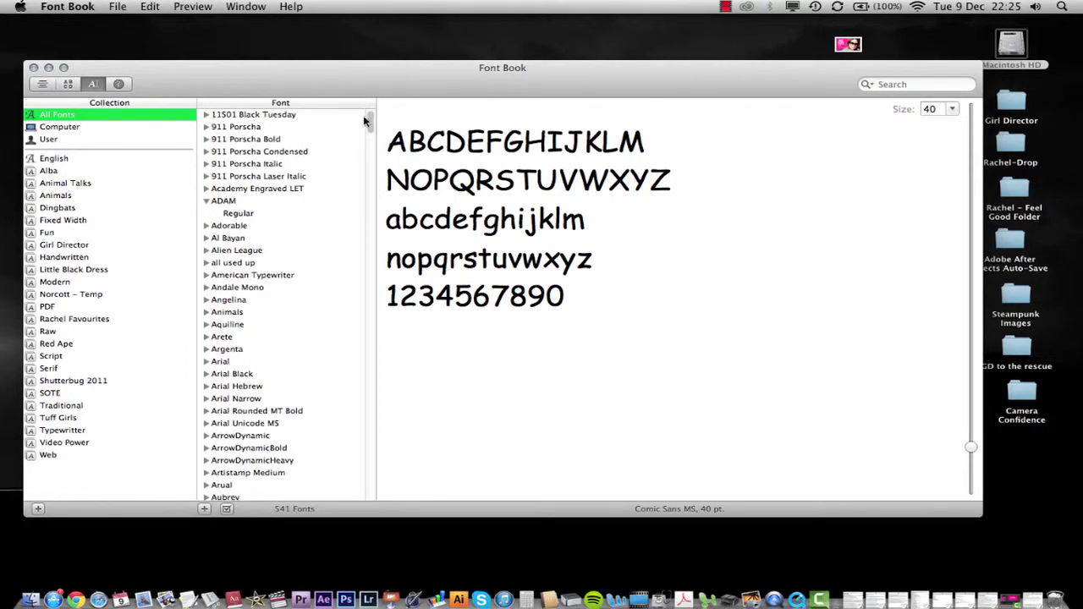
pyautogui.click(277, 117)
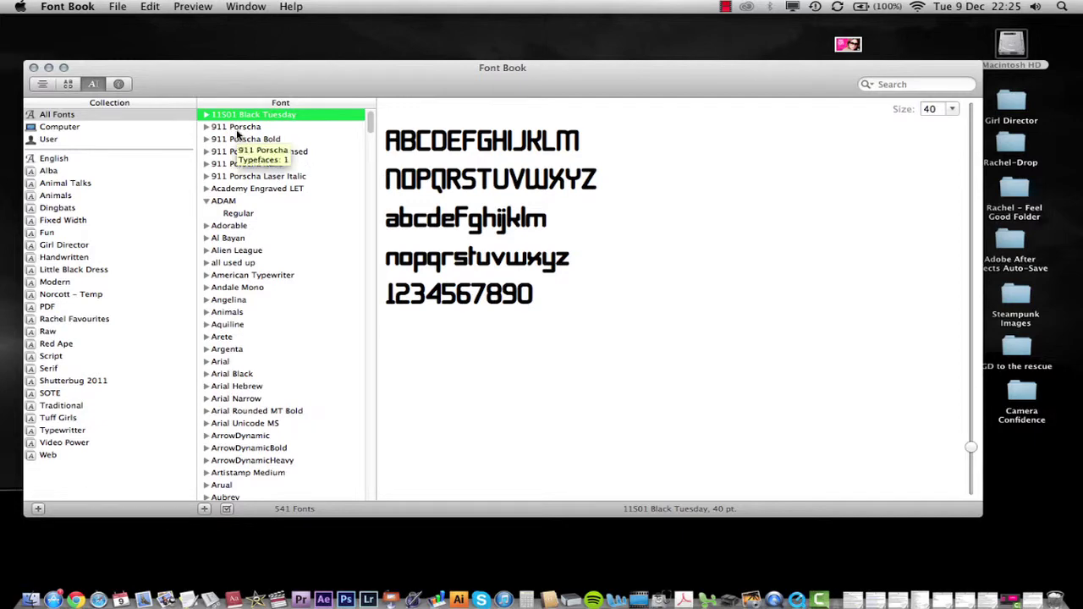
# Browse the previews of the fonts in All Fonts one after another, as far as Bauhaus 93.
pyautogui.press('Down')
pyautogui.press('Down')
pyautogui.press('Down')
pyautogui.press('Down')
pyautogui.press('Down')
pyautogui.press('Down')
pyautogui.press('Down')
pyautogui.press('Down')
pyautogui.press('Down')
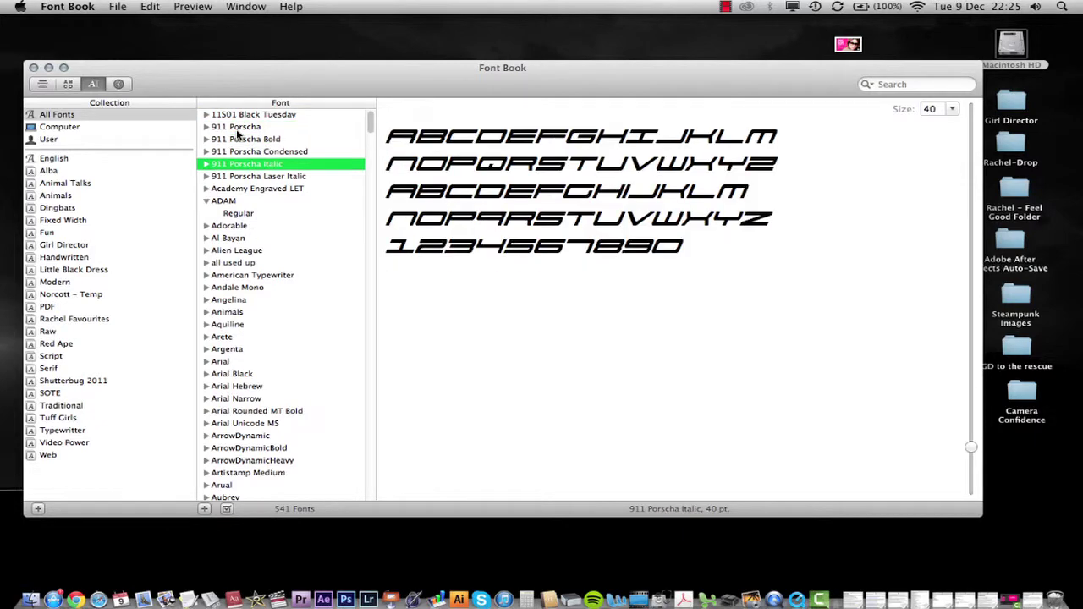
pyautogui.press('Down')
pyautogui.press('Down')
pyautogui.press('Down')
pyautogui.press('Down')
pyautogui.press('Down')
pyautogui.press('Down')
pyautogui.press('Down')
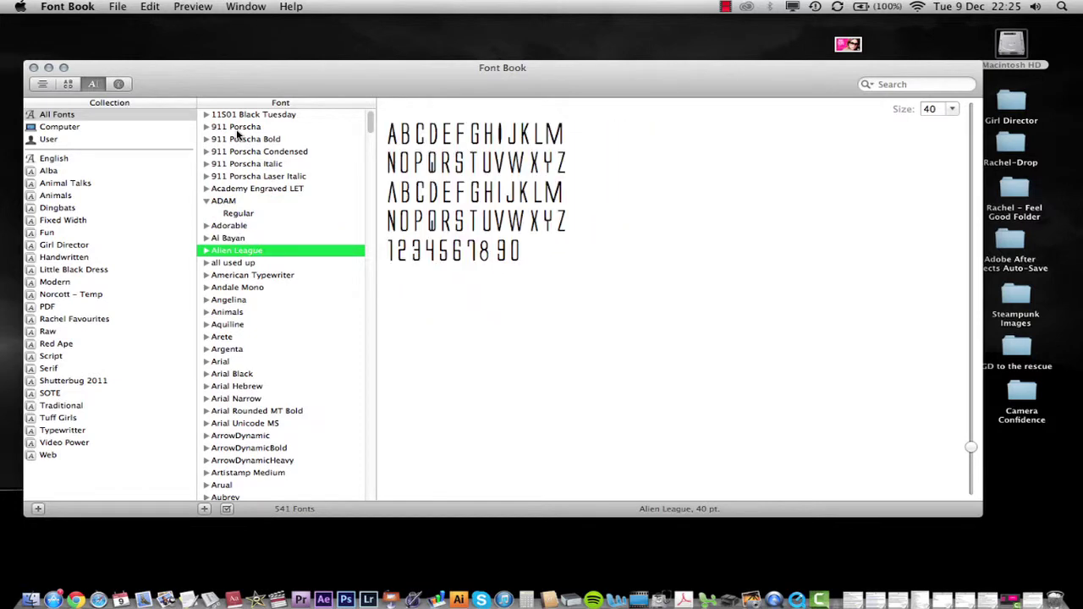
pyautogui.press('Down')
pyautogui.press('Down')
pyautogui.press('Down')
pyautogui.press('Down')
pyautogui.press('Down')
pyautogui.press('Down')
pyautogui.press('Down')
pyautogui.press('Down')
pyautogui.press('Down')
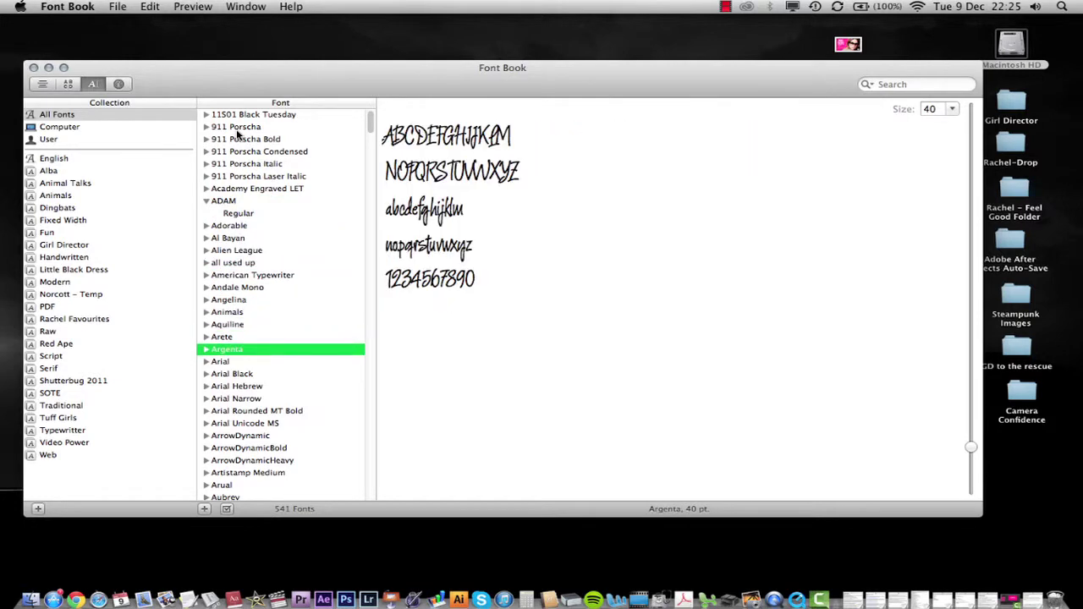
pyautogui.press('Down')
pyautogui.press('Down')
pyautogui.press('Down')
pyautogui.press('Down')
pyautogui.press('Down')
pyautogui.press('Down')
pyautogui.press('Down')
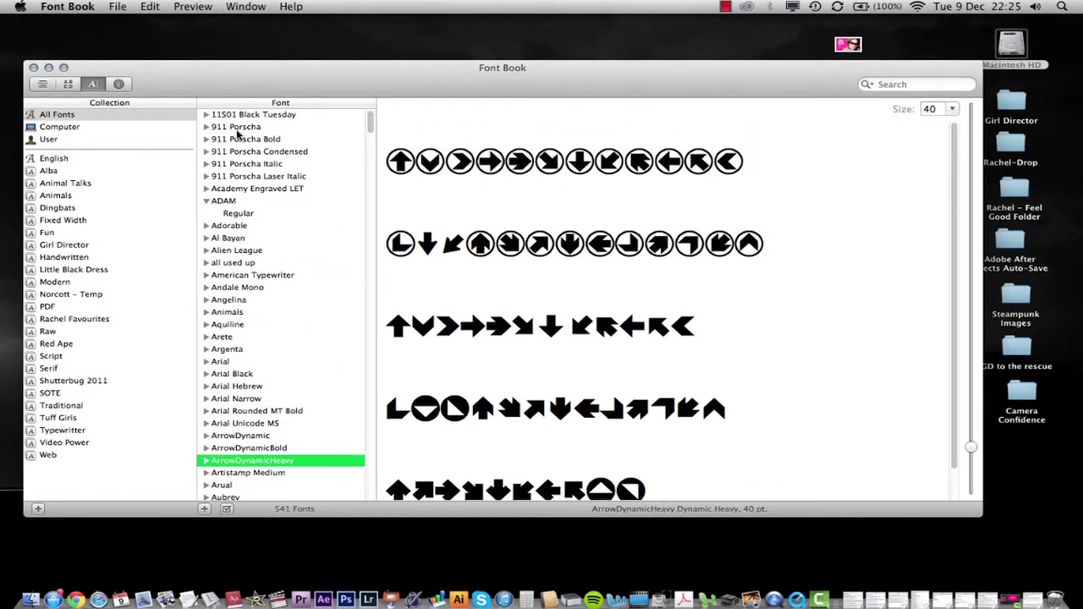
pyautogui.press('Down')
pyautogui.press('Down')
pyautogui.press('Down')
pyautogui.press('Down')
pyautogui.press('Down')
pyautogui.press('Down')
pyautogui.press('Down')
pyautogui.press('Down')
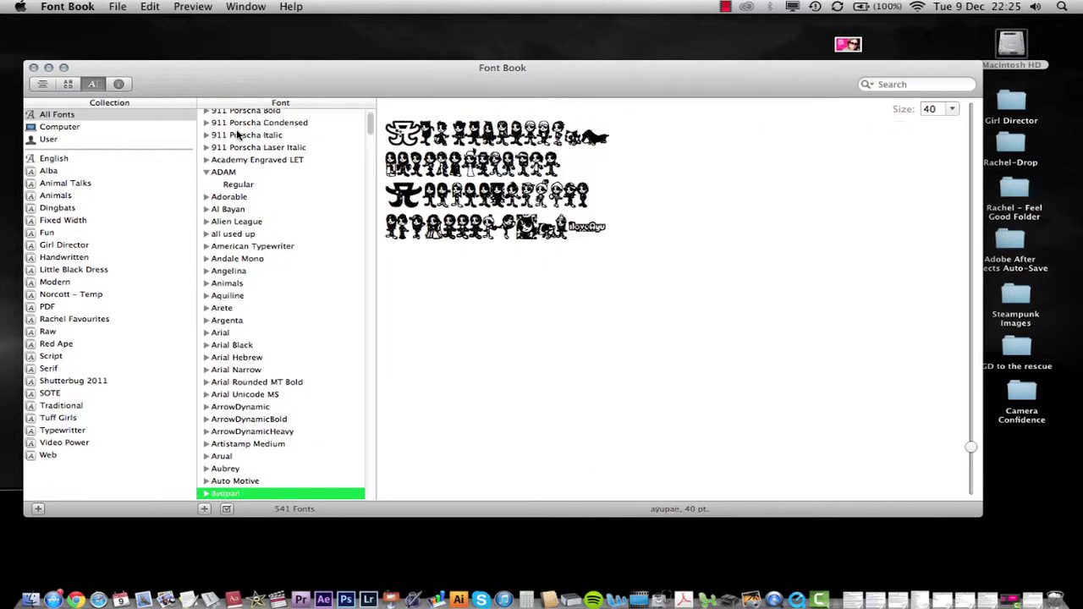
pyautogui.press('Down')
pyautogui.press('Down')
pyautogui.press('Down')
pyautogui.press('Down')
pyautogui.press('Down')
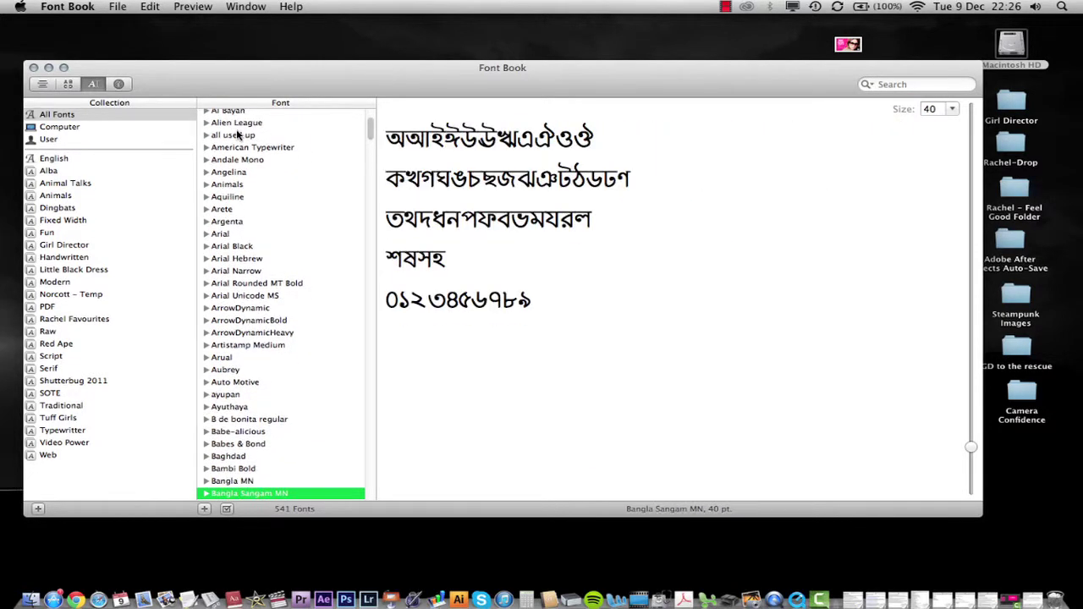
pyautogui.press('Down')
pyautogui.press('Down')
pyautogui.press('Down')
pyautogui.press('Down')
pyautogui.press('Down')
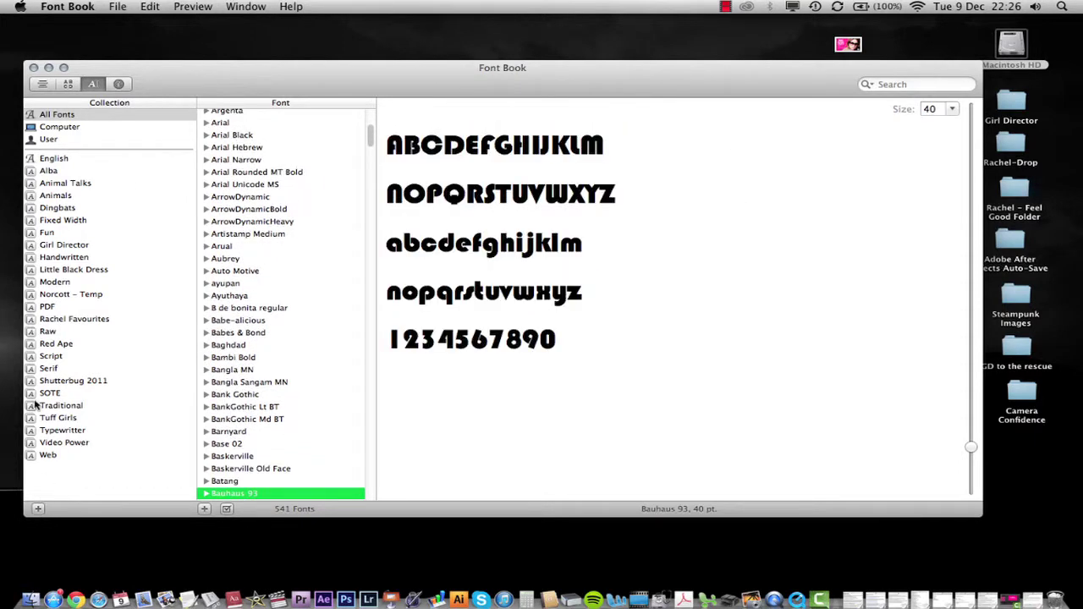
# Create a new font collection named with the owner's first name followed by 2015.
pyautogui.click(37, 509)
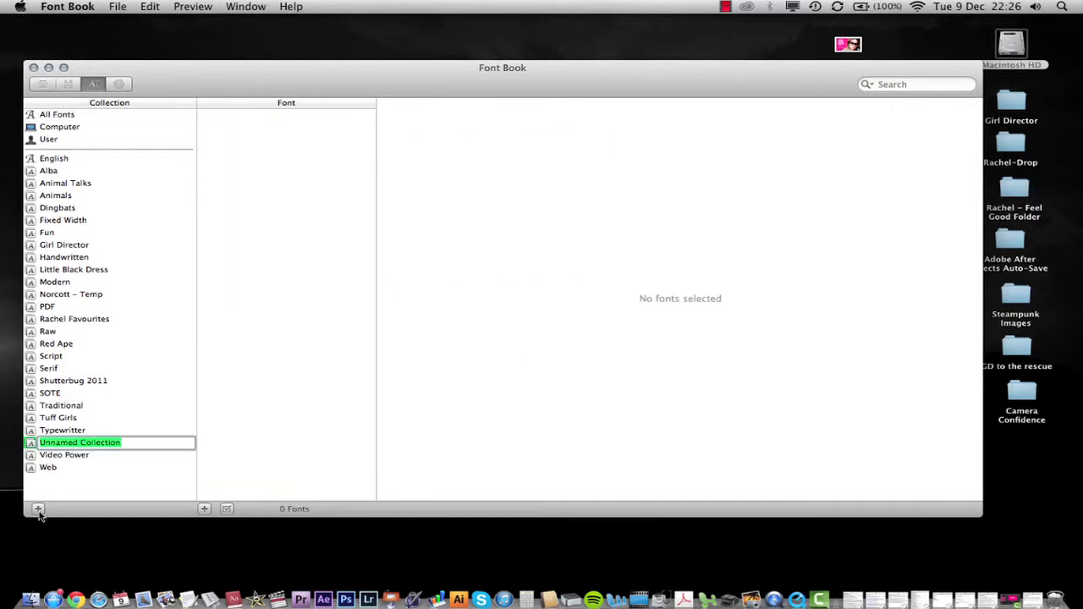
pyautogui.write('Rachel 2015')
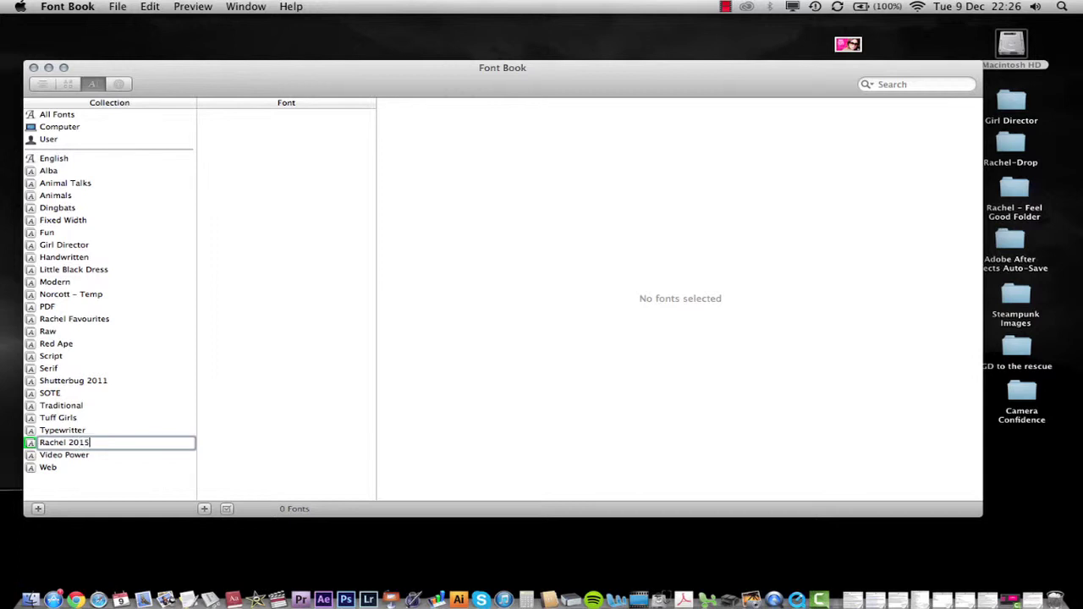
pyautogui.press('Return')
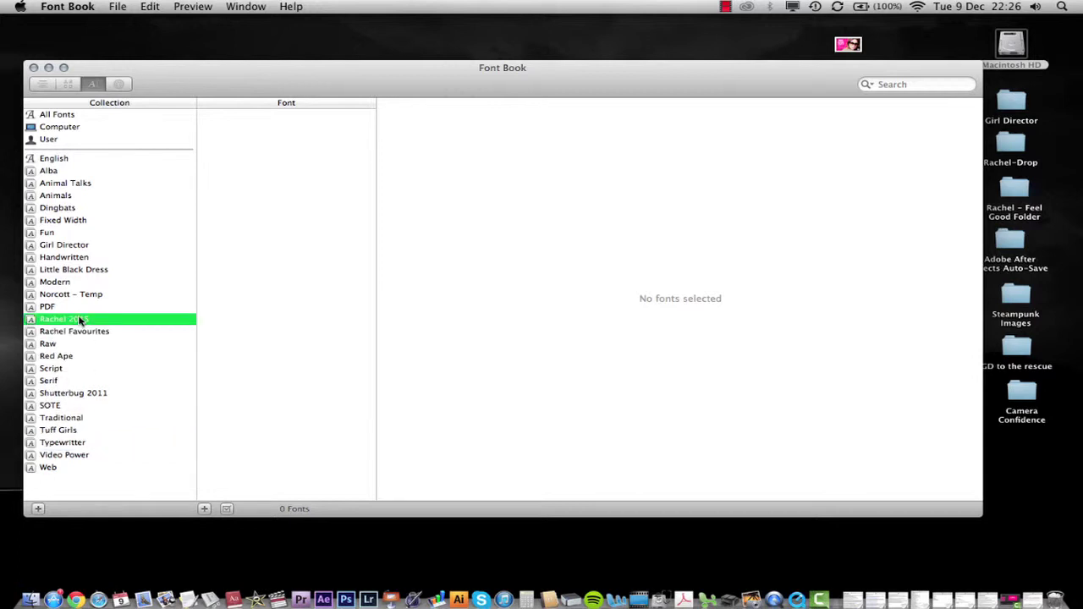
# Add the Aquiline font from All Fonts to the new 2015 collection and show the collection's contents.
pyautogui.click(85, 115)
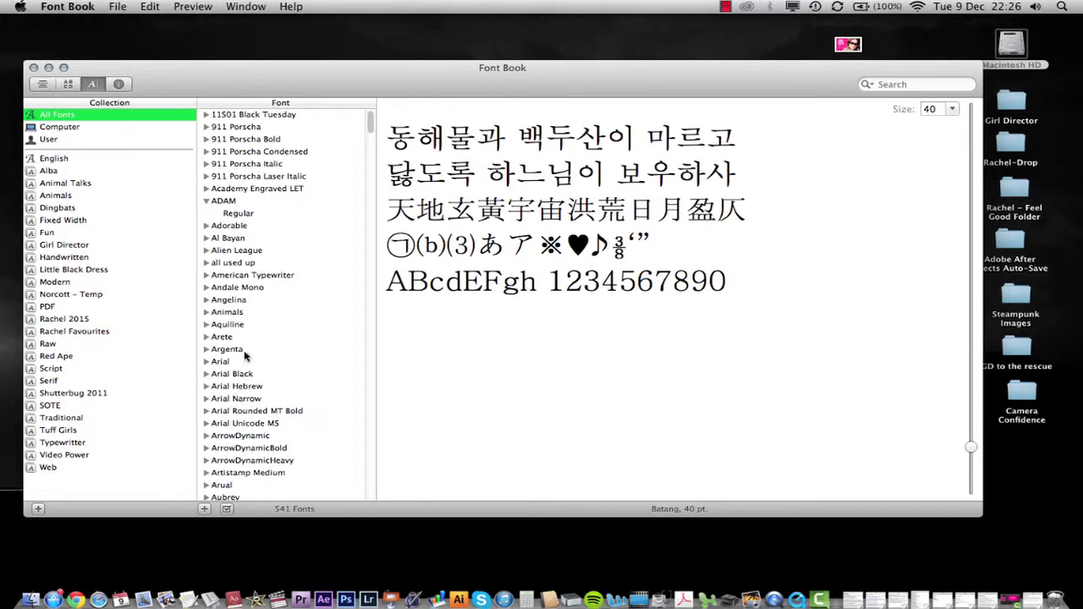
pyautogui.click(237, 327)
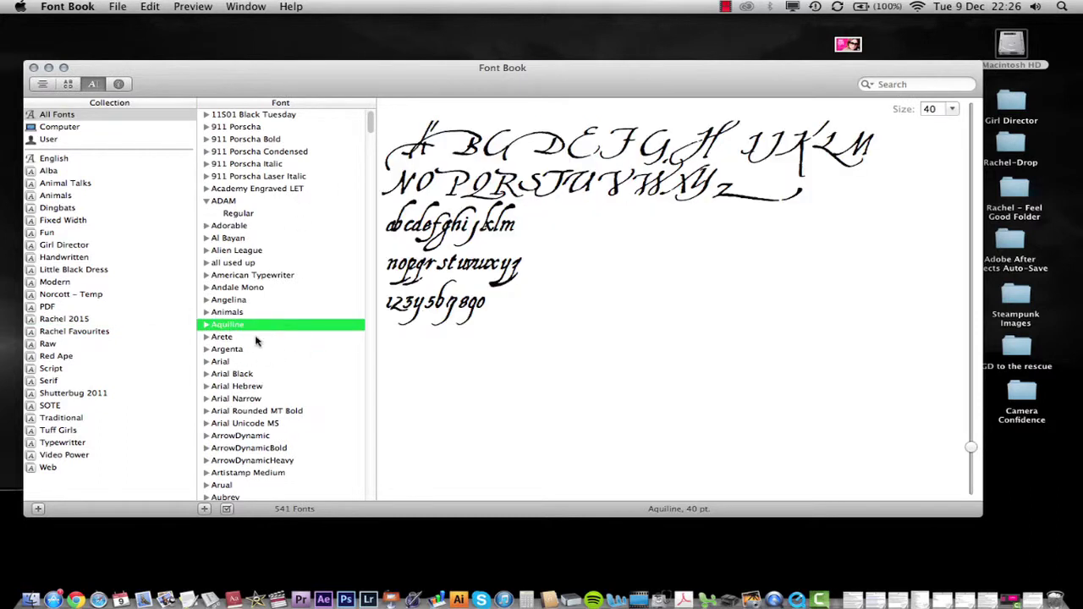
pyautogui.moveTo(237, 330); pyautogui.dragTo(165, 321)
pyautogui.click(70, 320)
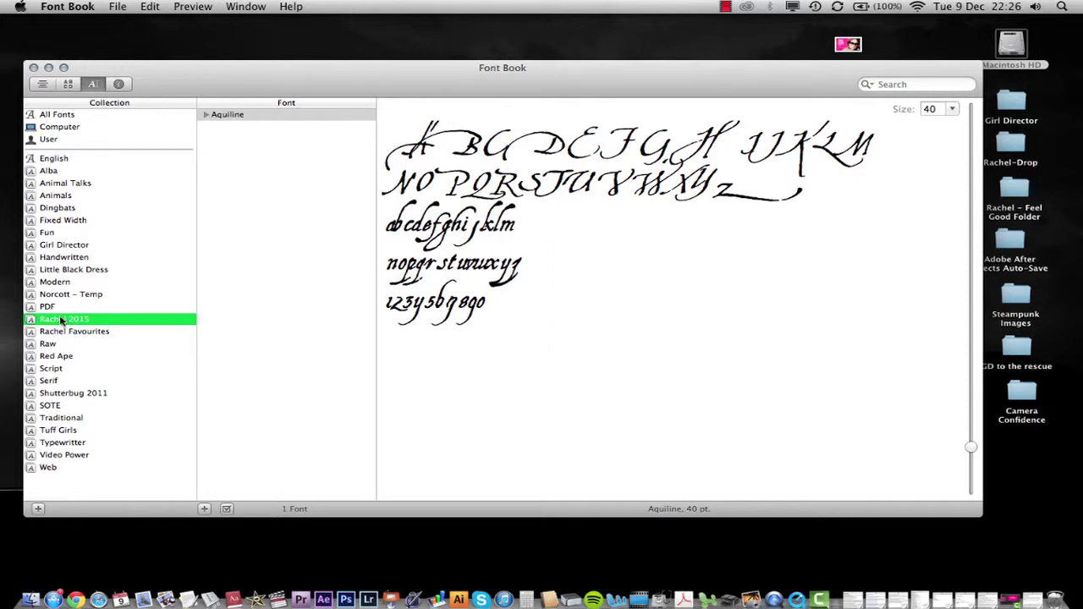
# Return to the All Fonts collection and preview the Argenta and Arial Unicode MS fonts.
pyautogui.click(60, 116)
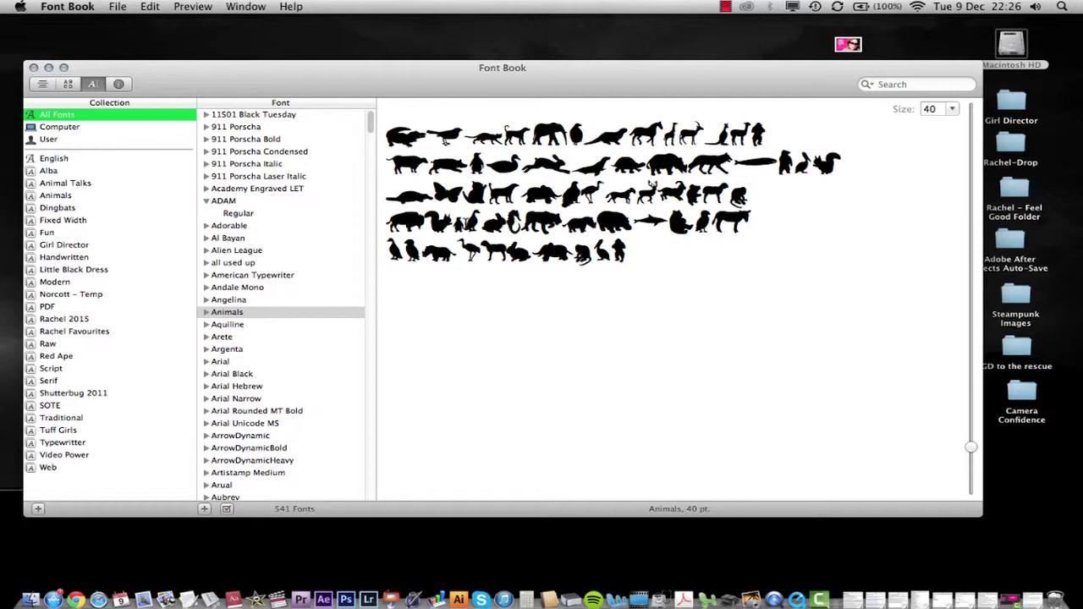
pyautogui.click(290, 350)
pyautogui.click(313, 423)
pyautogui.scroll(-10, 310, 433)
pyautogui.scroll(-3, 310, 433)
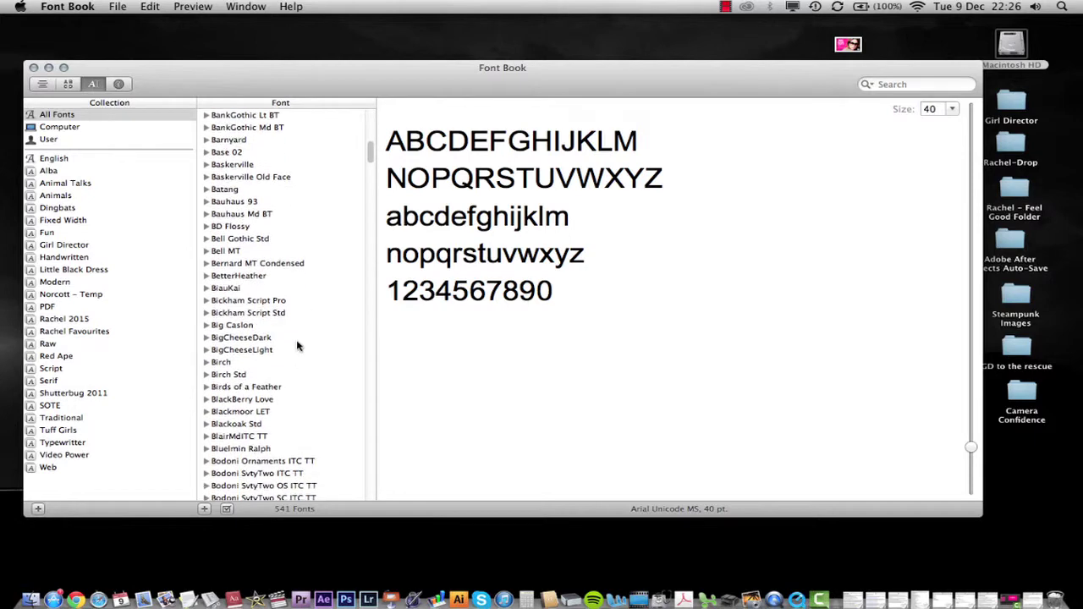
# Preview BigCheeseLight at size 82, followed by BigCheeseDark, Big Caslon, Birch and Birds of a Feather.
pyautogui.click(300, 349)
pyautogui.moveTo(967, 375); pyautogui.dragTo(973, 391)
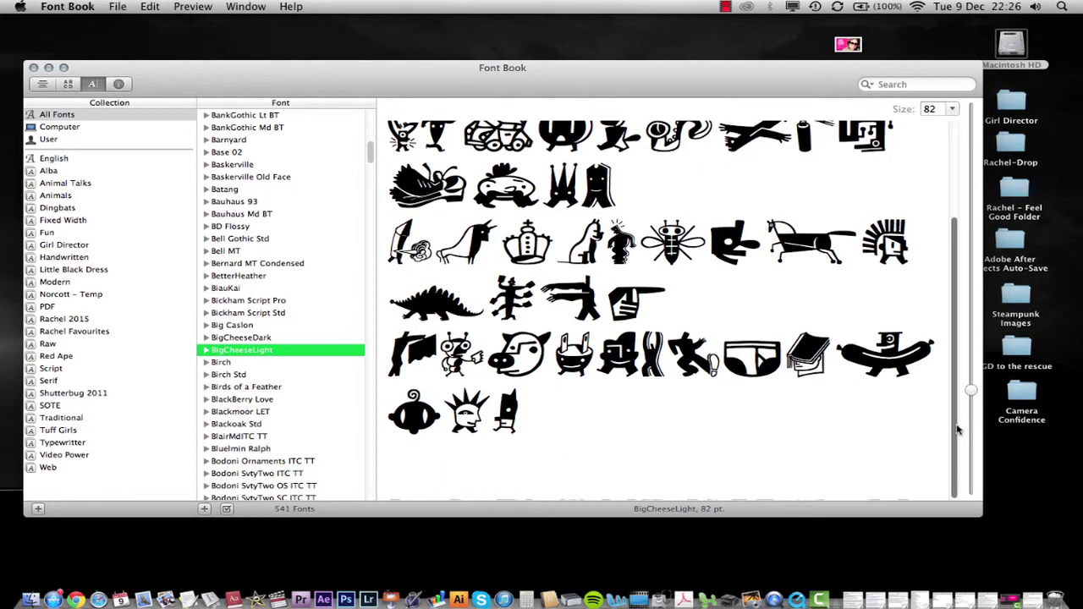
pyautogui.click(269, 338)
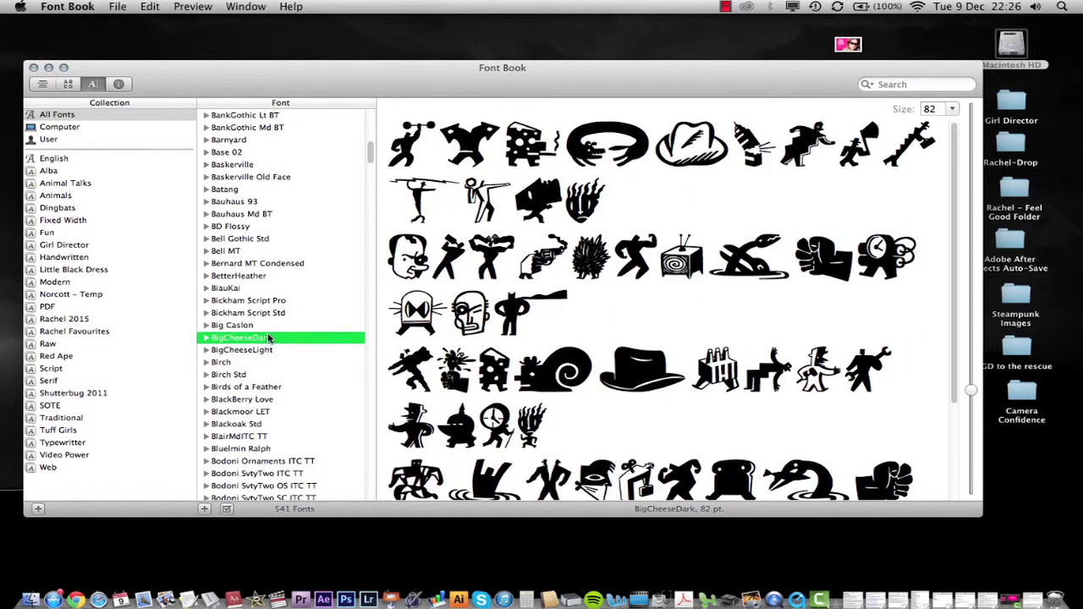
pyautogui.click(273, 325)
pyautogui.click(299, 362)
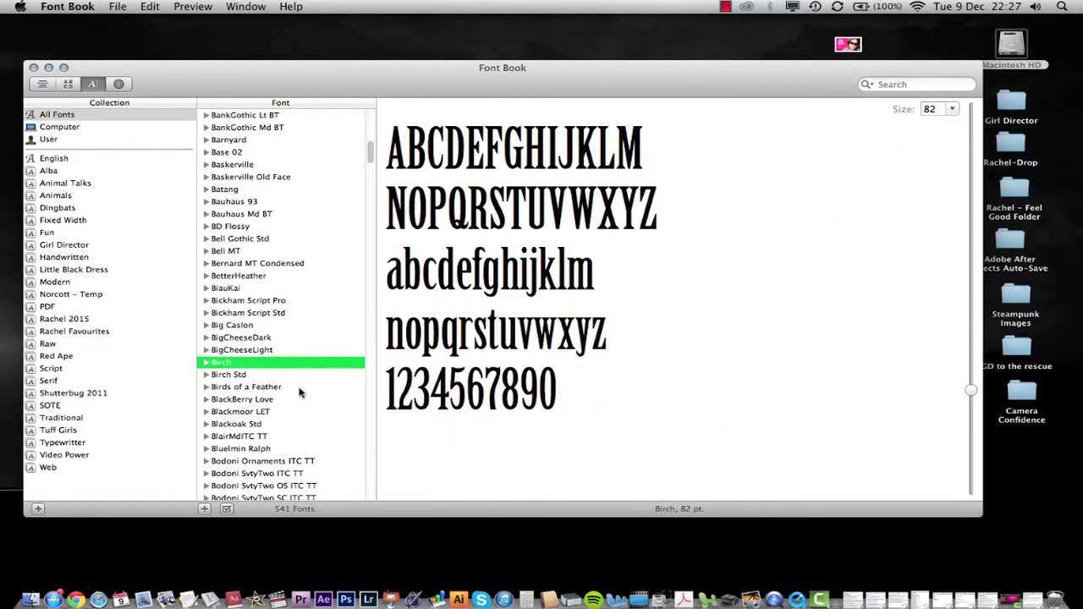
pyautogui.click(299, 386)
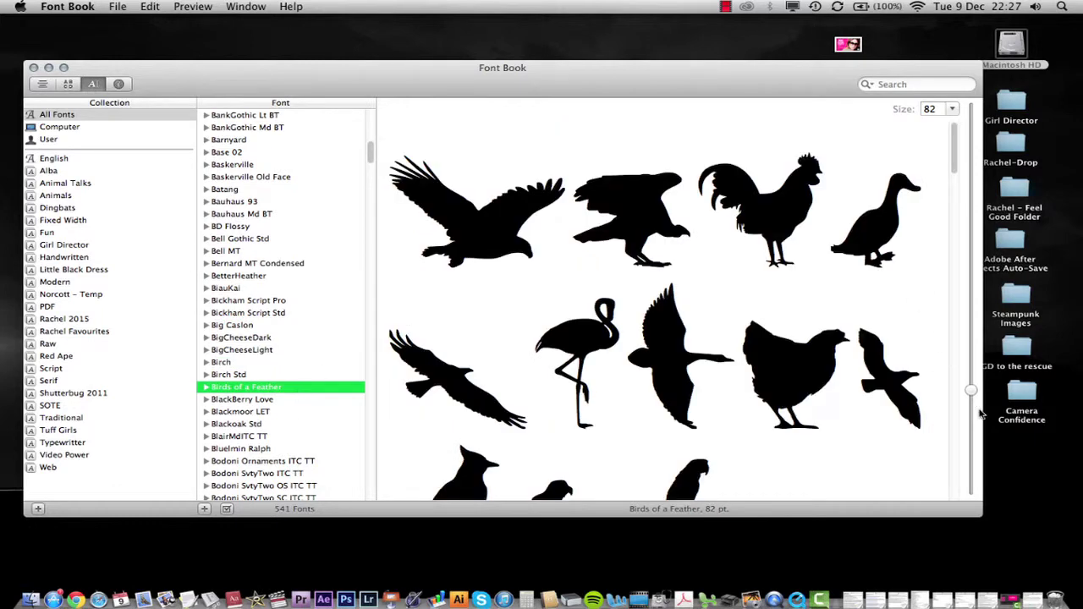
# Enlarge the Birds of a Feather preview to size 87 and look through its bird silhouettes.
pyautogui.moveTo(972, 392); pyautogui.dragTo(971, 388)
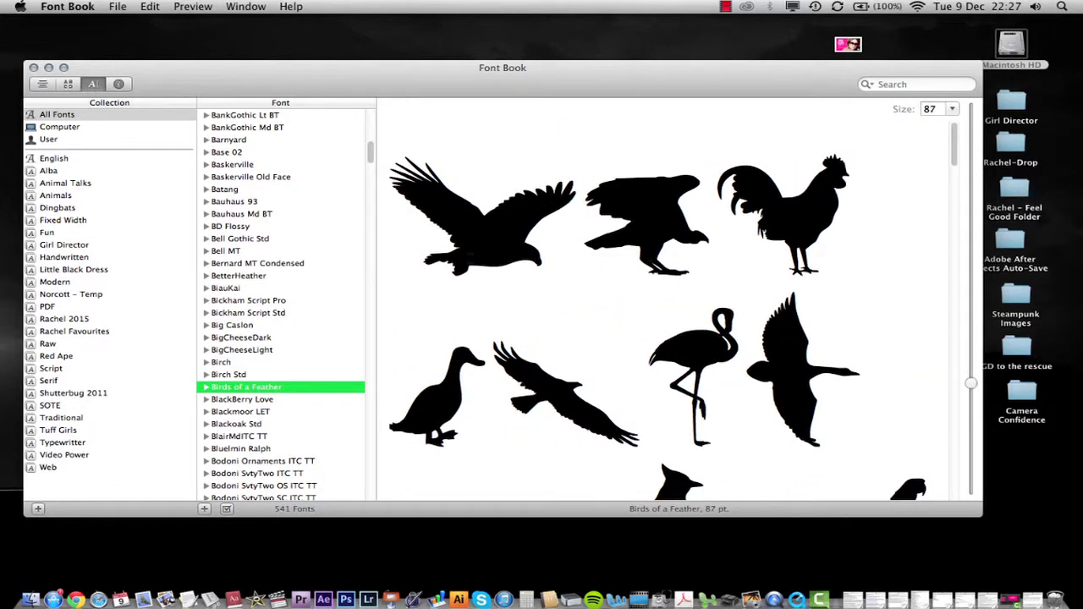
pyautogui.scroll(-10, 749, 380)
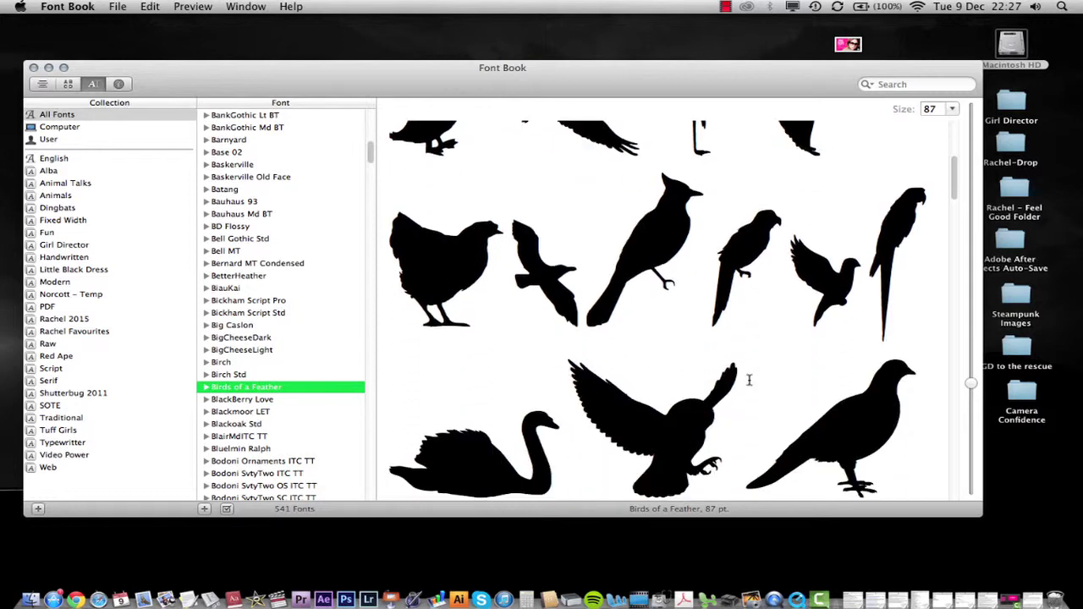
pyautogui.scroll(-6, 749, 380)
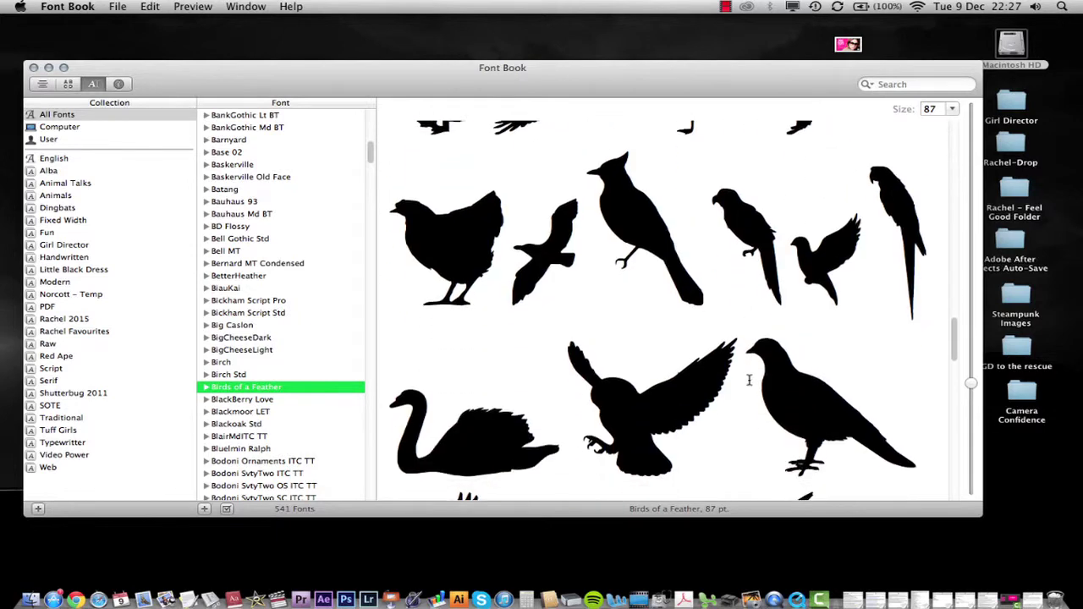
# Look further down the All Fonts list past the fonts starting with K and L, and close the Font Book window.
pyautogui.scroll(-15, 290, 470)
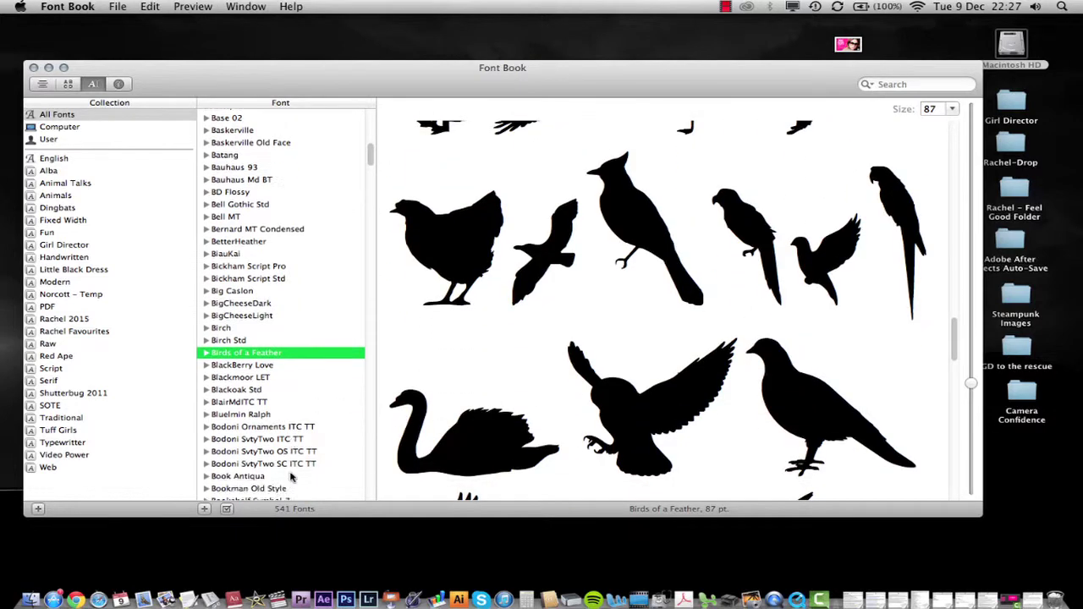
pyautogui.scroll(-10, 290, 478)
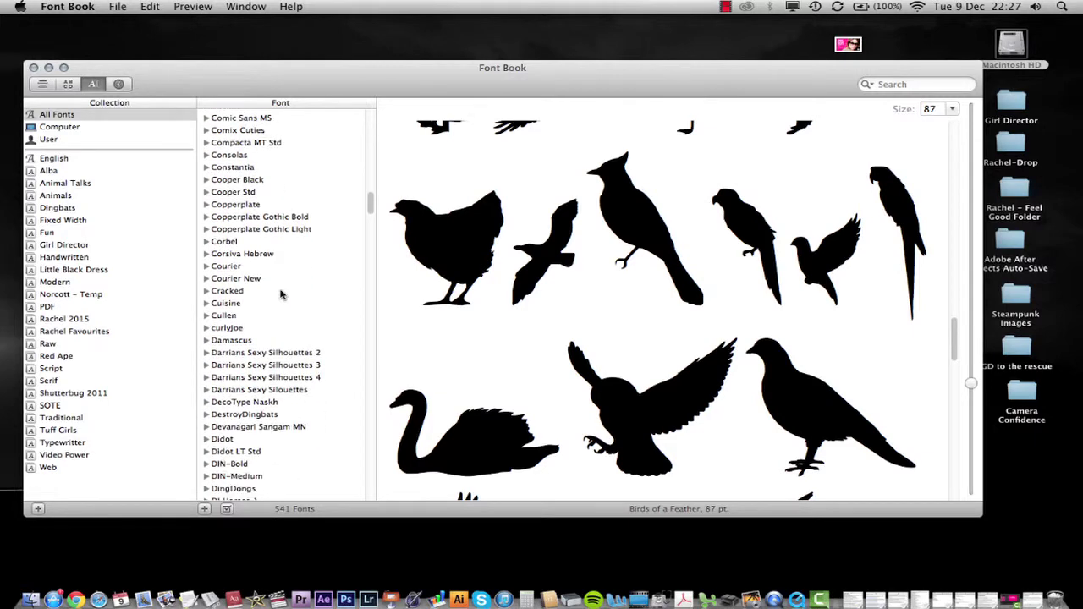
pyautogui.scroll(-20, 281, 412)
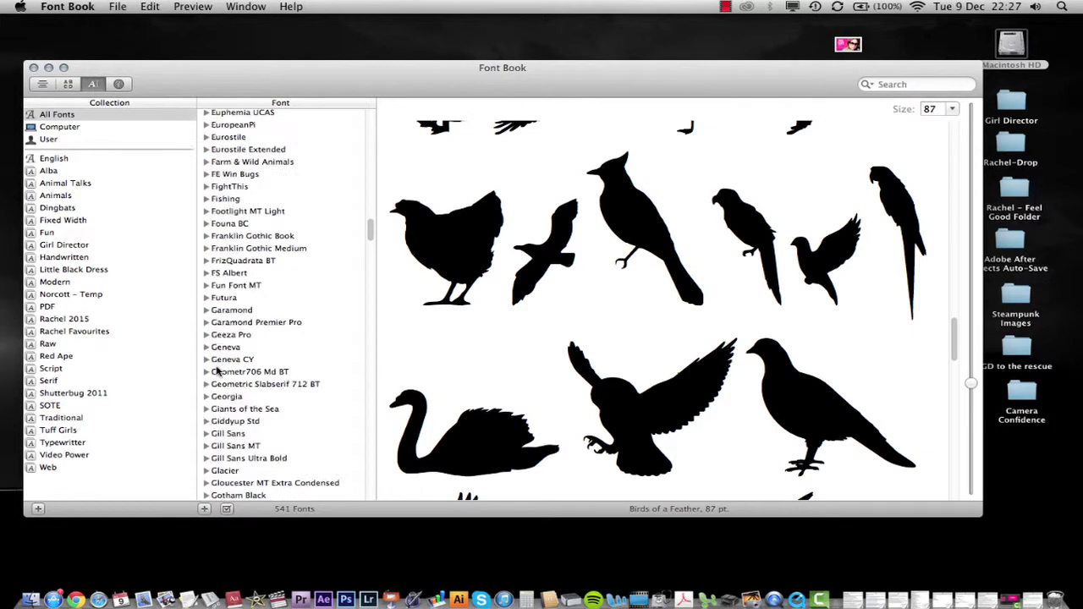
pyautogui.scroll(-20, 217, 371)
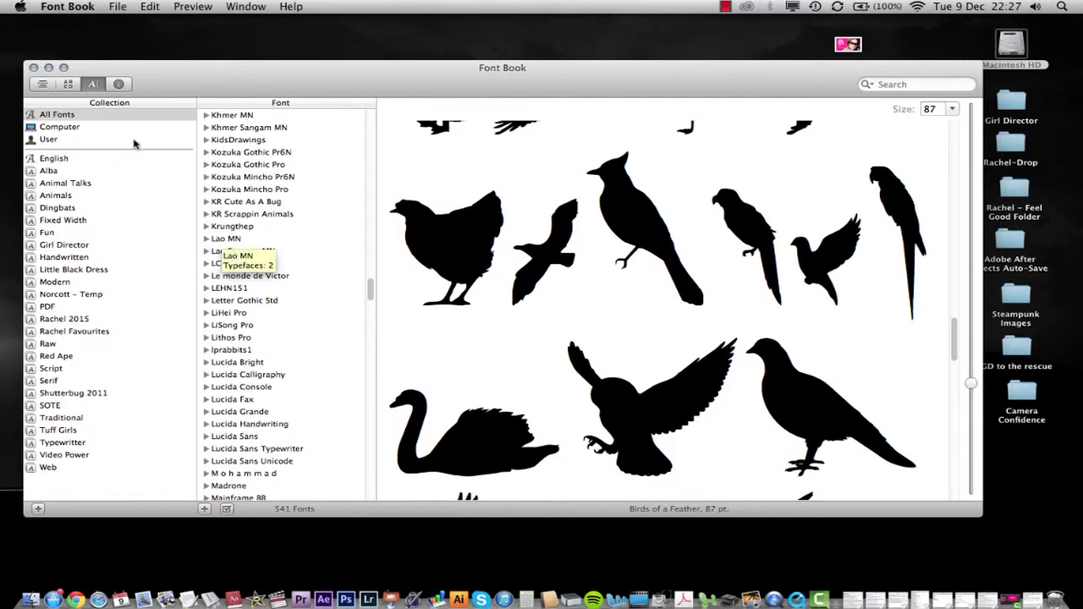
pyautogui.click(33, 68)
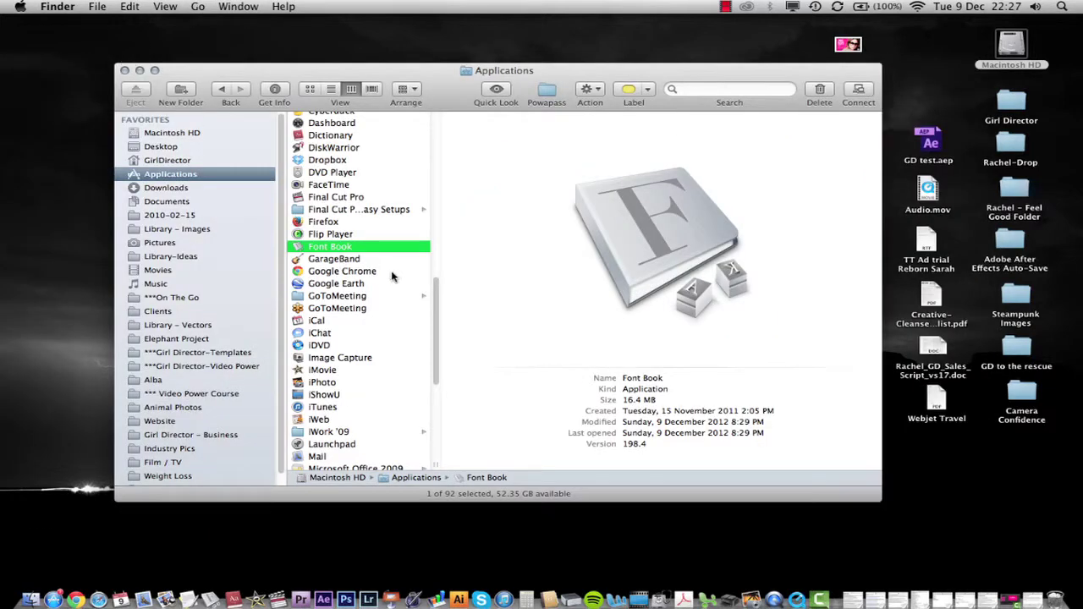
# Switch to Safari, move its Top Sites window to the upper part of the desktop and enlarge it to nearly fill the screen.
pyautogui.click(97, 603)
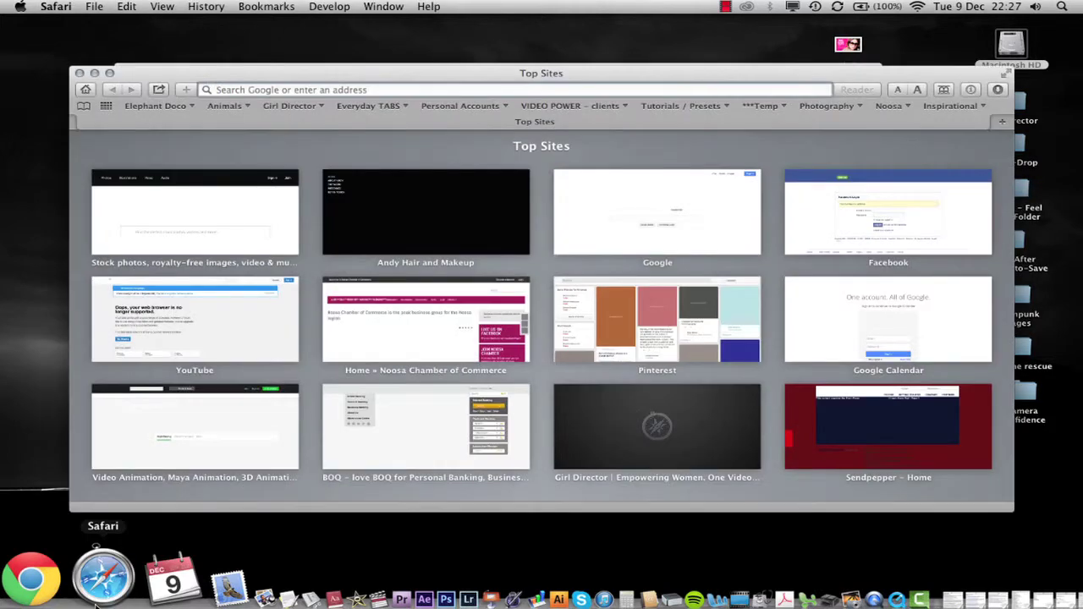
pyautogui.moveTo(636, 74); pyautogui.dragTo(563, 30)
pyautogui.moveTo(941, 470); pyautogui.dragTo(1039, 549)
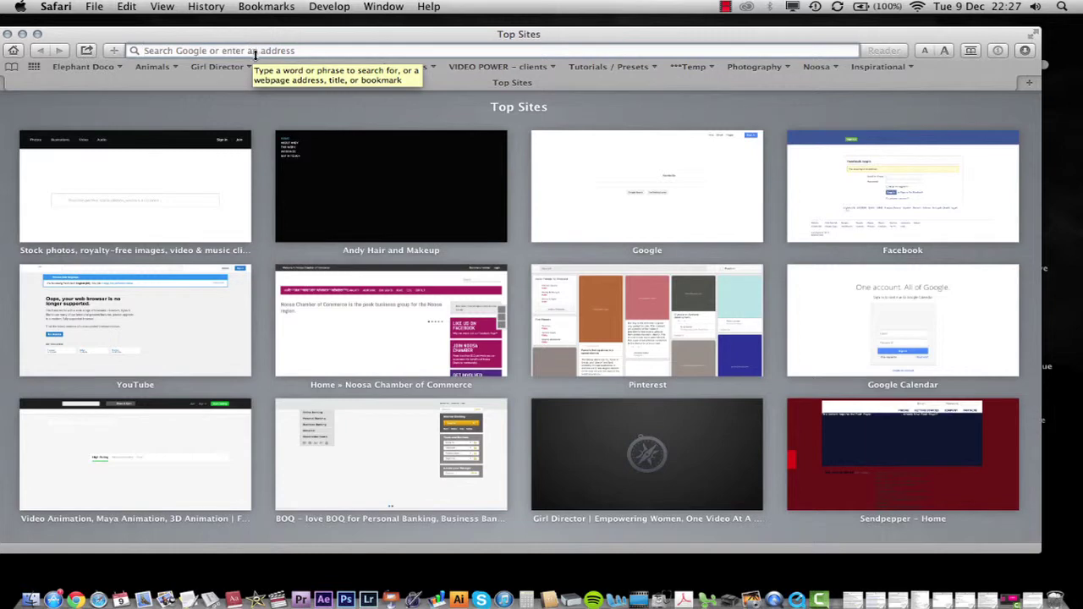
pyautogui.moveTo(201, 39); pyautogui.dragTo(213, 37)
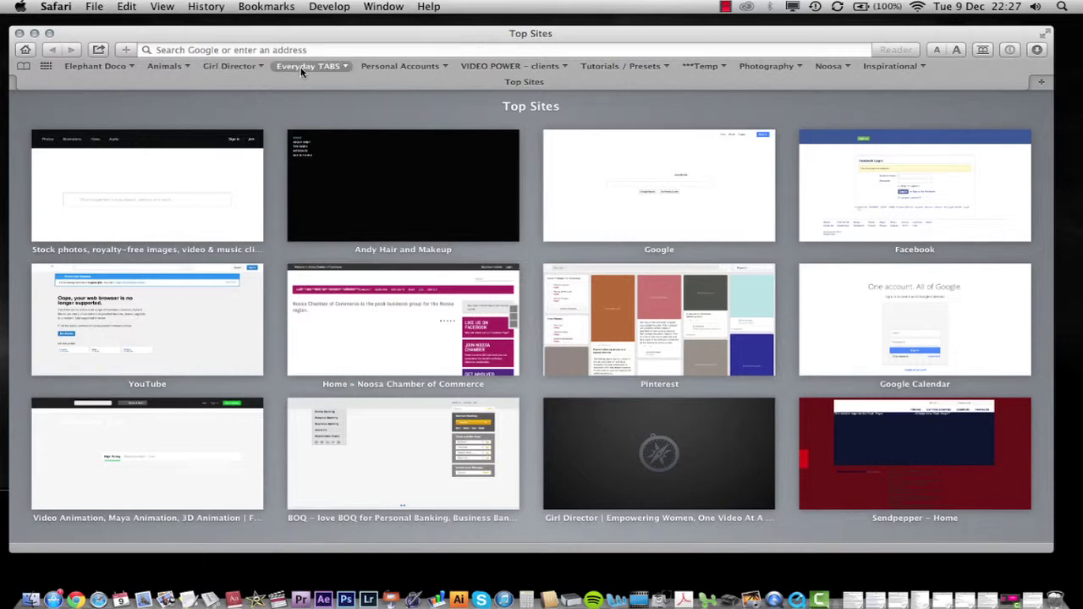
# Look at the bookmarks stored in the Everyday TABS folder and close its list again.
pyautogui.click(336, 71)
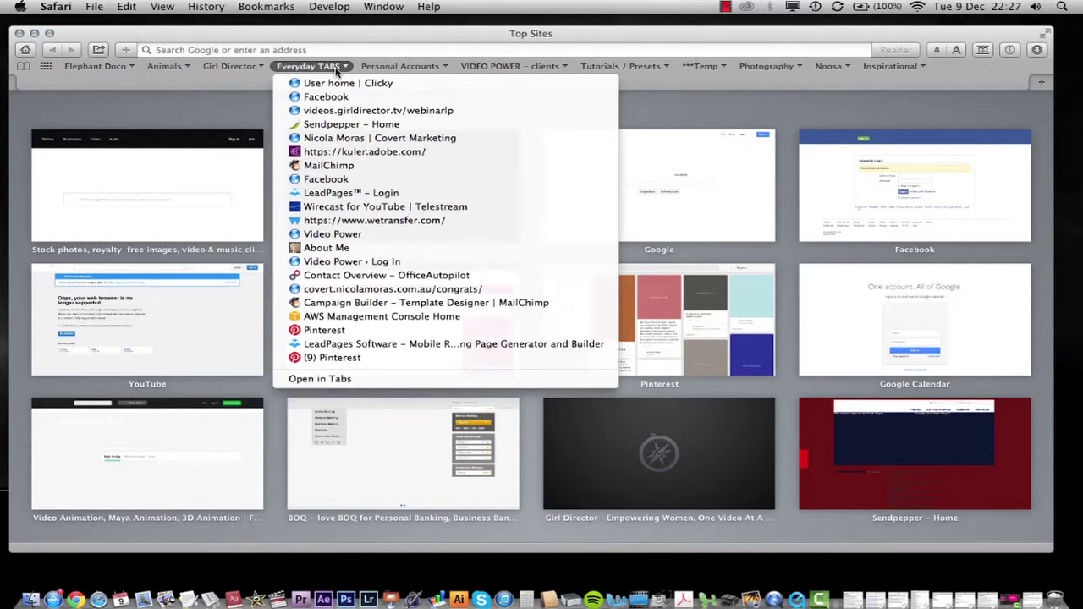
pyautogui.click(381, 24)
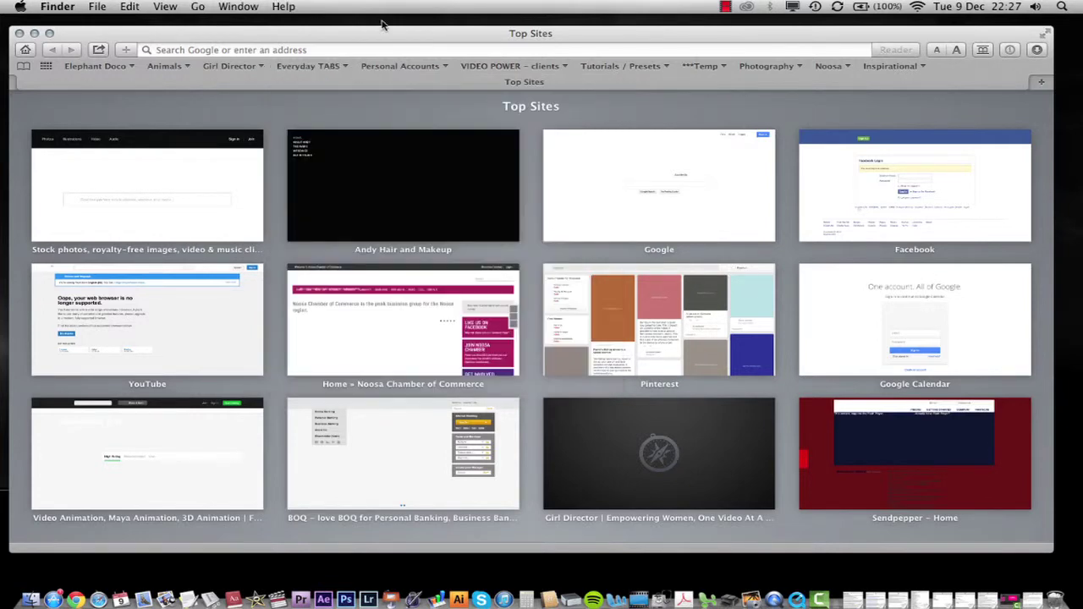
pyautogui.click(331, 66)
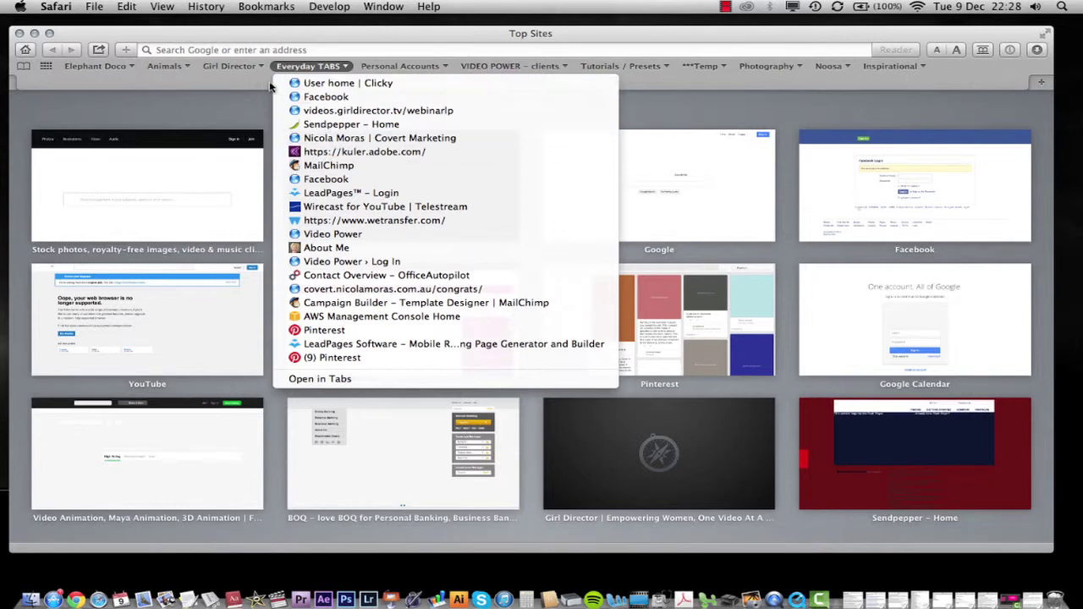
pyautogui.click(343, 47)
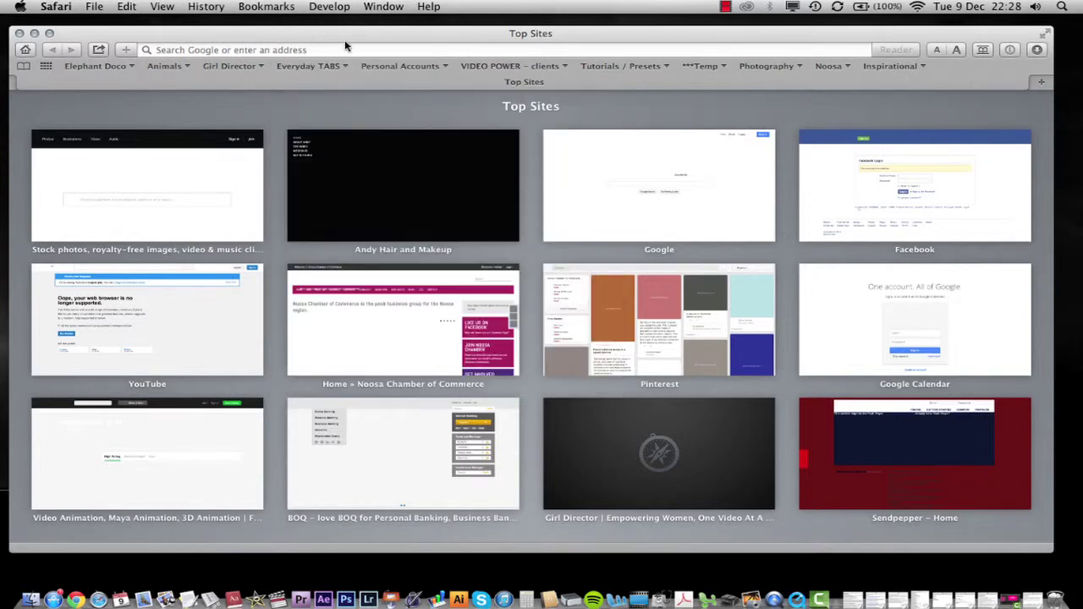
# Look at the contents of the Tutorials / Presets, Photography and Girl Director bookmark folders.
pyautogui.click(624, 71)
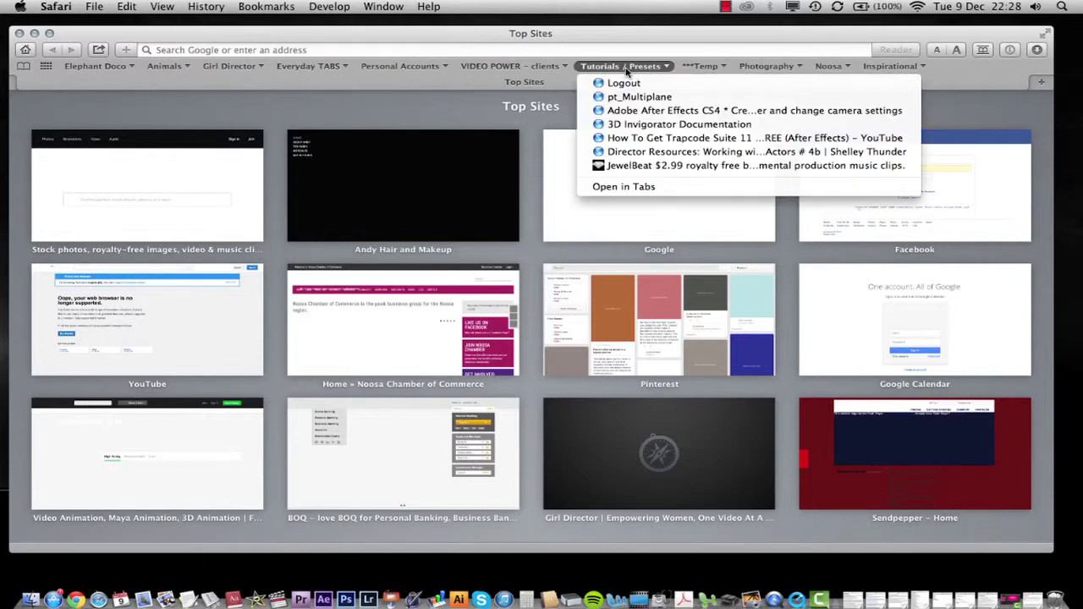
pyautogui.click(626, 68)
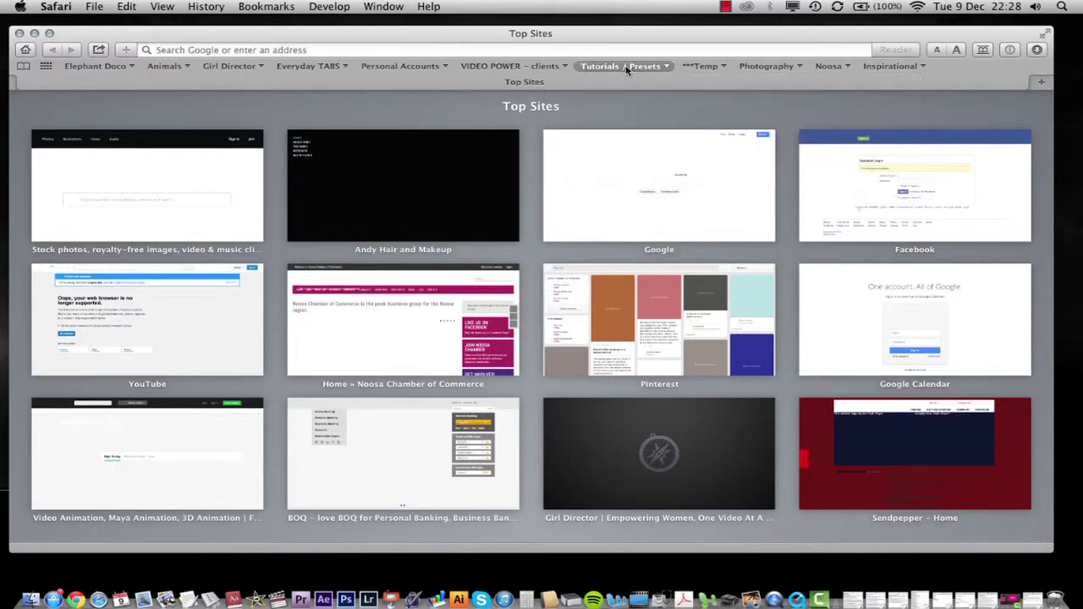
pyautogui.click(787, 68)
pyautogui.click(789, 70)
pyautogui.click(234, 69)
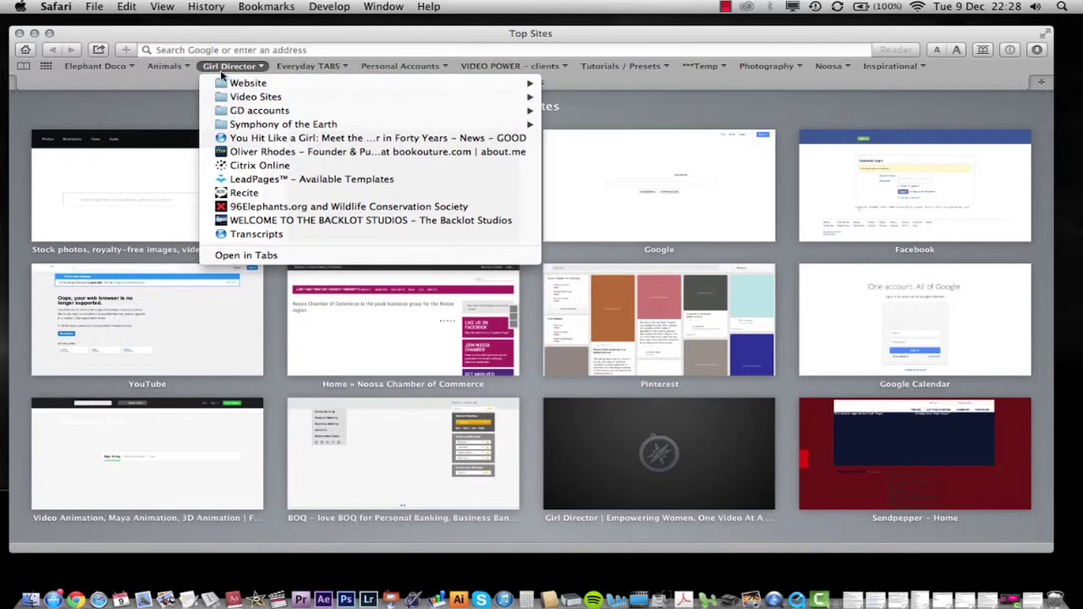
pyautogui.click(232, 68)
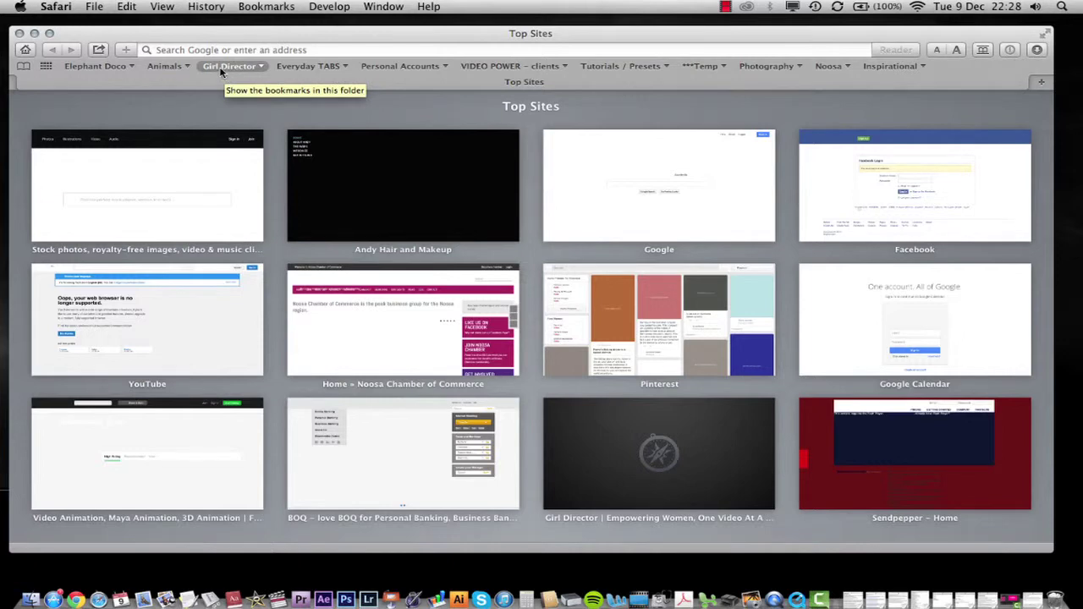
# Show the bookmarks sidebar and expand its Favorites Bar folder.
pyautogui.click(22, 66)
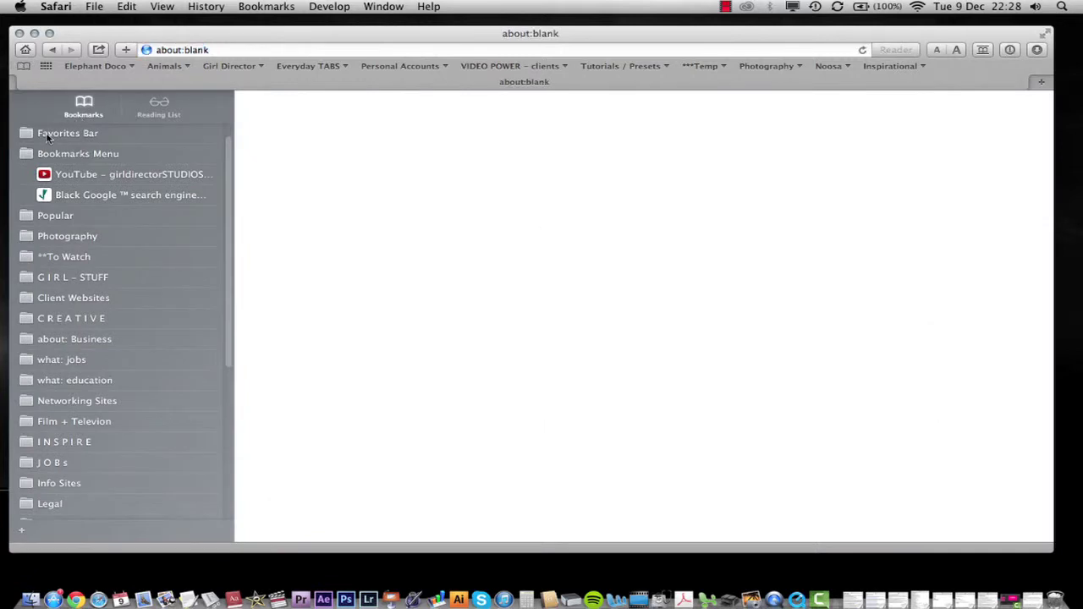
pyautogui.click(48, 137)
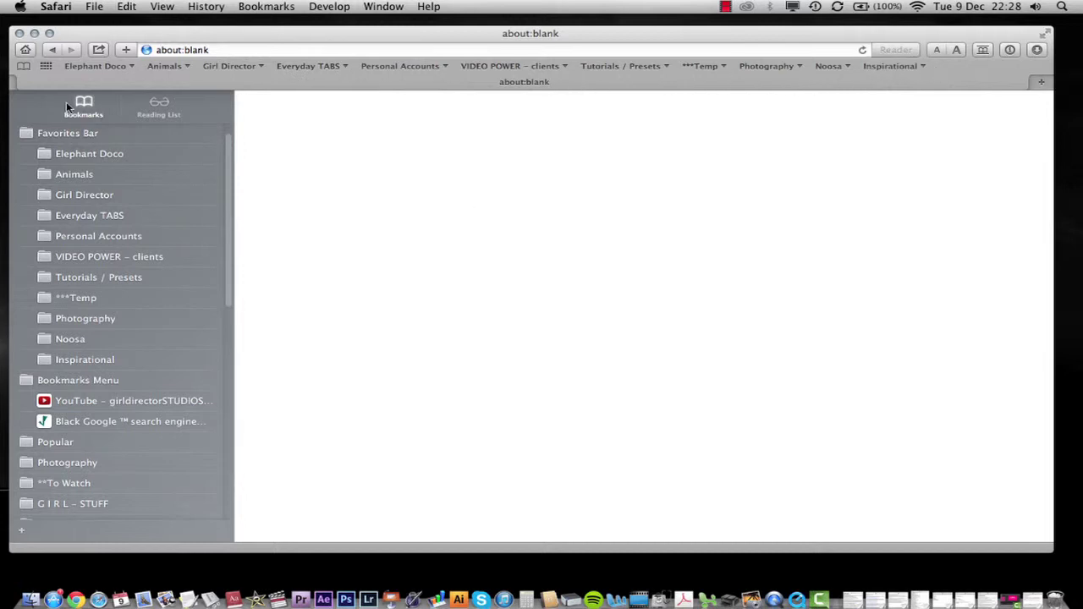
pyautogui.click(76, 138)
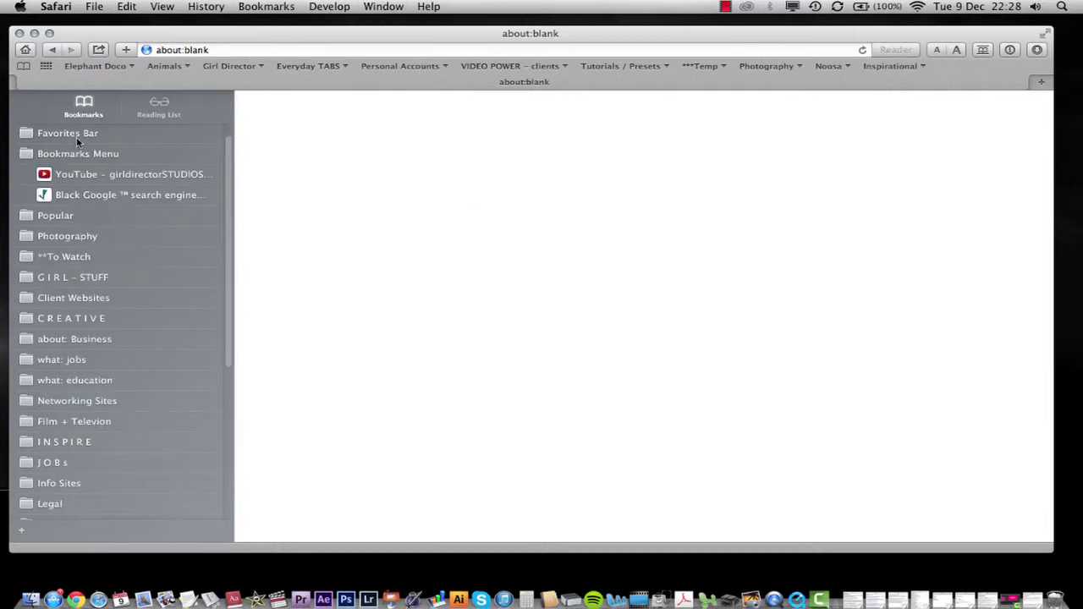
pyautogui.click(65, 139)
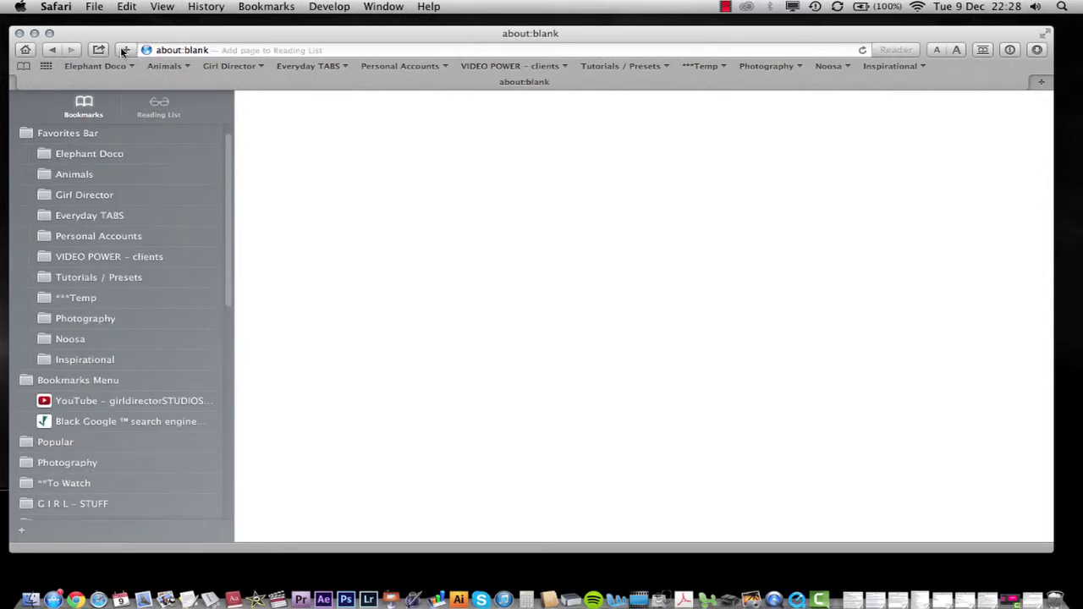
# Expand the Elephant Doco folder, widen the bookmarks sidebar and look through the folder's bookmarks.
pyautogui.click(90, 159)
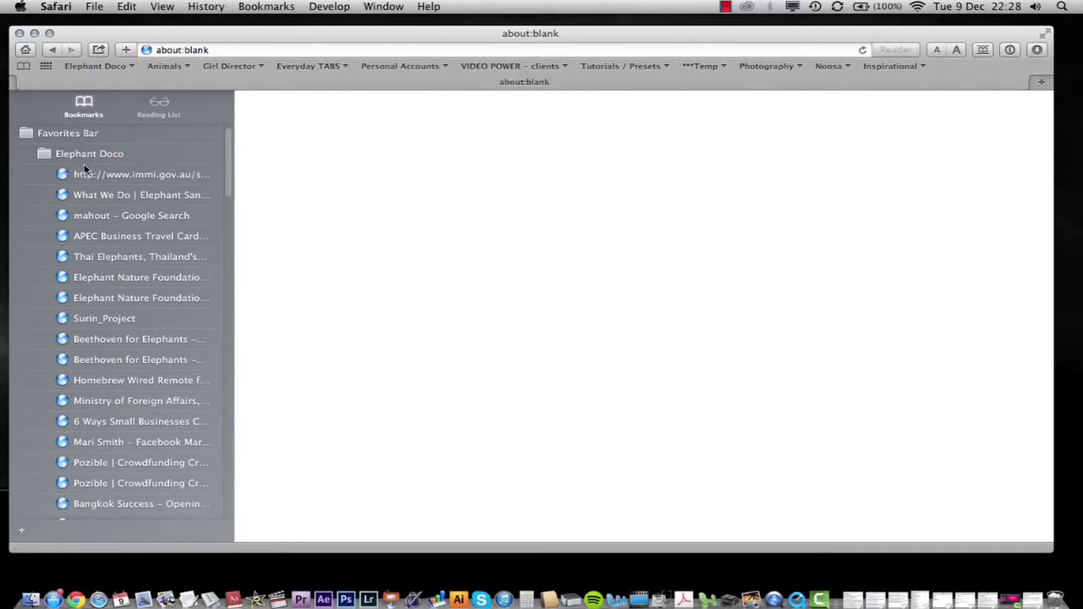
pyautogui.scroll(-5, 211, 332)
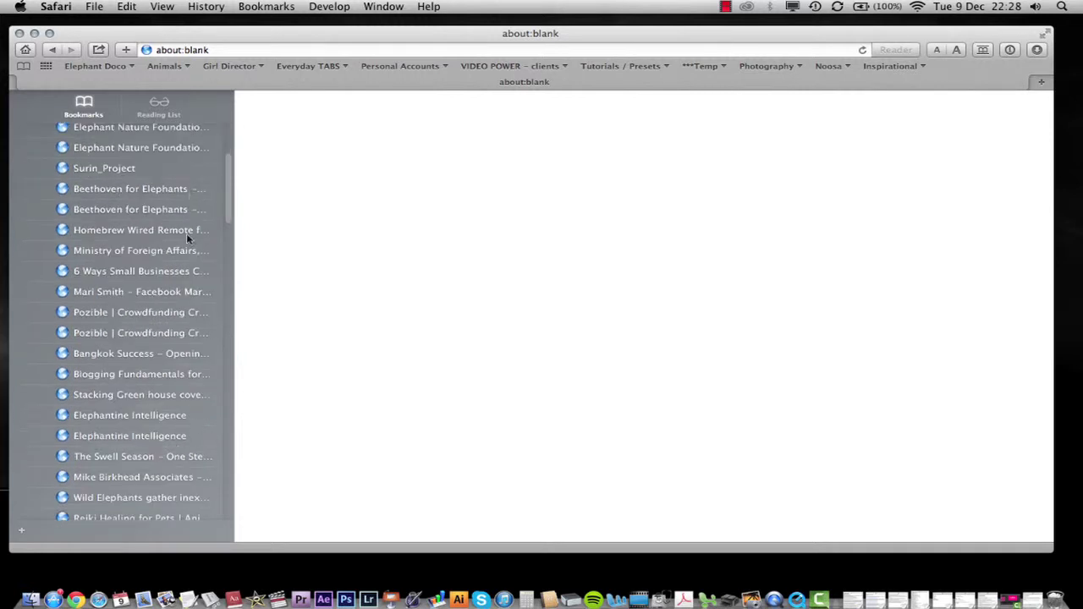
pyautogui.moveTo(220, 175); pyautogui.dragTo(295, 269)
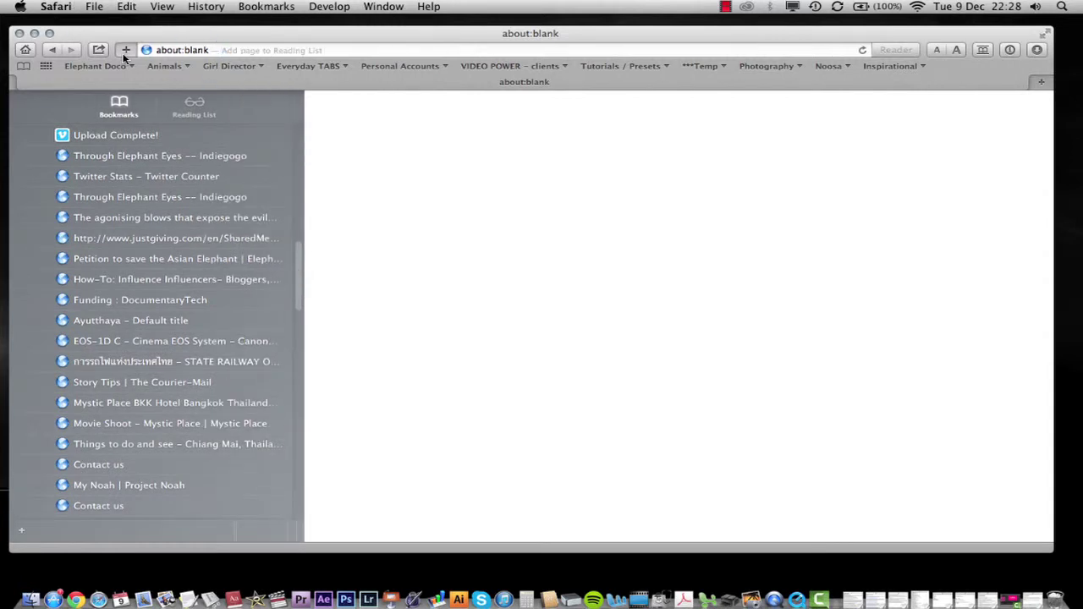
pyautogui.scroll(-5, 198, 213)
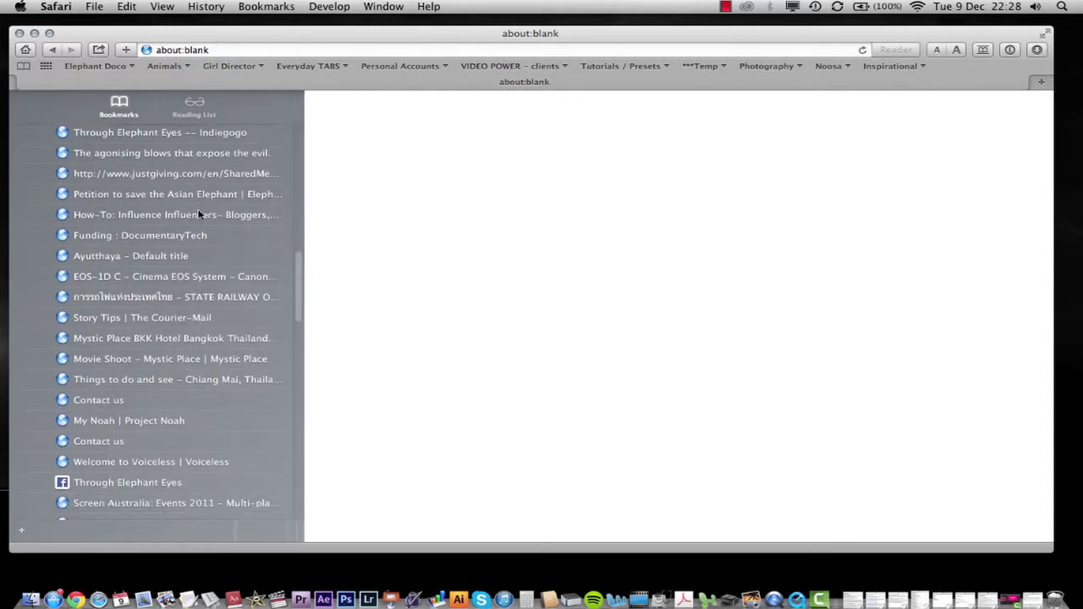
pyautogui.scroll(-6, 198, 215)
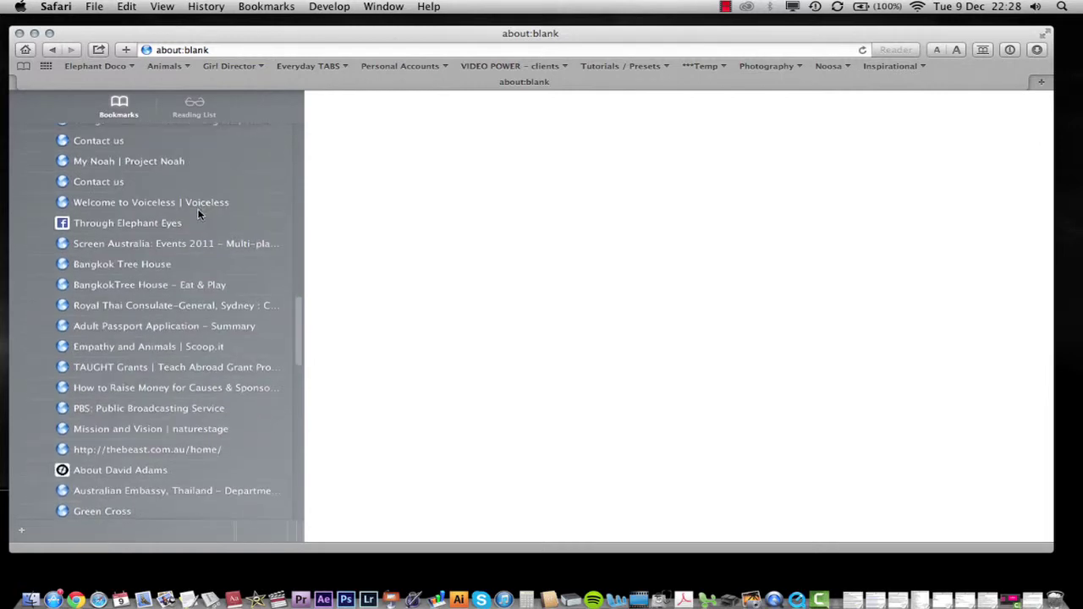
pyautogui.scroll(-3, 198, 214)
pyautogui.scroll(15, 198, 213)
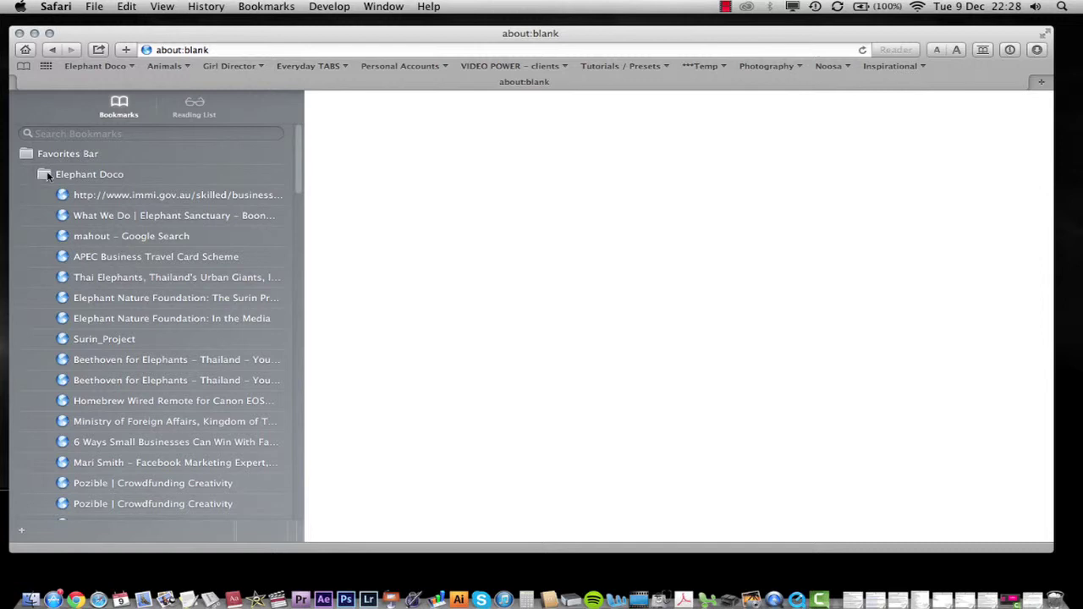
# Open the bookmark "Elephant Nature Foundation: In the Media" from the Elephant Doco folder.
pyautogui.click(31, 154)
pyautogui.click(73, 157)
pyautogui.click(143, 319)
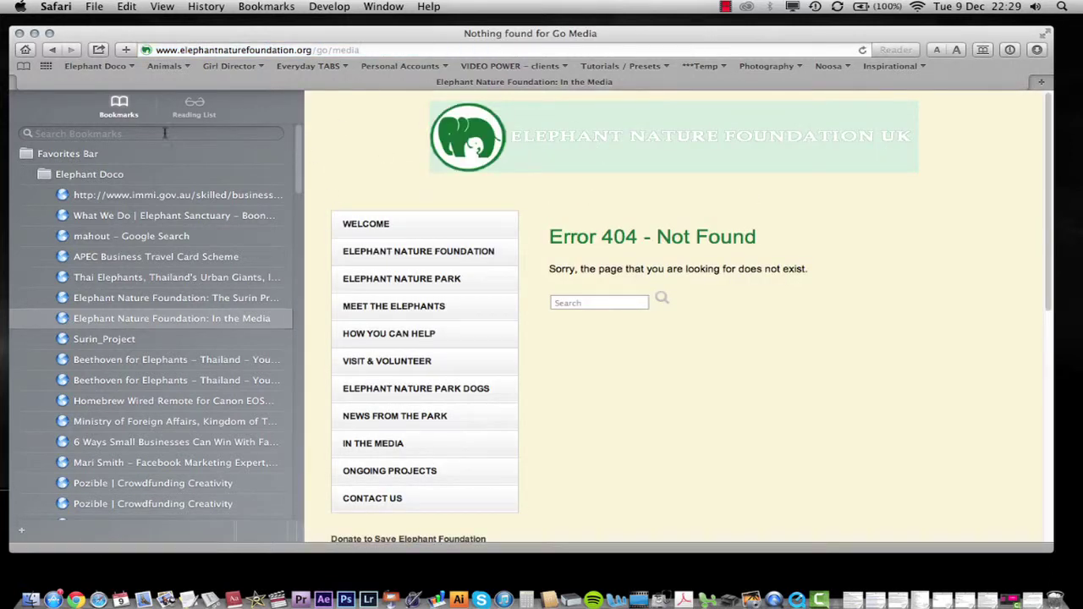
# Return to the Google home page and hide the bookmarks sidebar.
pyautogui.click(26, 50)
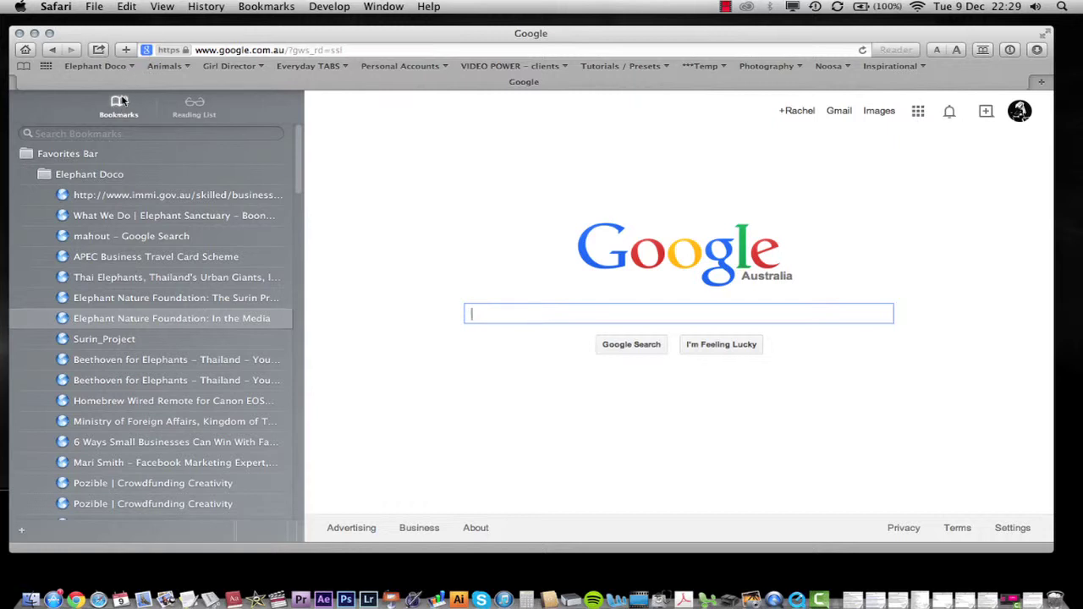
pyautogui.click(24, 66)
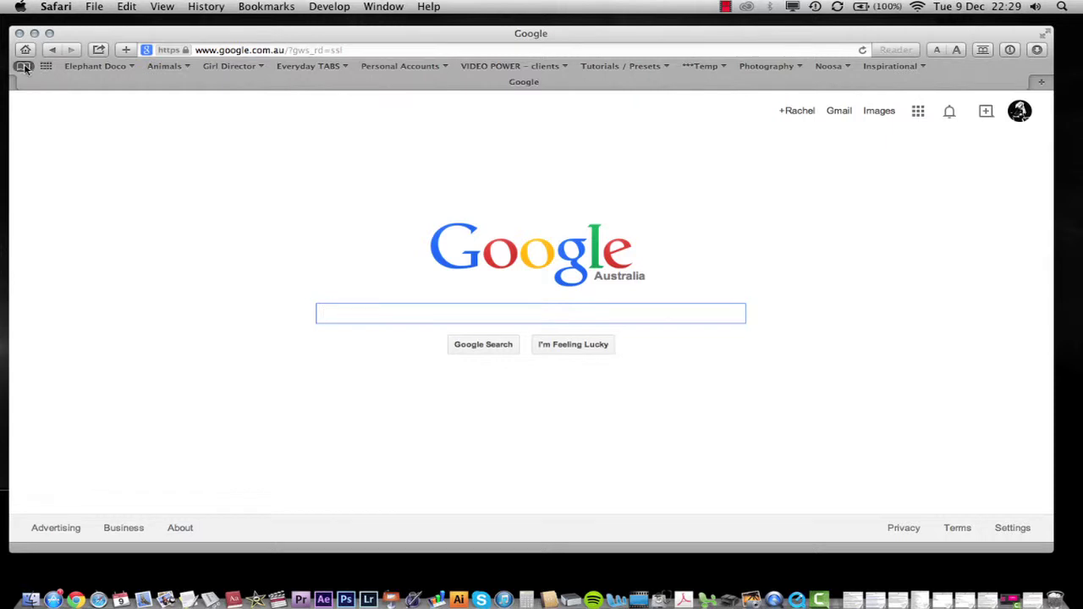
pyautogui.click(24, 67)
pyautogui.click(25, 68)
pyautogui.click(24, 50)
# Look at Safari's recent downloads, and show the Downloads folder in Finder beside the browser window.
pyautogui.click(1038, 51)
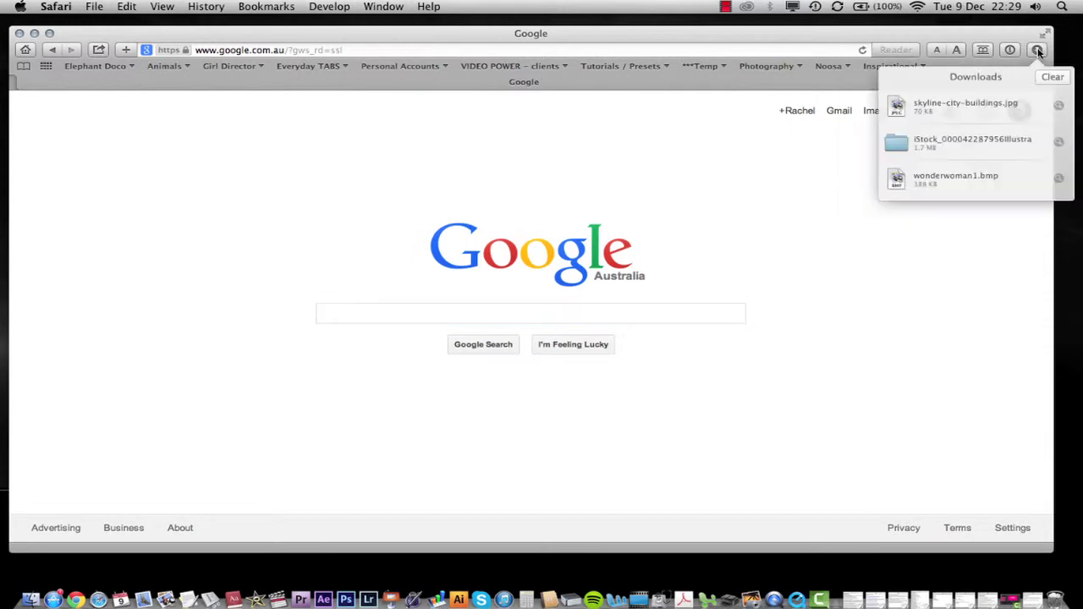
pyautogui.click(1038, 51)
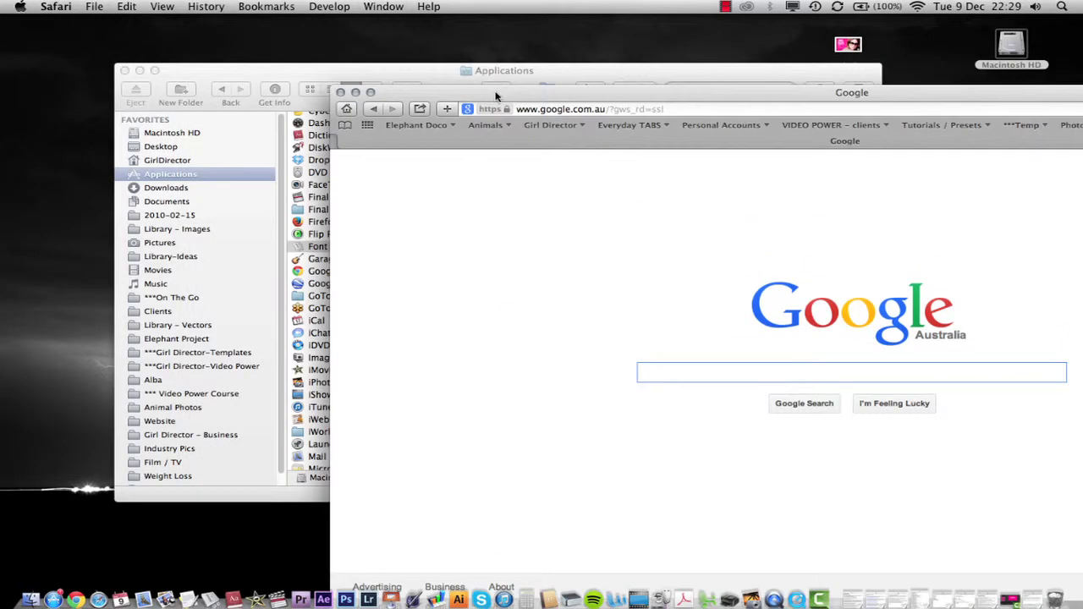
pyautogui.moveTo(479, 93); pyautogui.dragTo(740, 5)
pyautogui.click(454, 283)
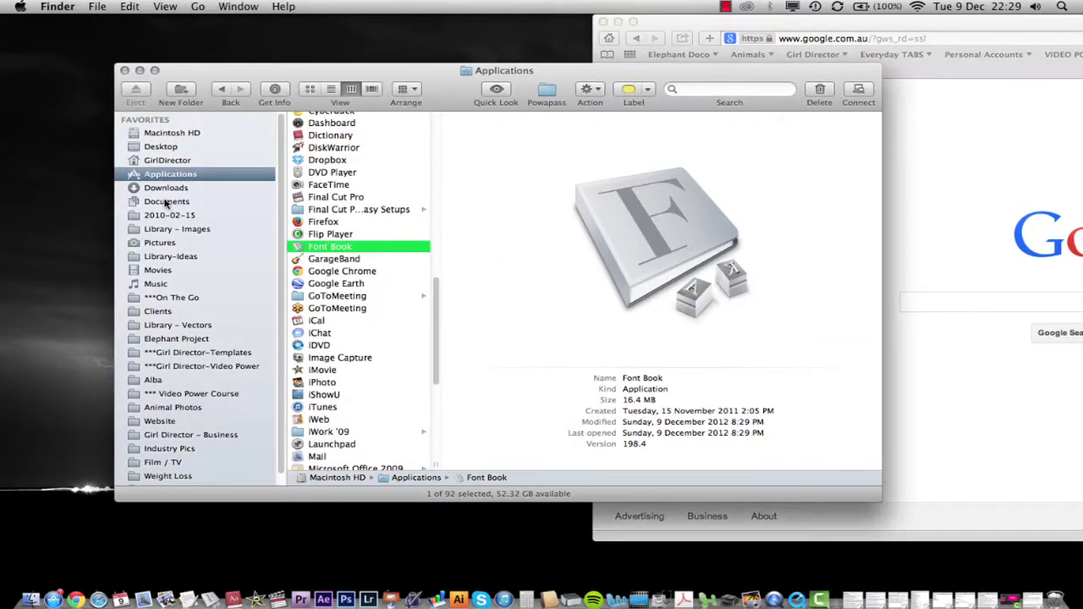
pyautogui.click(165, 187)
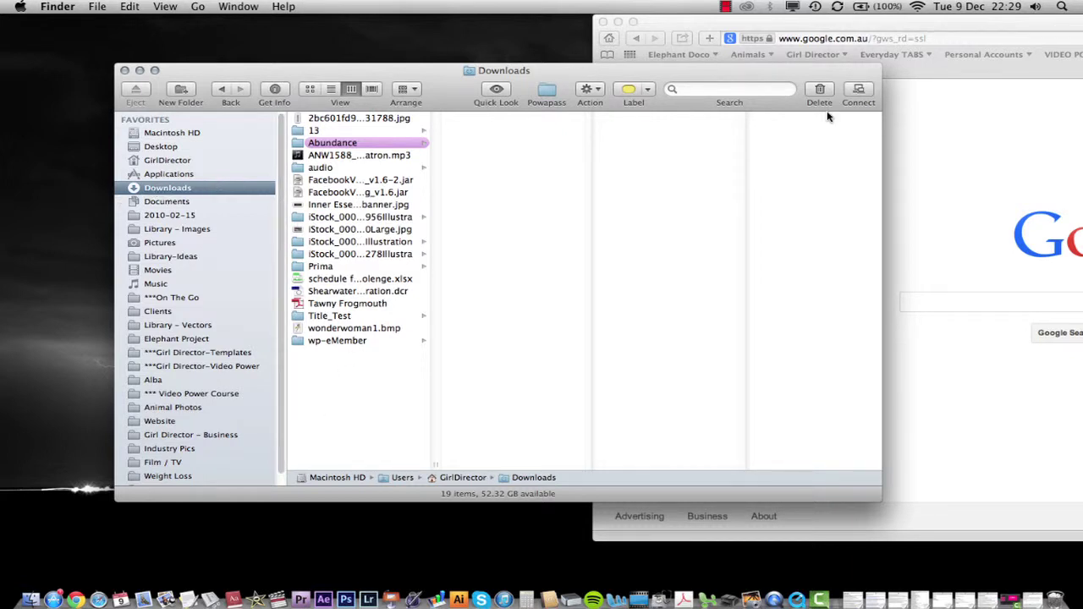
# Bring Safari back into view and reveal the downloaded skyline-city-buildings.jpg in Finder from the recent downloads list.
pyautogui.moveTo(906, 24); pyautogui.dragTo(265, 24)
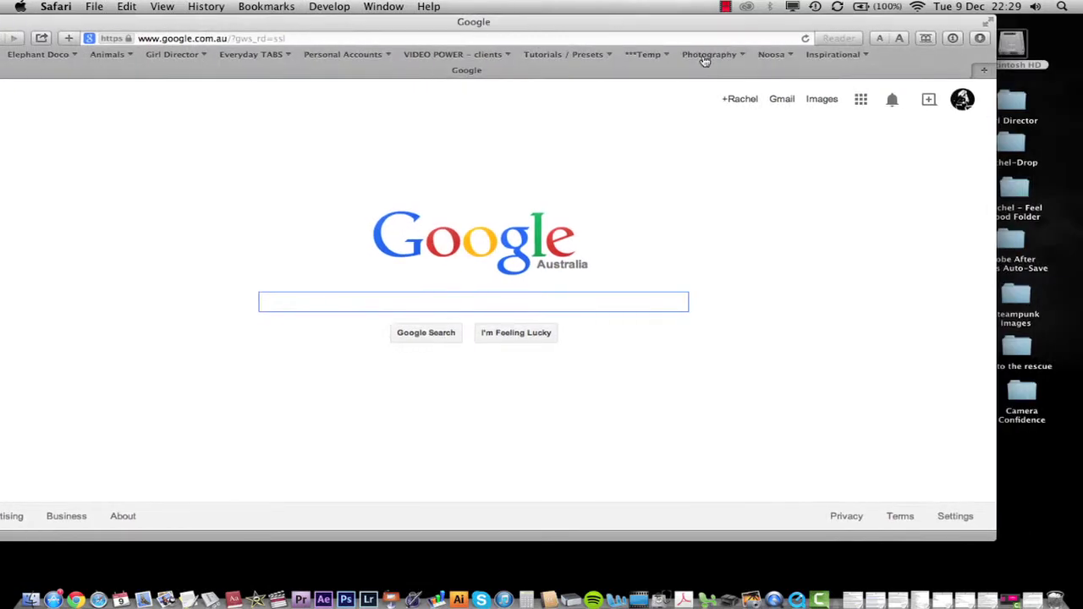
pyautogui.click(980, 41)
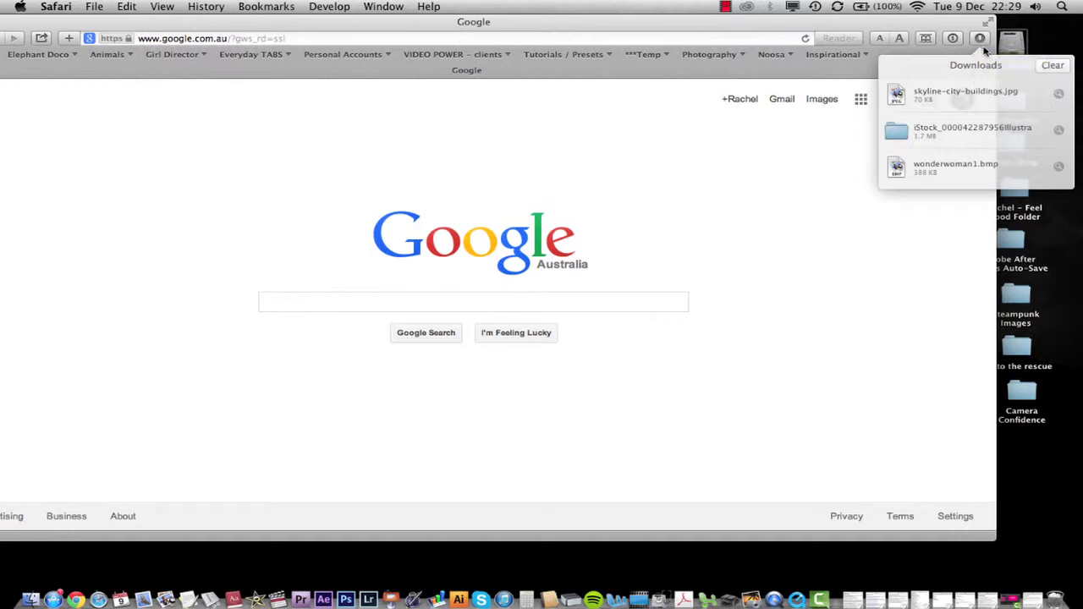
pyautogui.click(1060, 96)
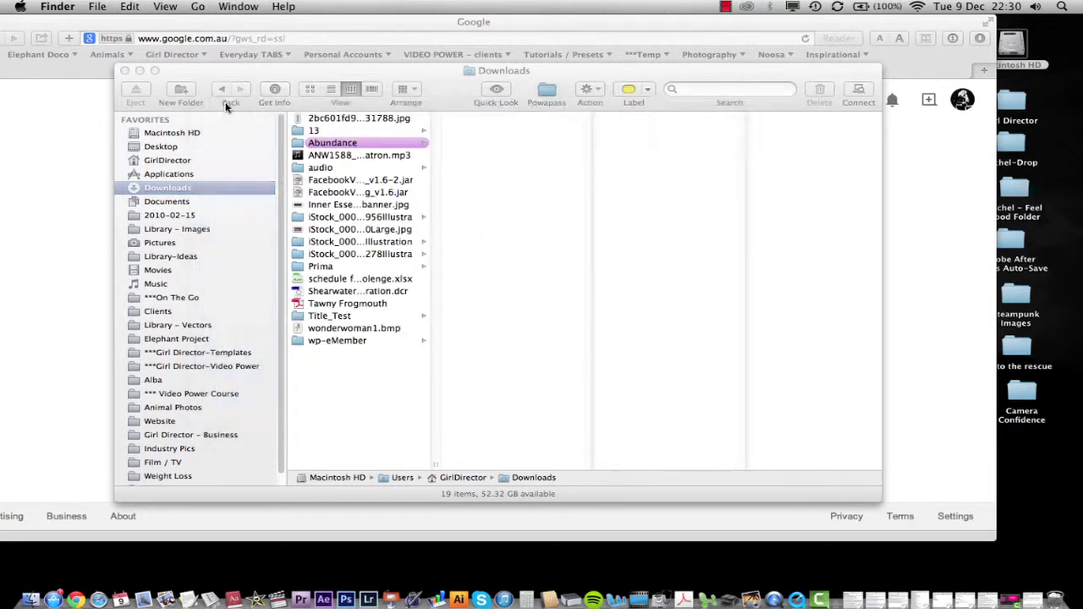
pyautogui.click(226, 104)
pyautogui.click(955, 41)
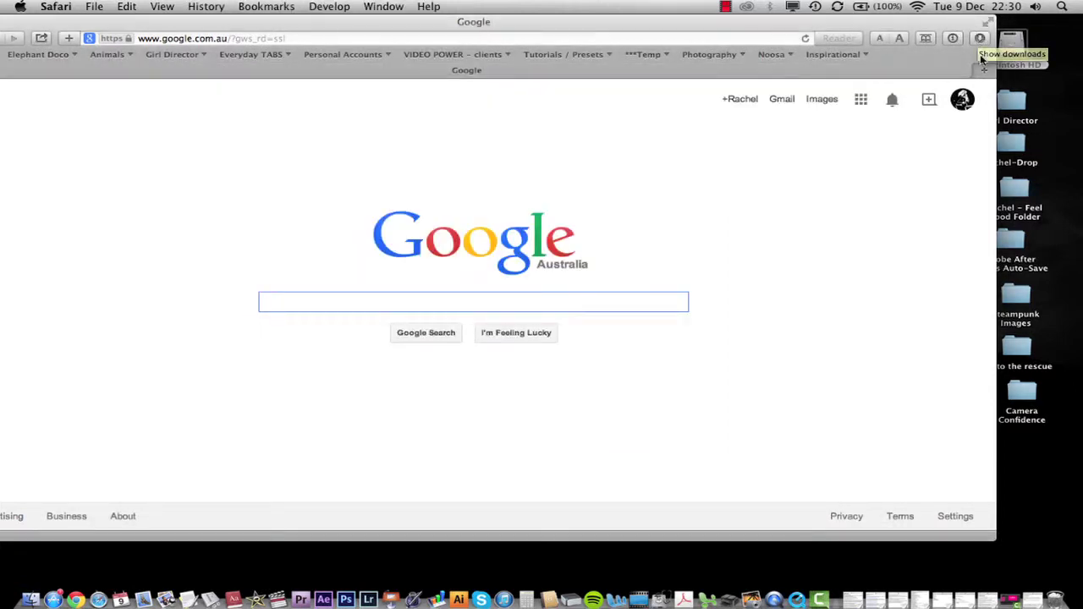
pyautogui.click(980, 40)
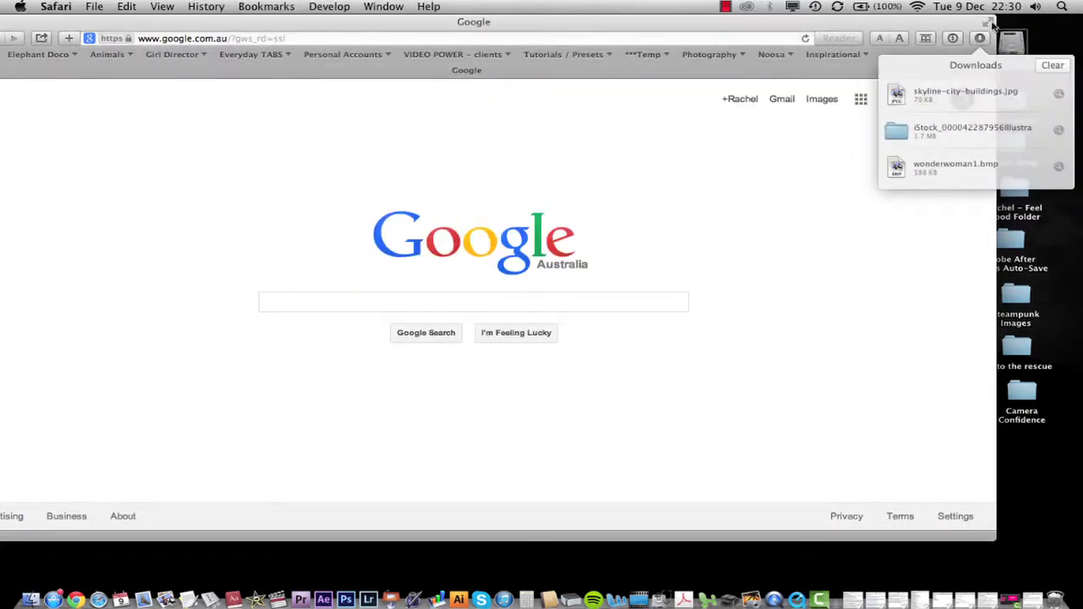
pyautogui.click(1059, 95)
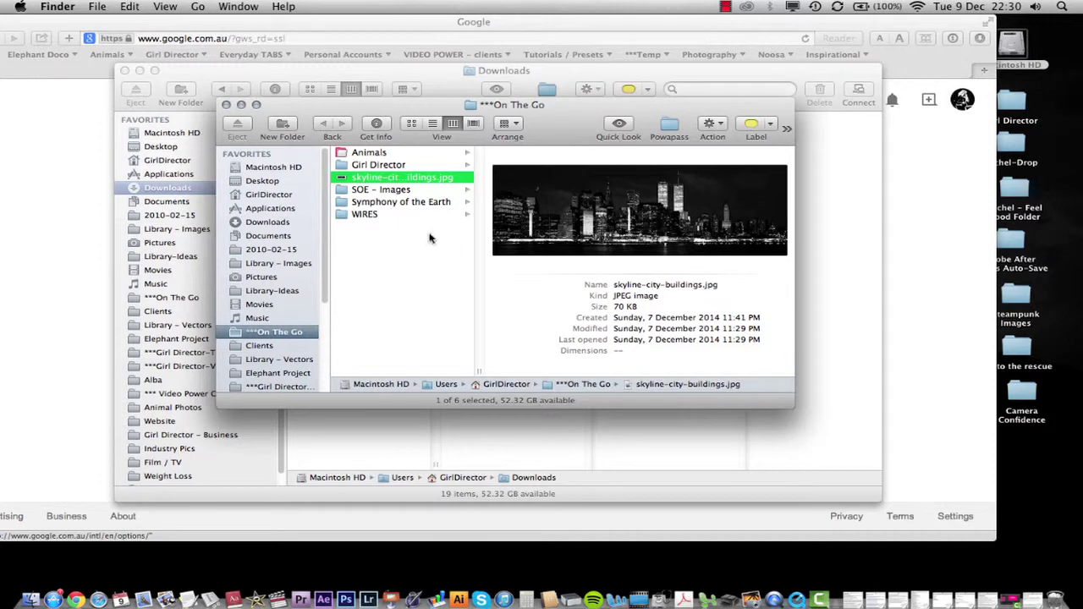
# Close the open Finder and Safari windows and quit Safari.
pyautogui.click(226, 105)
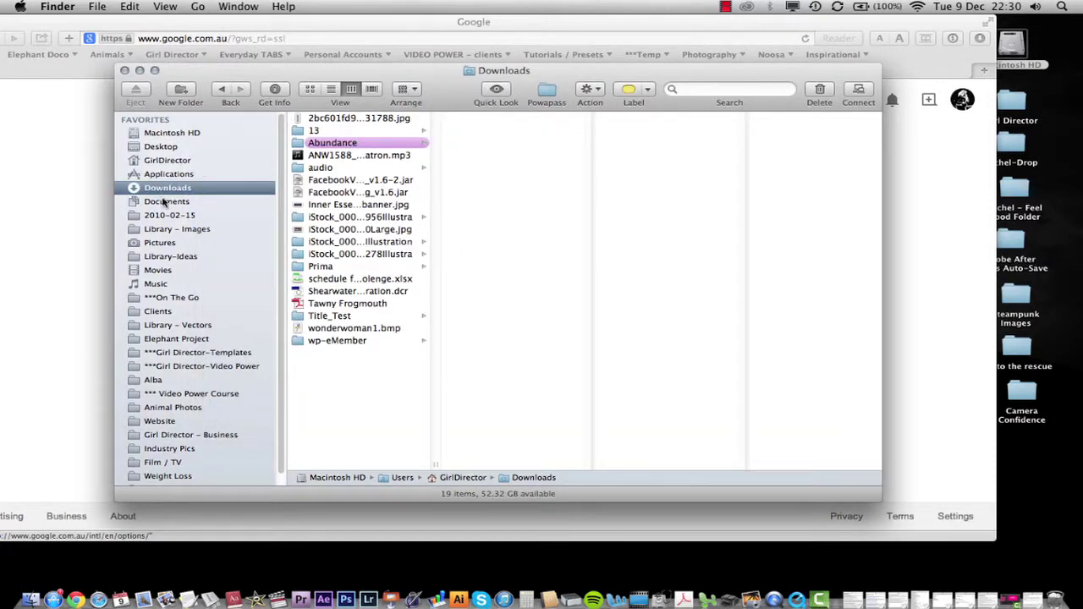
pyautogui.click(125, 72)
pyautogui.moveTo(84, 16); pyautogui.dragTo(252, 52)
pyautogui.click(129, 59)
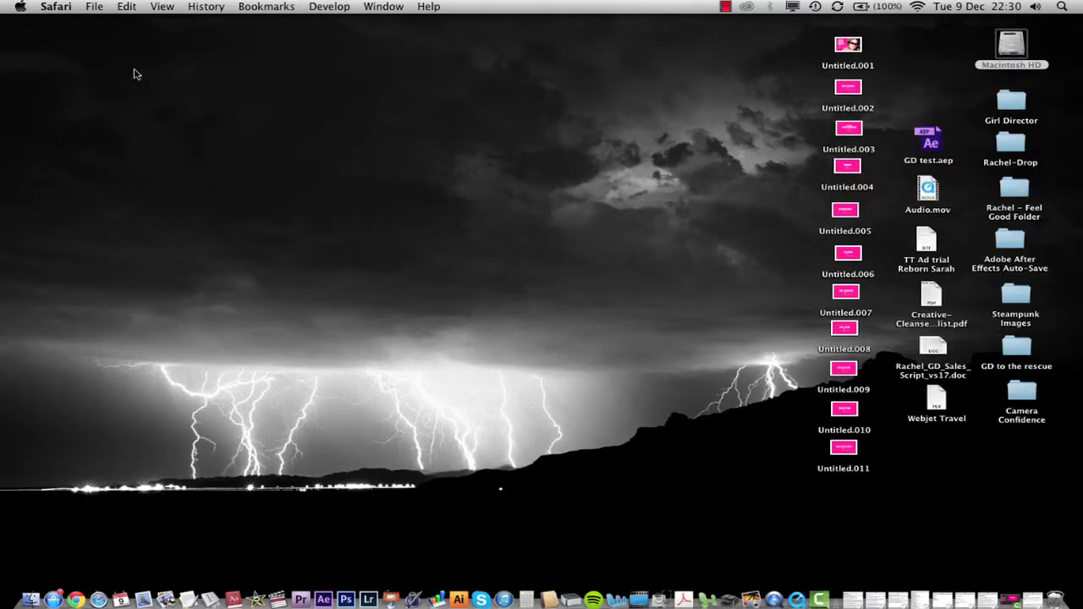
pyautogui.click(136, 73)
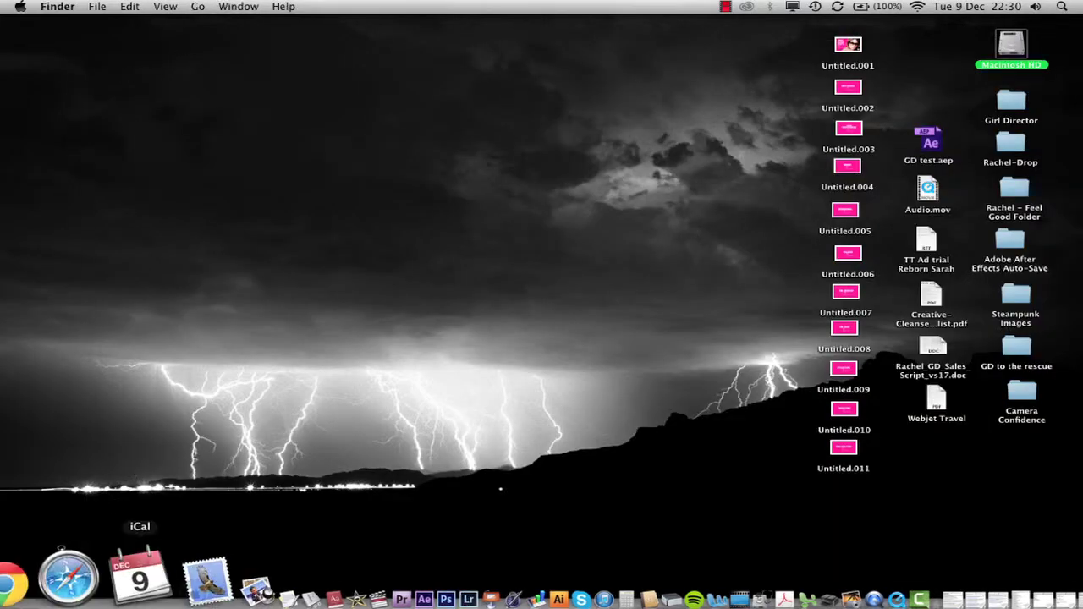
pyautogui.rightClick(101, 604)
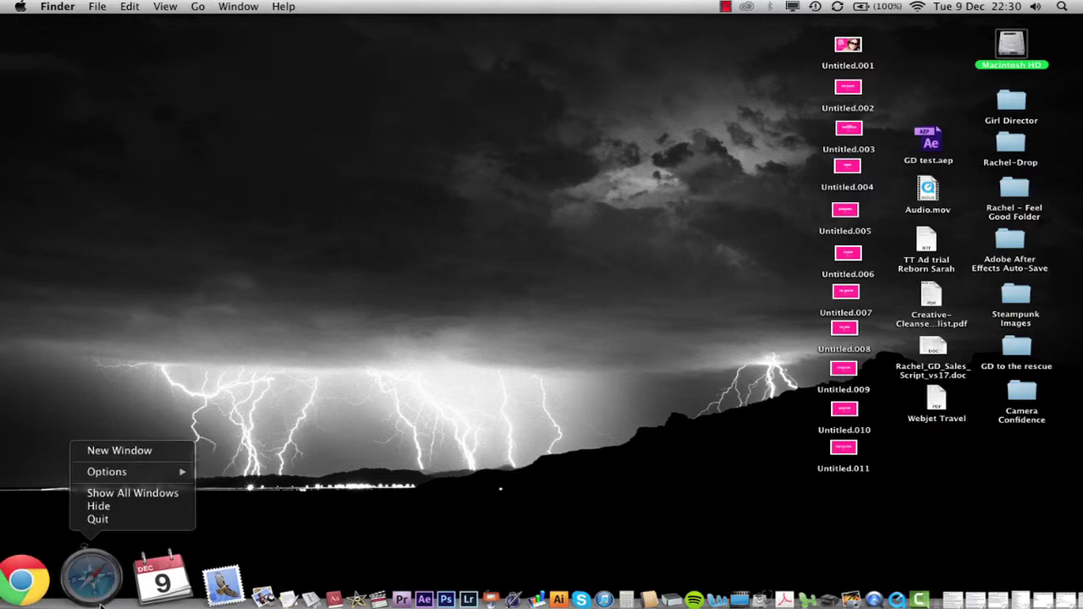
pyautogui.click(140, 520)
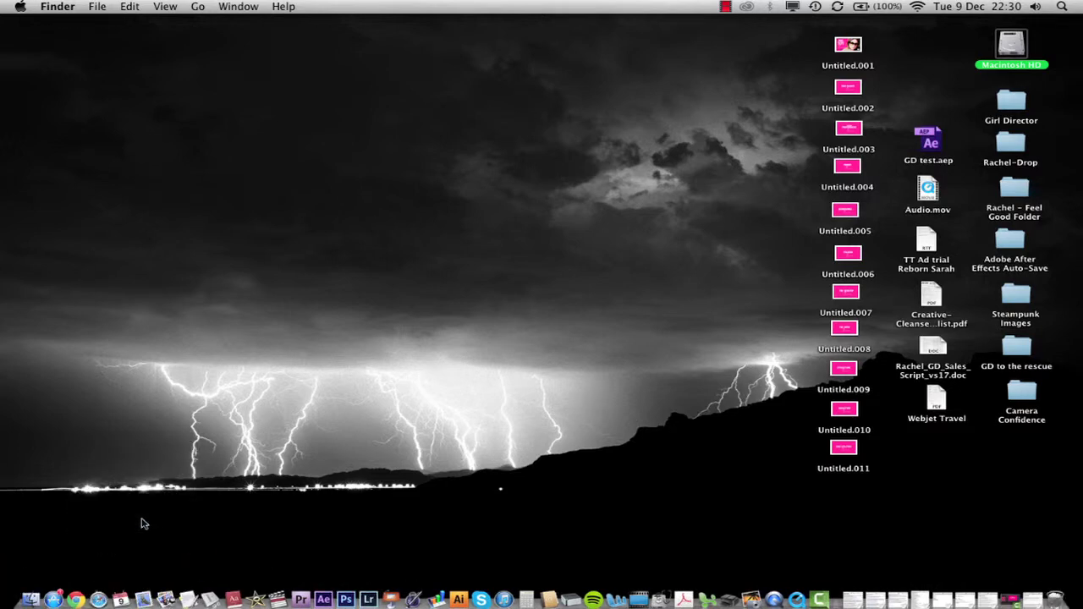
# Open Macintosh HD and launch Disk Utility from the Utilities folder inside Applications.
pyautogui.click(1081, 107)
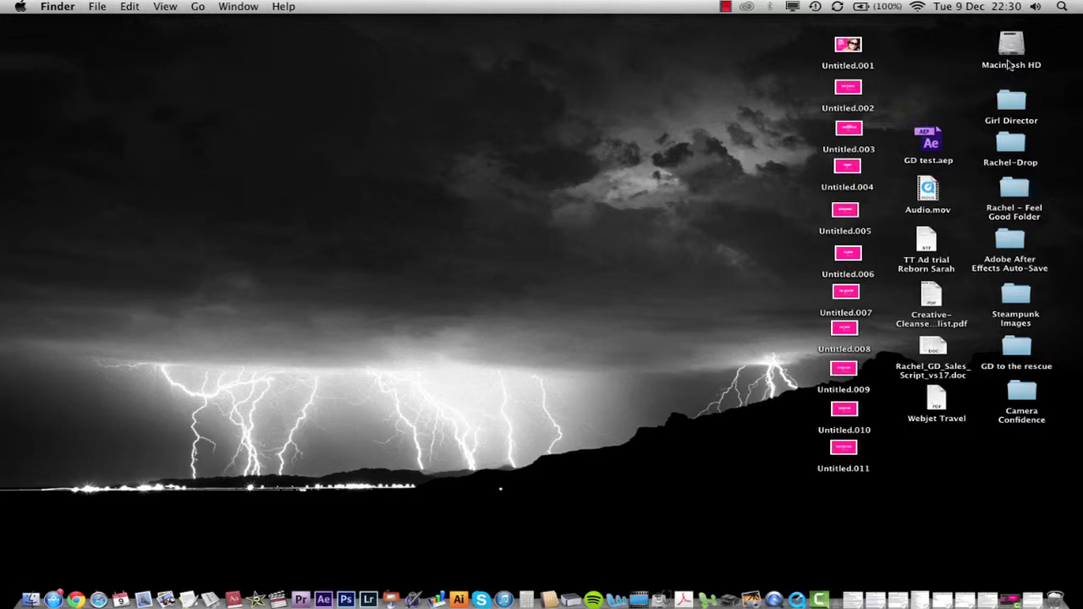
pyautogui.doubleClick(1009, 75)
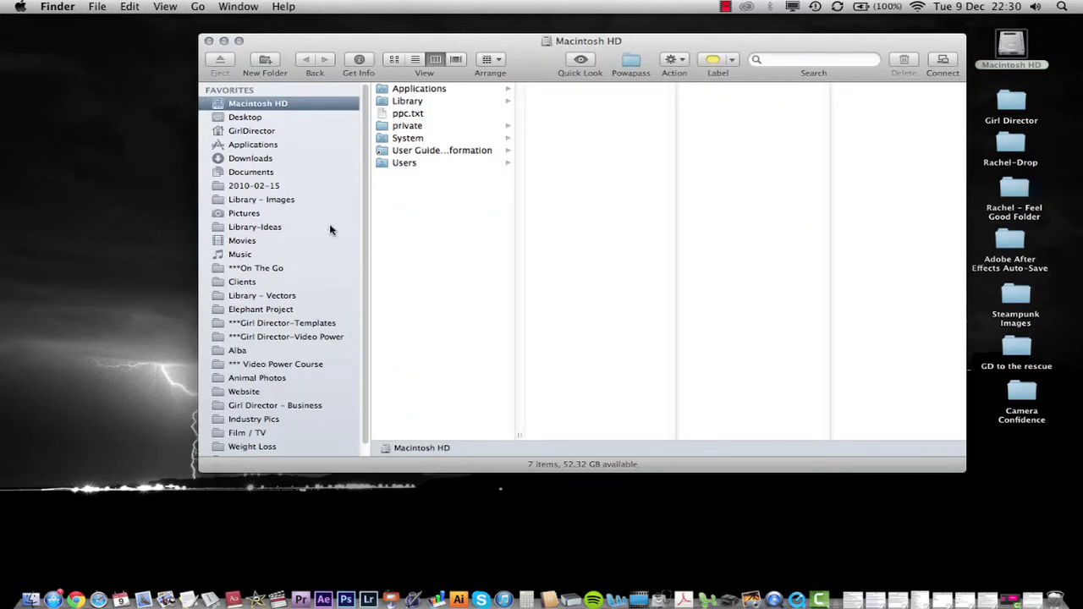
pyautogui.click(305, 135)
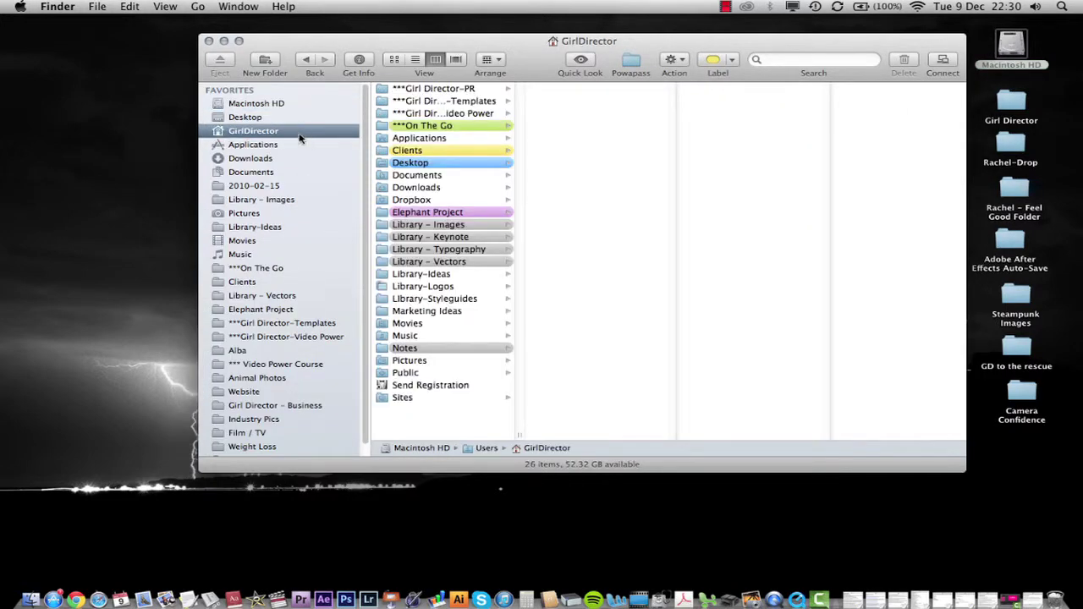
pyautogui.click(297, 148)
pyautogui.scroll(-15, 452, 272)
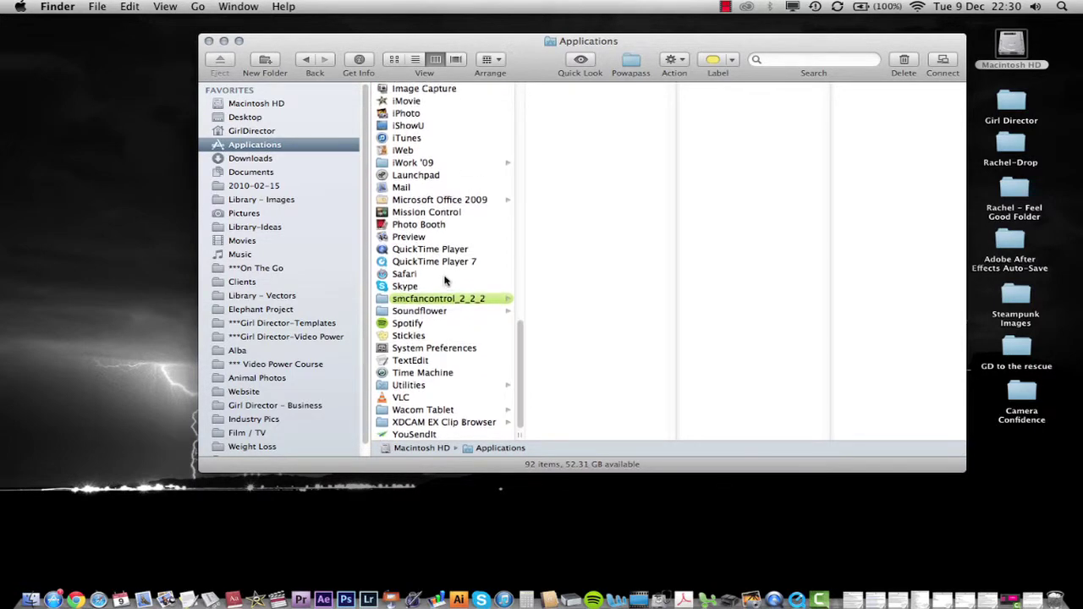
pyautogui.click(440, 387)
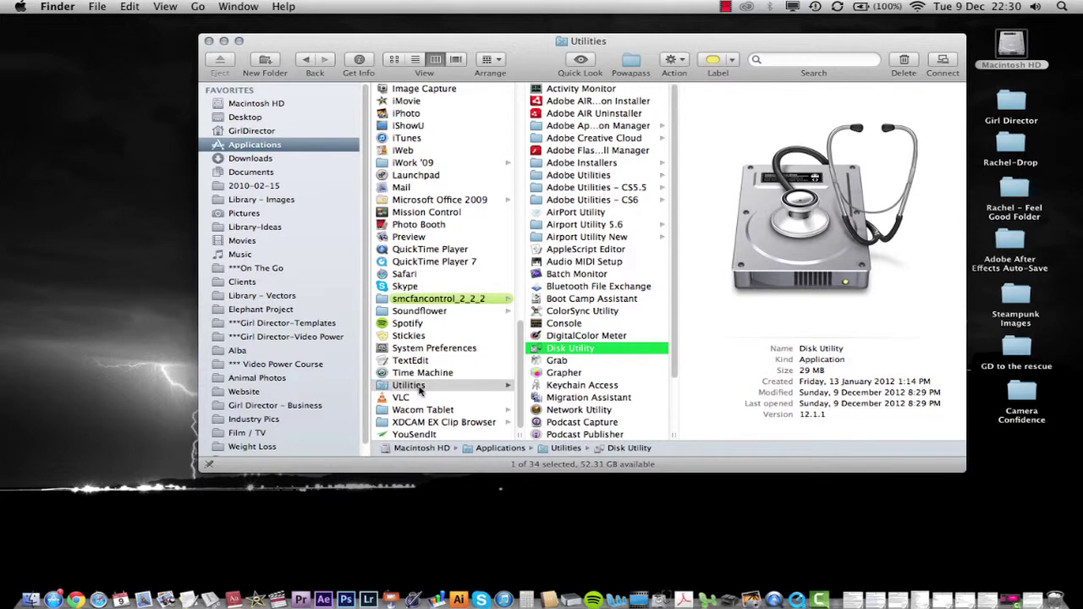
pyautogui.doubleClick(571, 354)
# Search Spotlight for "disc utilities", correct the search to "disk utilities" and open Disk Utility from the results.
pyautogui.click(1073, 6)
pyautogui.write('disc u')
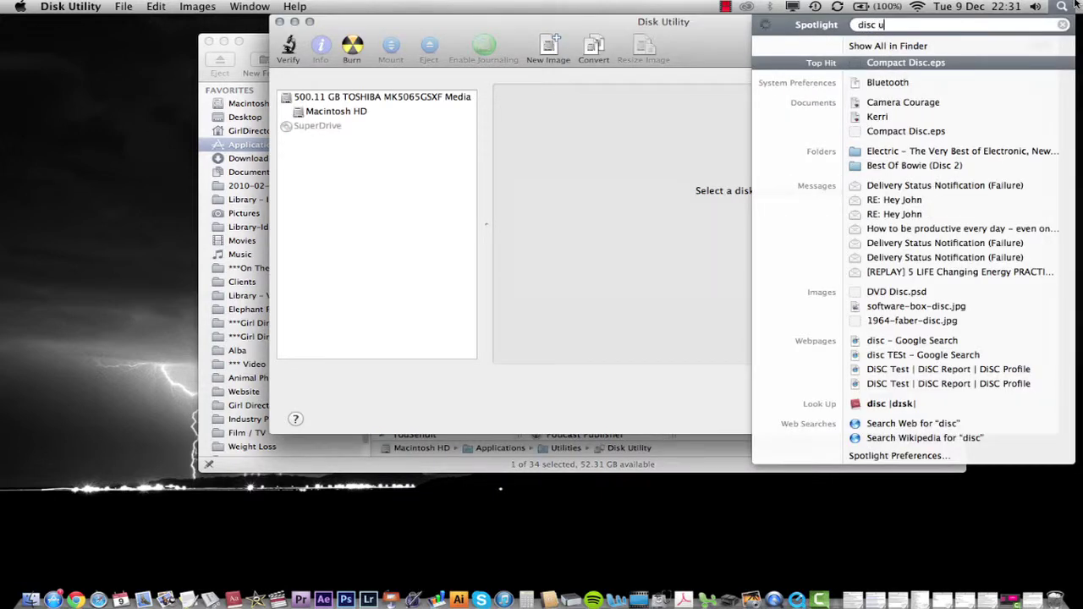
pyautogui.write('tili')
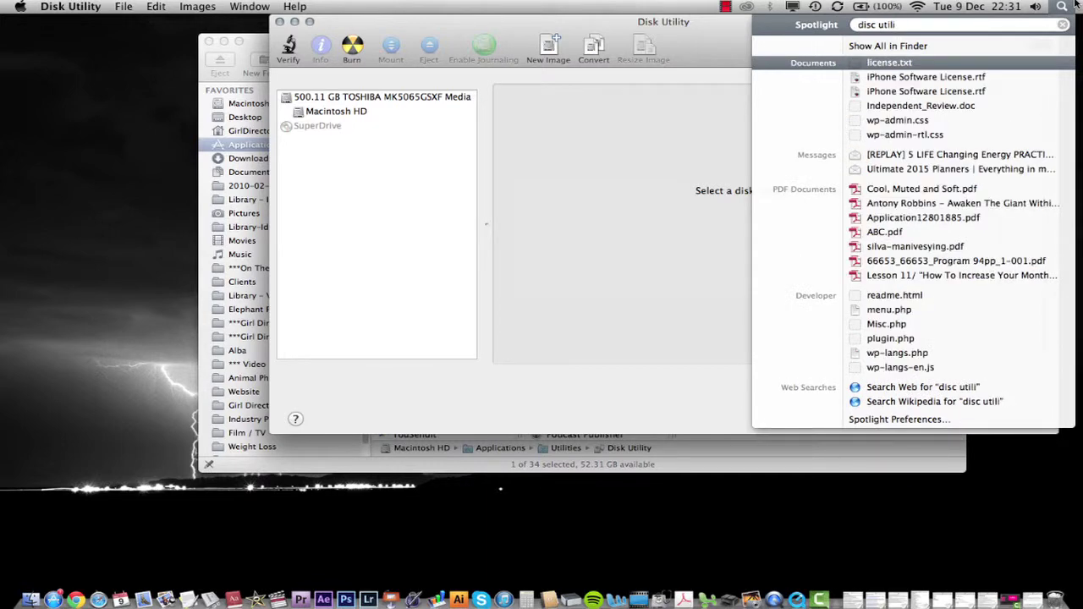
pyautogui.write('tie')
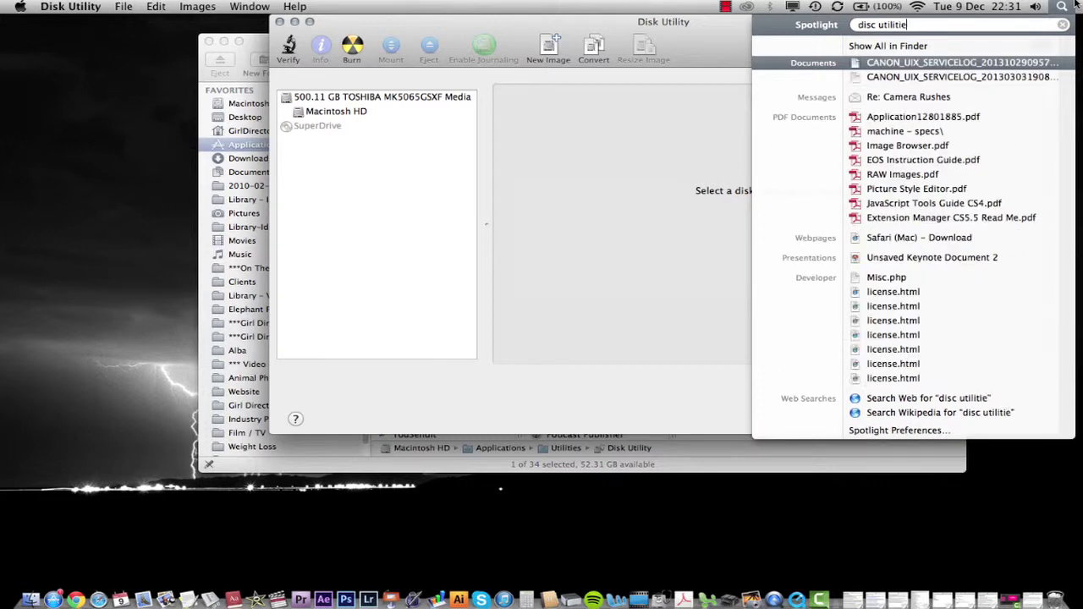
pyautogui.write('s')
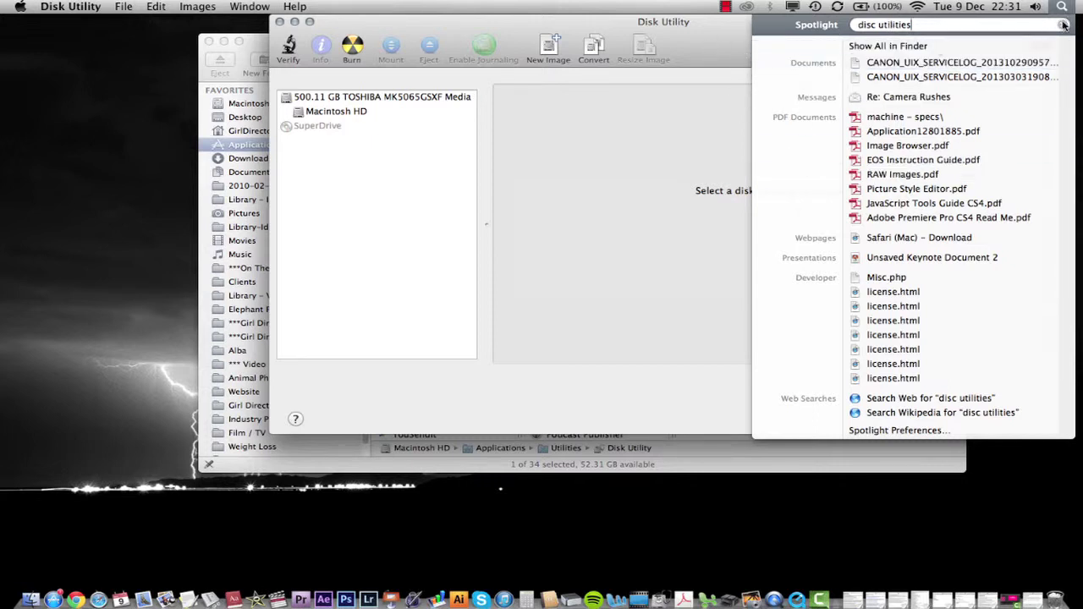
pyautogui.click(874, 26)
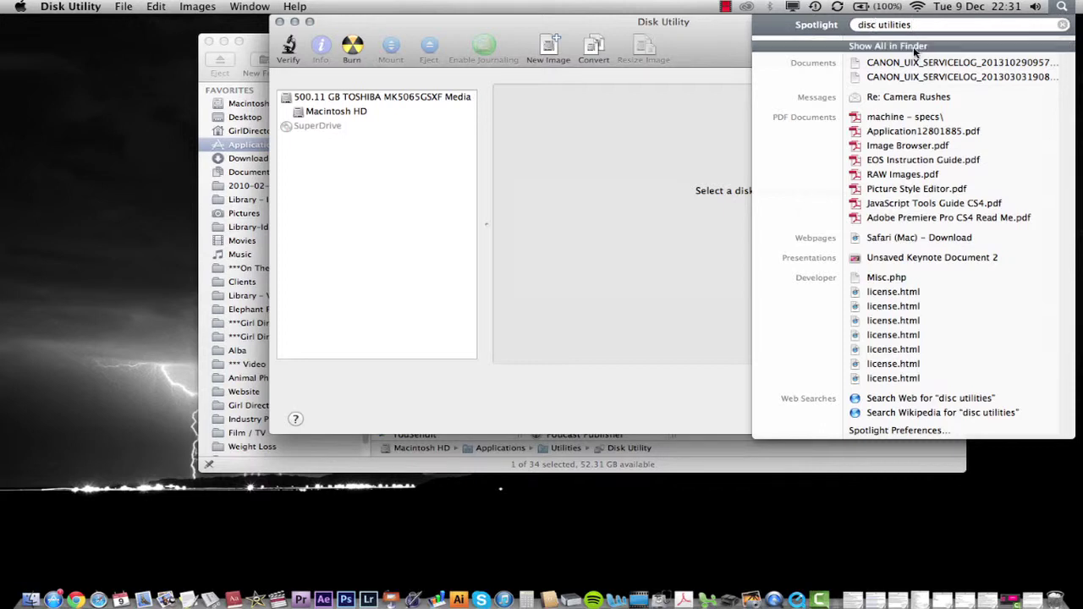
pyautogui.write('k')
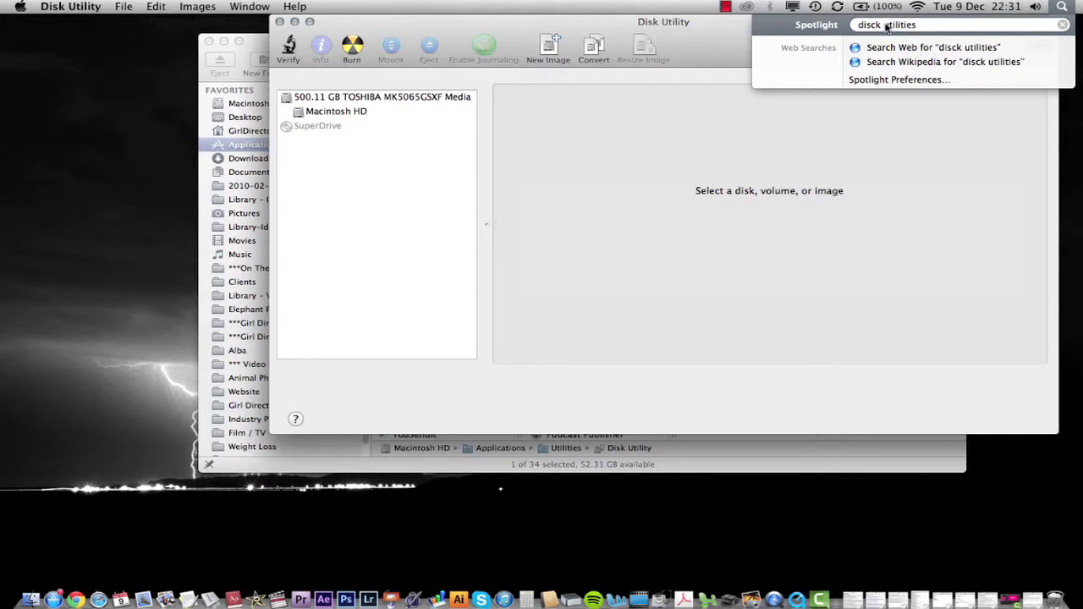
pyautogui.press('BackSpace')
pyautogui.press('BackSpace')
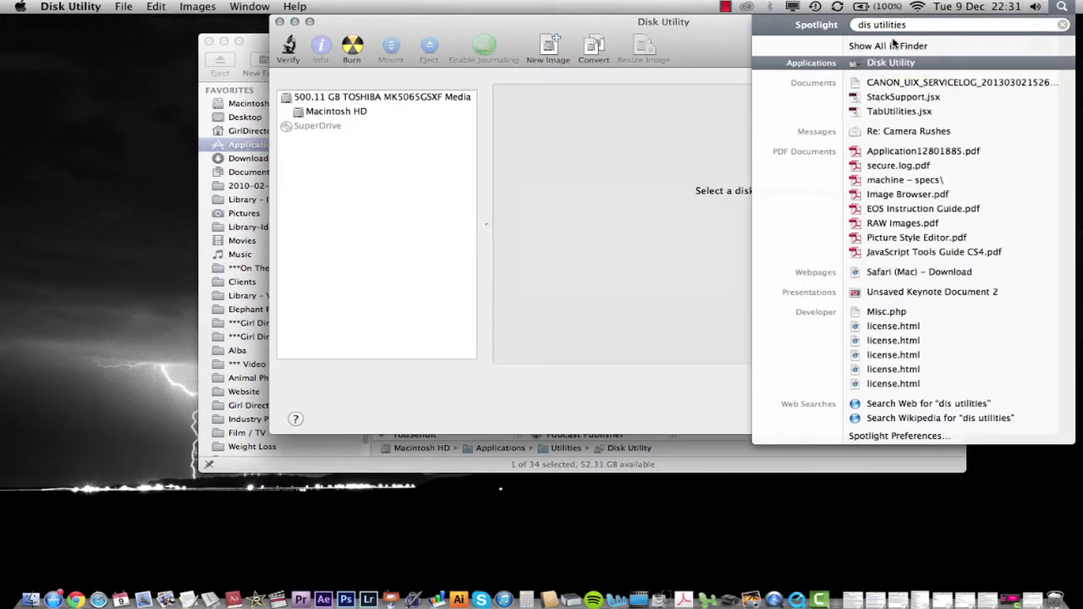
pyautogui.write('k')
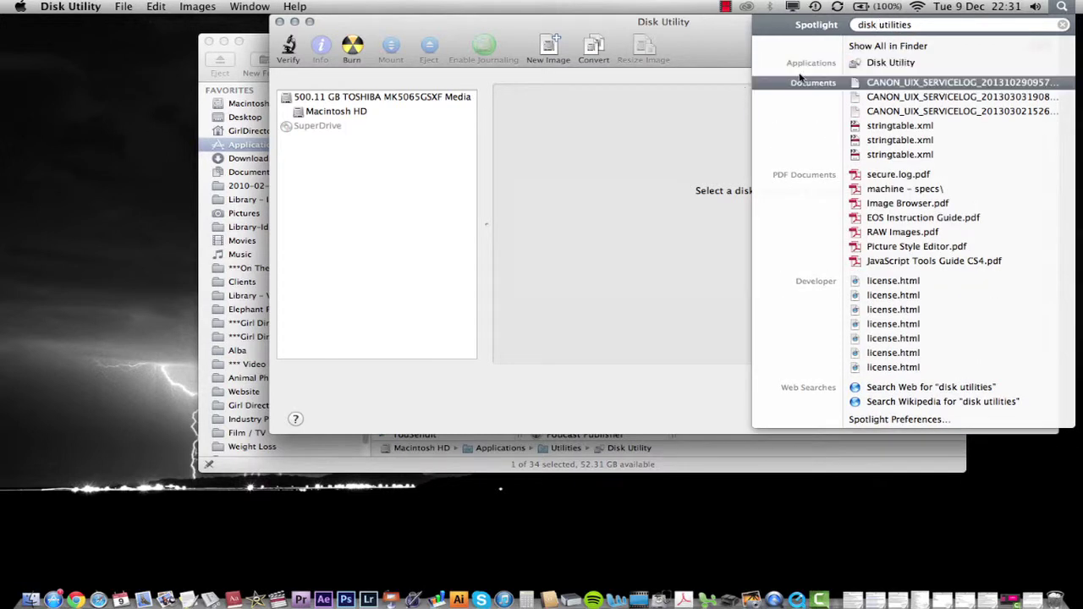
pyautogui.click(869, 66)
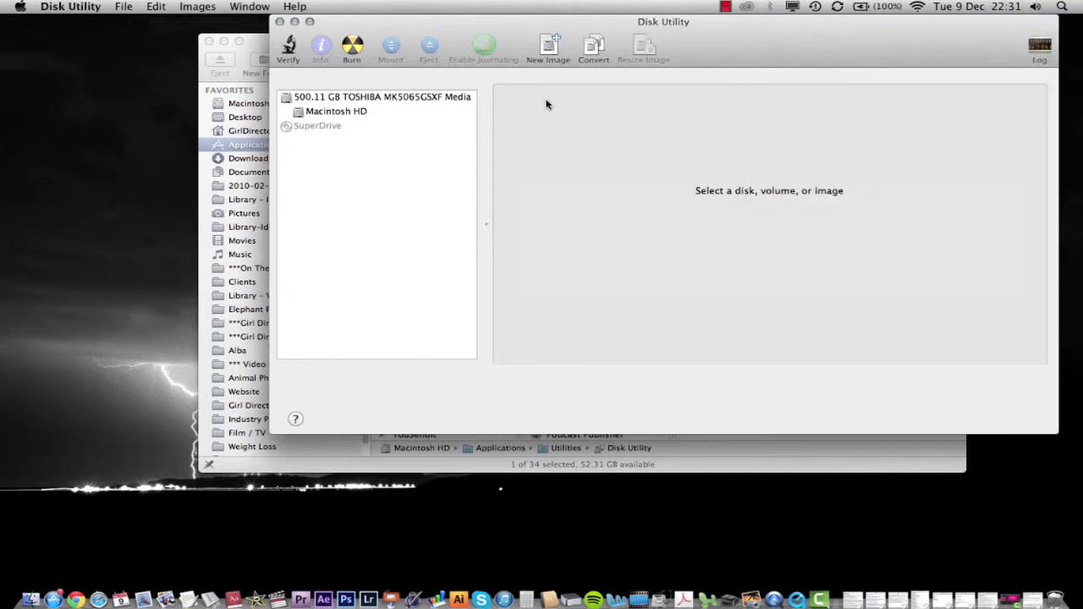
# Move the Disk Utility window fully into view and run Repair Disk Permissions on the Macintosh HD volume.
pyautogui.moveTo(797, 39); pyautogui.dragTo(696, 67)
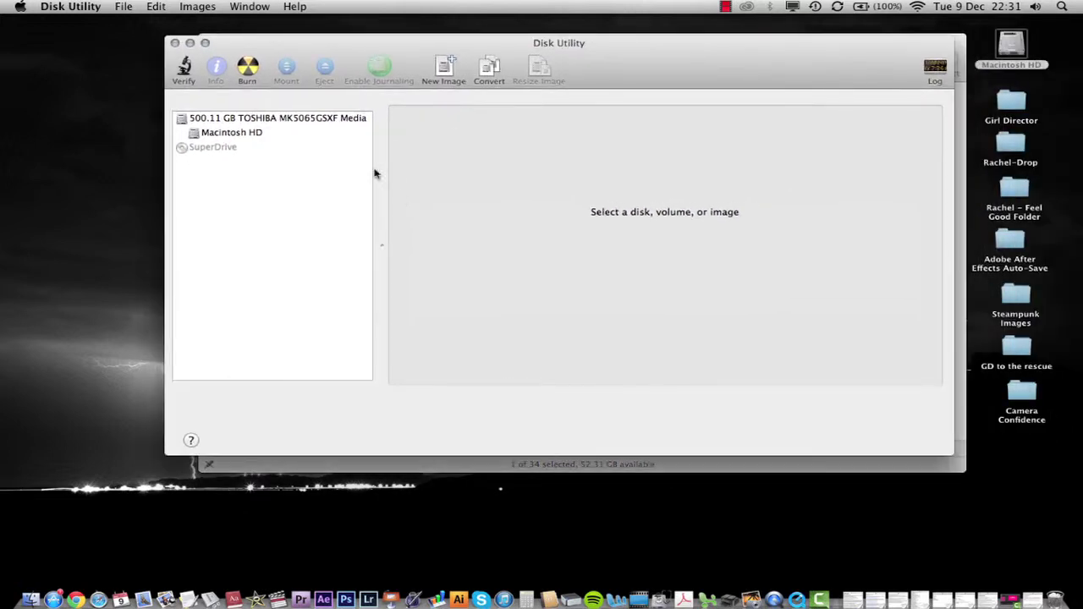
pyautogui.click(331, 134)
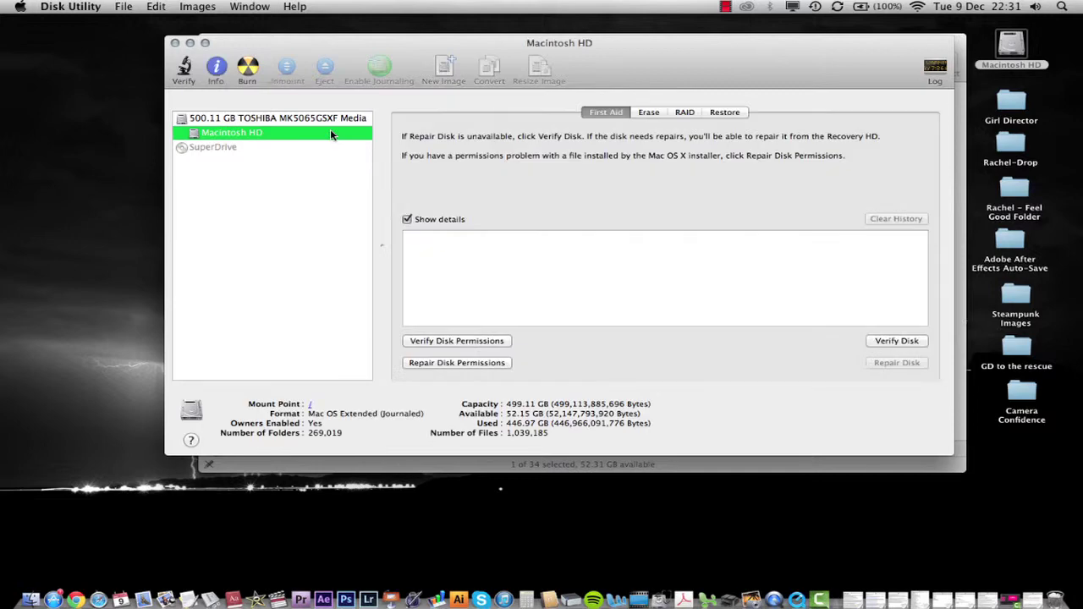
pyautogui.click(436, 364)
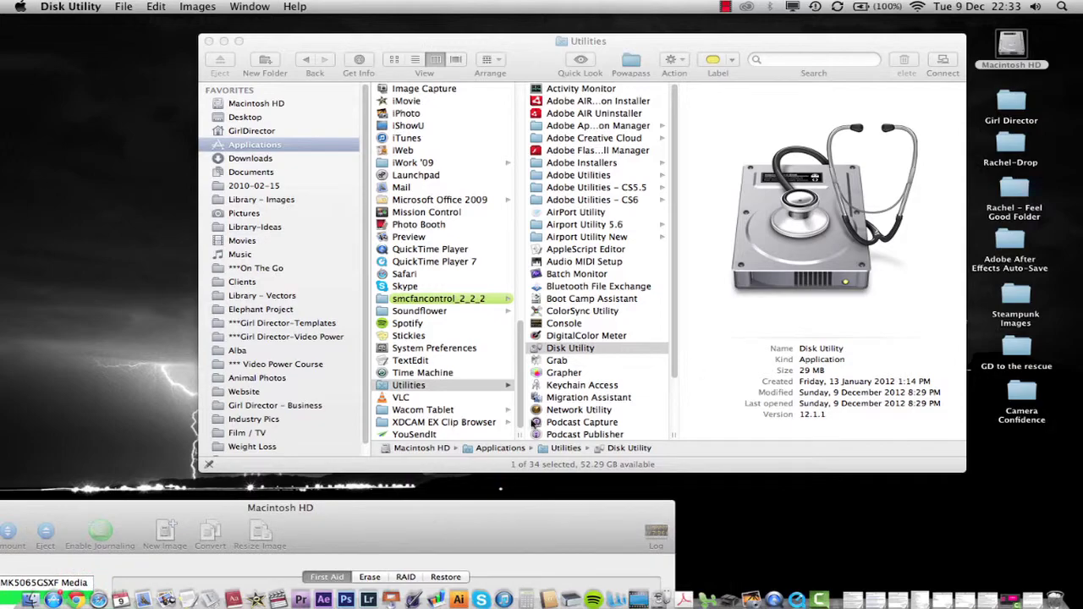
# Move the Disk Utility window fully into view, then minimize it to the Dock and restore it twice.
pyautogui.click(755, 373)
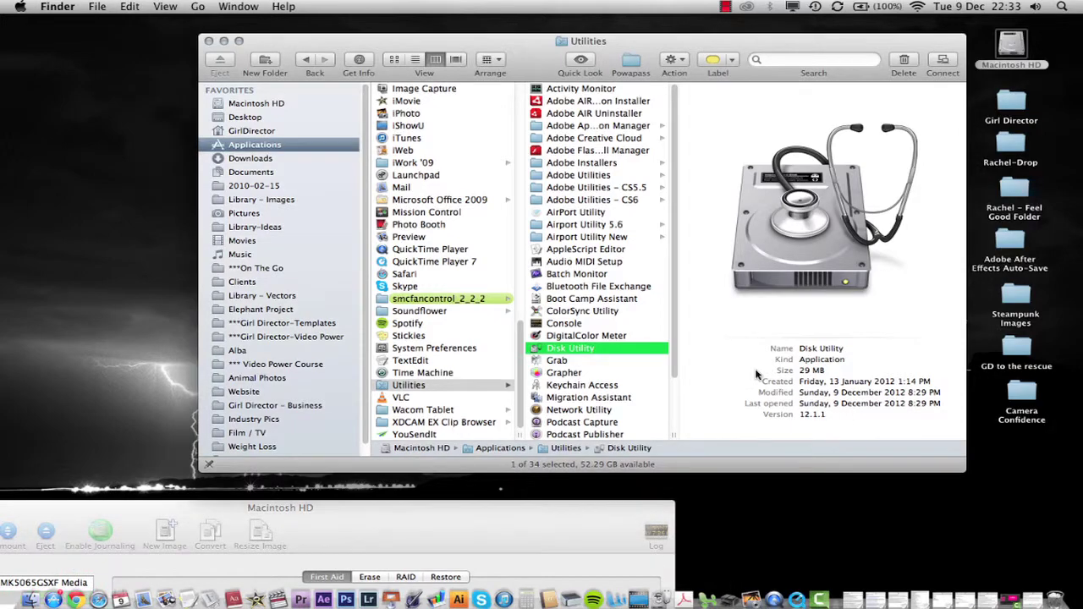
pyautogui.click(298, 559)
pyautogui.moveTo(298, 559); pyautogui.dragTo(567, 92)
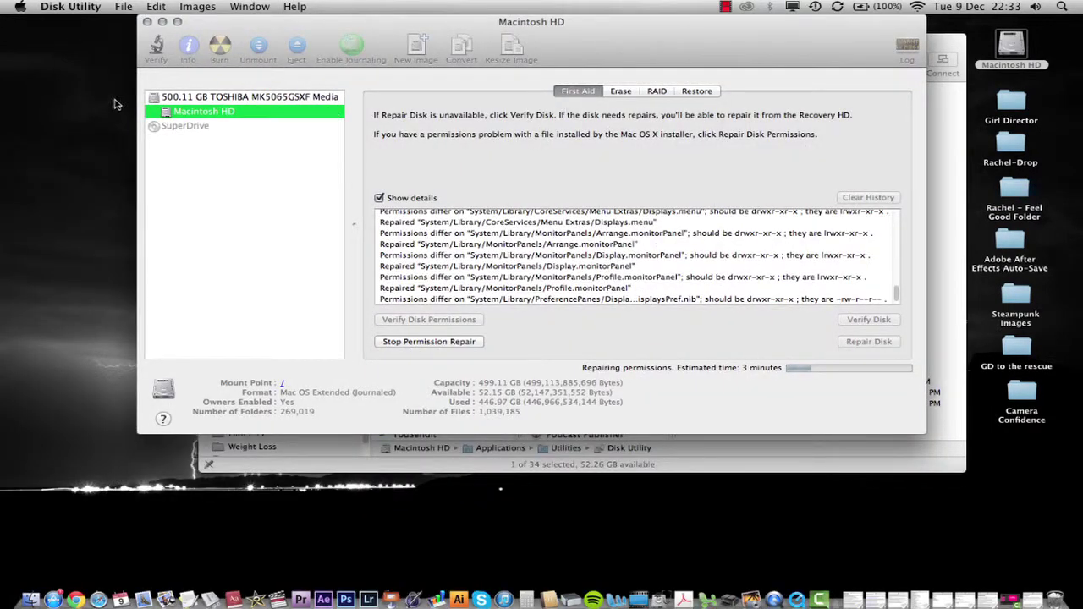
pyautogui.click(161, 24)
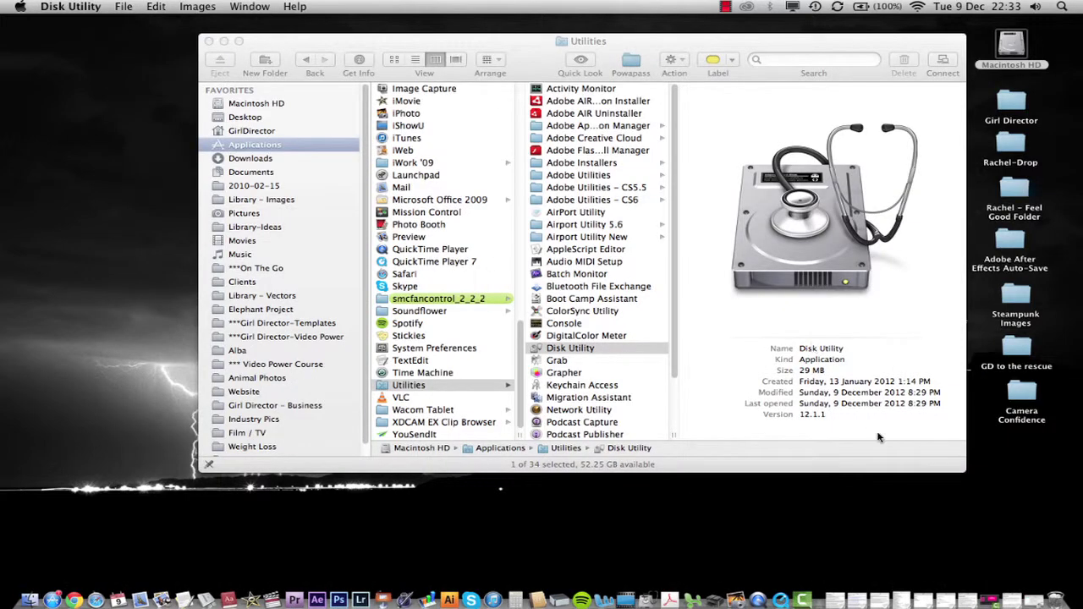
pyautogui.click(1034, 599)
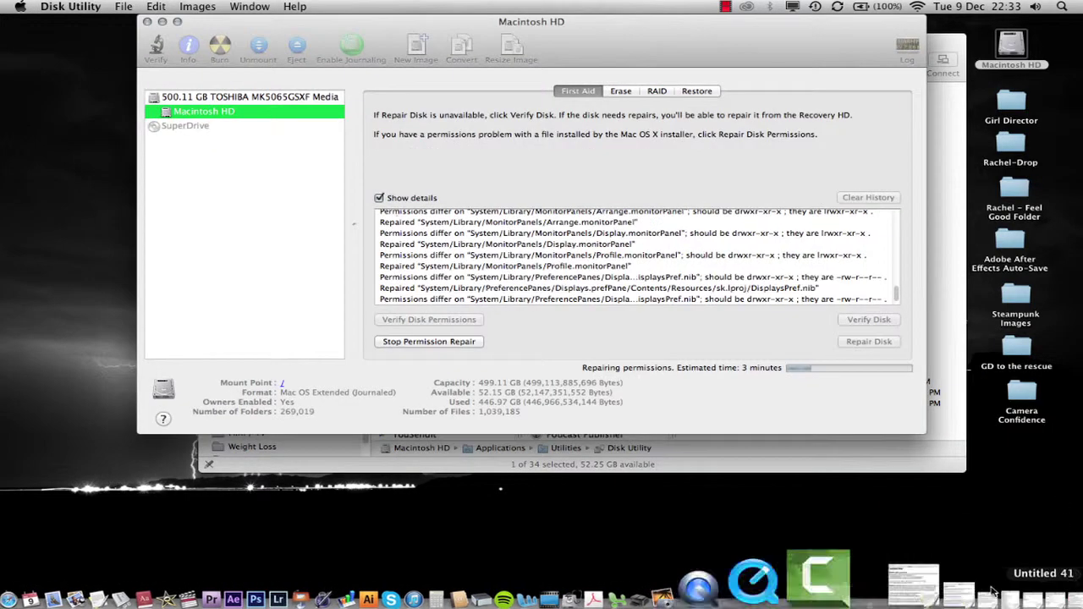
pyautogui.click(161, 22)
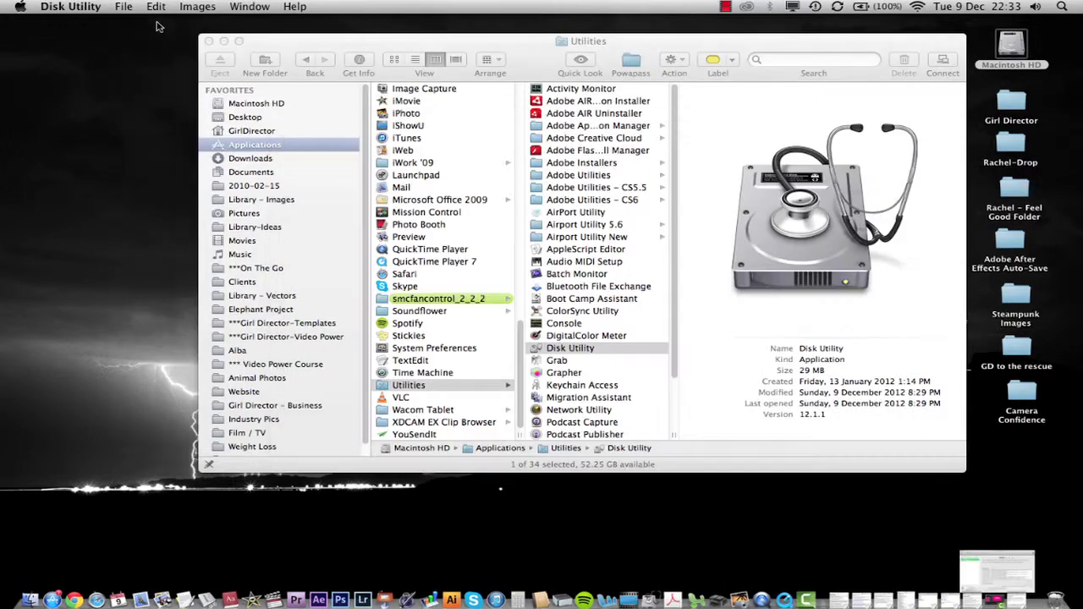
pyautogui.click(992, 592)
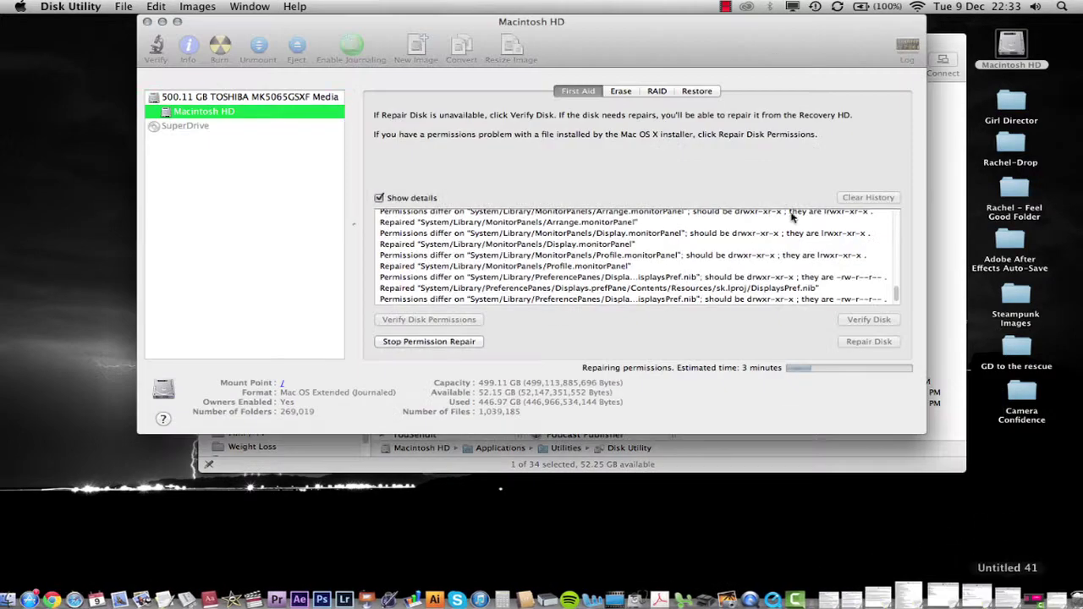
# Show the GirlDirector home folder in Finder and rearrange the Finder and Disk Utility windows so the desktop icons are uncovered.
pyautogui.moveTo(806, 28); pyautogui.dragTo(742, 64)
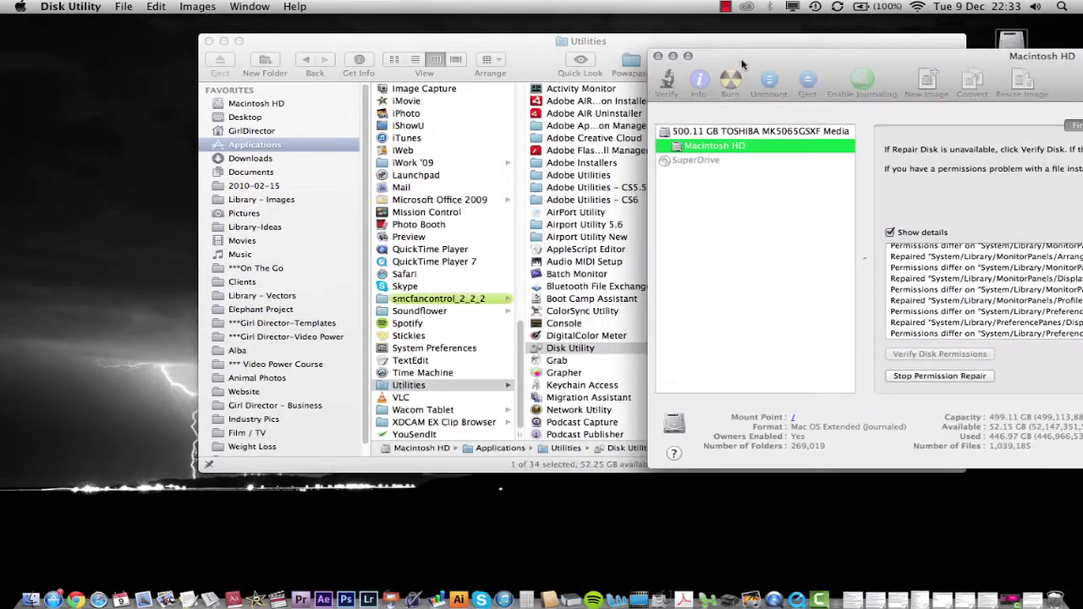
pyautogui.click(535, 42)
pyautogui.moveTo(510, 35); pyautogui.dragTo(420, 35)
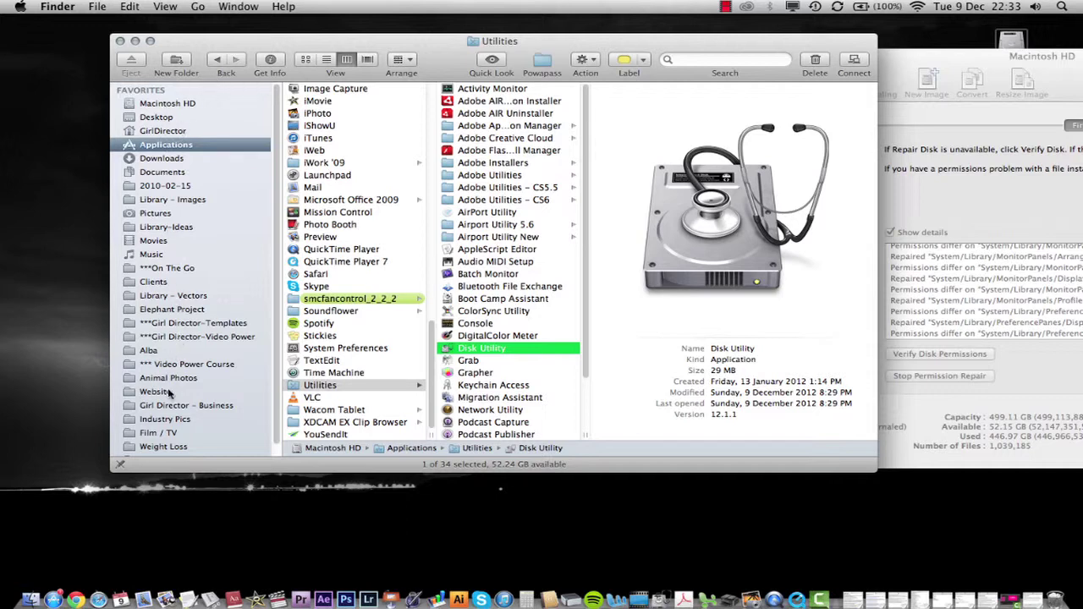
pyautogui.click(181, 131)
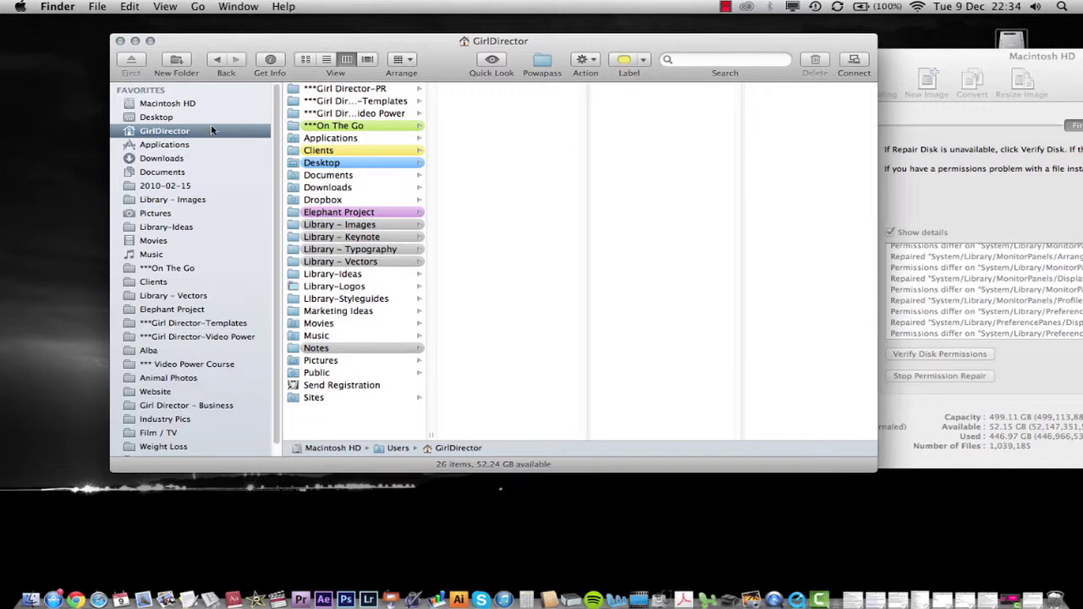
pyautogui.click(992, 61)
pyautogui.moveTo(992, 61); pyautogui.dragTo(477, 550)
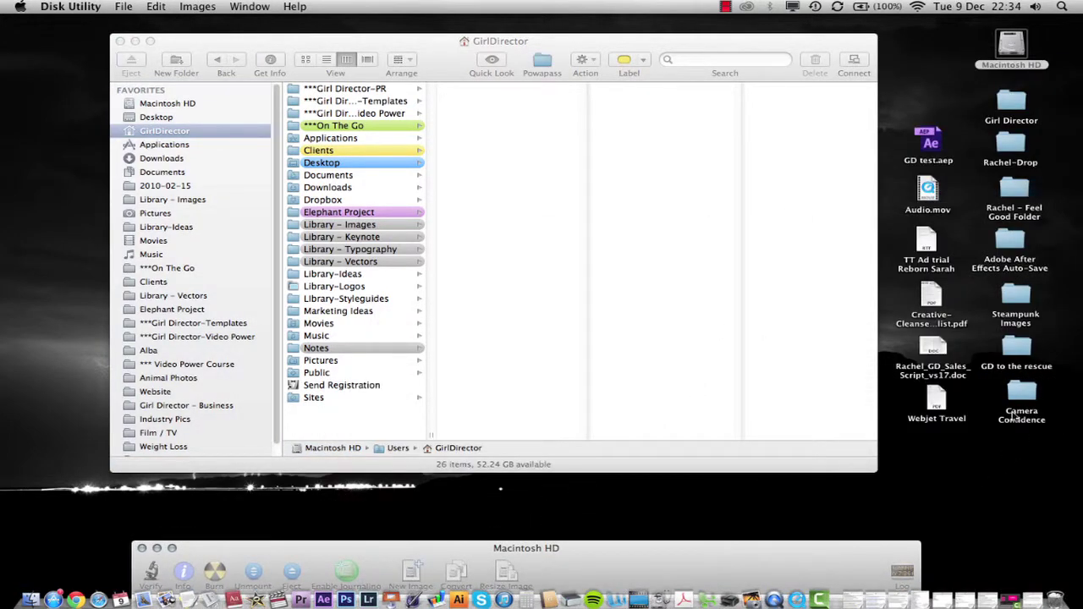
# Move the Camera Confidence folder from the desktop into Applications, then open Applications and jump to the items starting with "apps".
pyautogui.moveTo(1025, 389)
pyautogui.mouseDown()
pyautogui.moveTo(974, 391)
pyautogui.moveTo(1022, 393)
pyautogui.mouseUp()
pyautogui.moveTo(1020, 395); pyautogui.dragTo(183, 146)
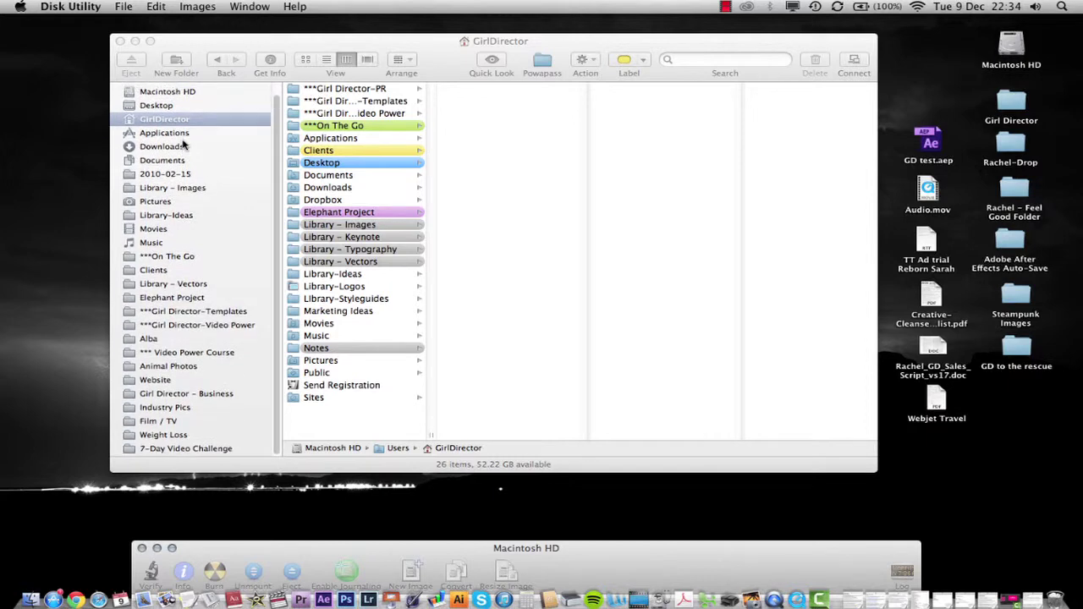
pyautogui.click(181, 135)
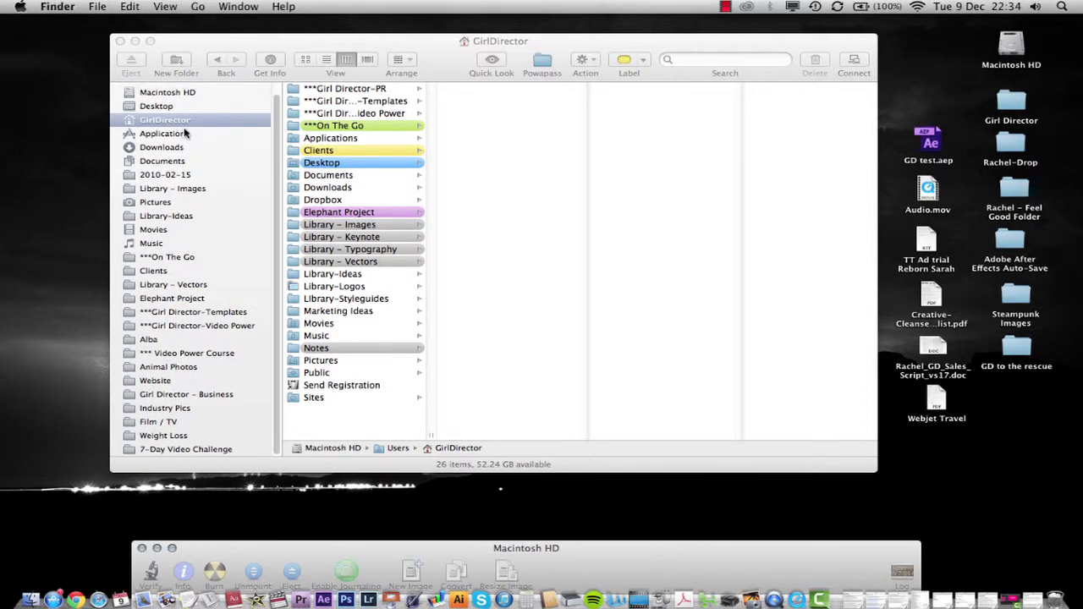
pyautogui.write('apps')
# Add the Camera Confidence folder to the Finder sidebar below Downloads, view its contents and return to the GirlDirector home folder.
pyautogui.moveTo(347, 299); pyautogui.dragTo(170, 155)
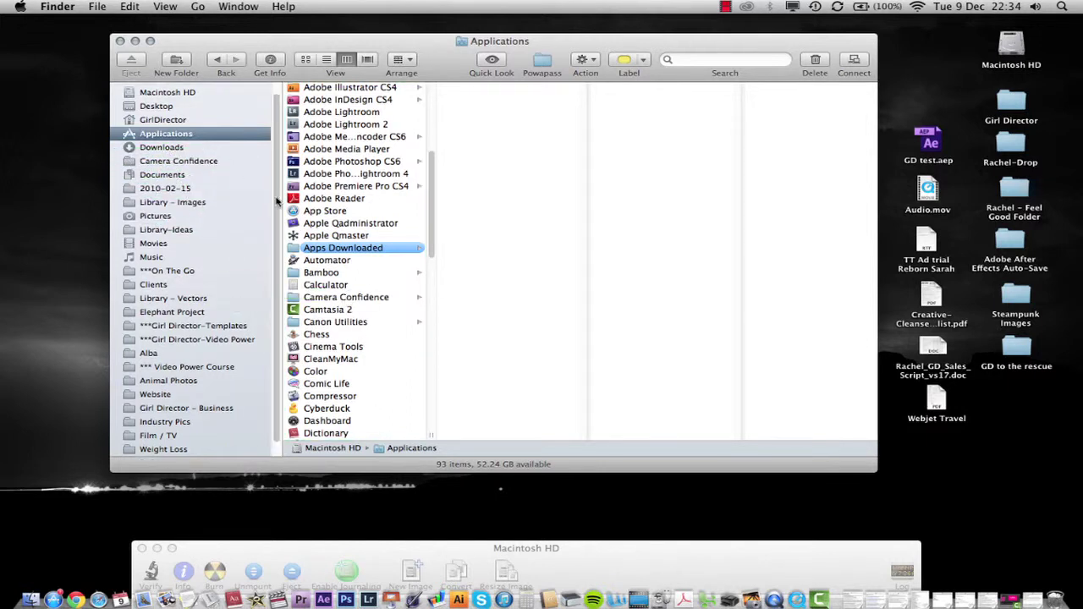
pyautogui.click(224, 166)
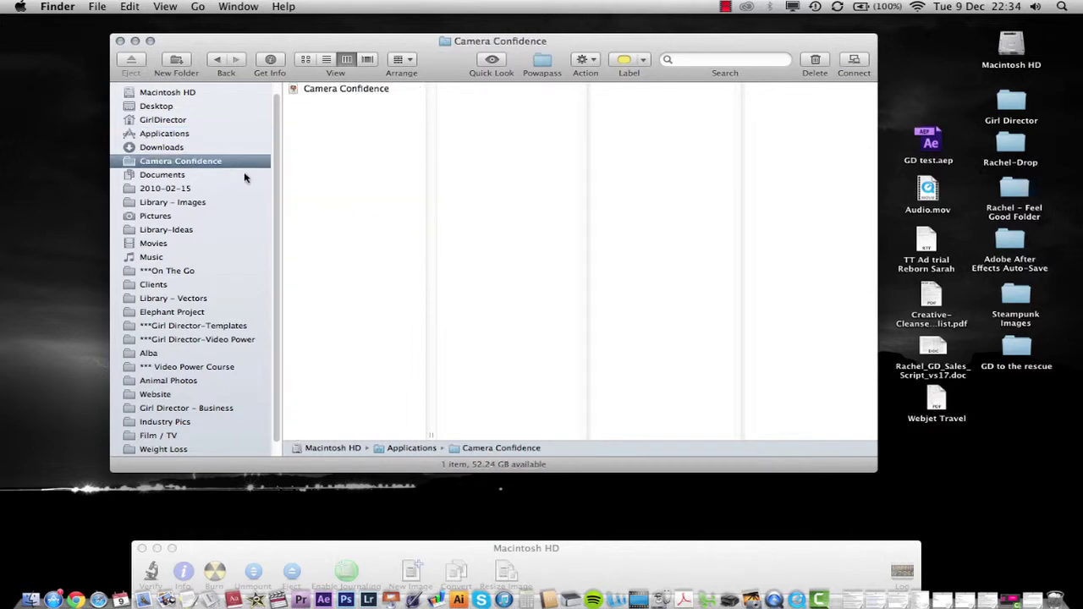
pyautogui.click(204, 120)
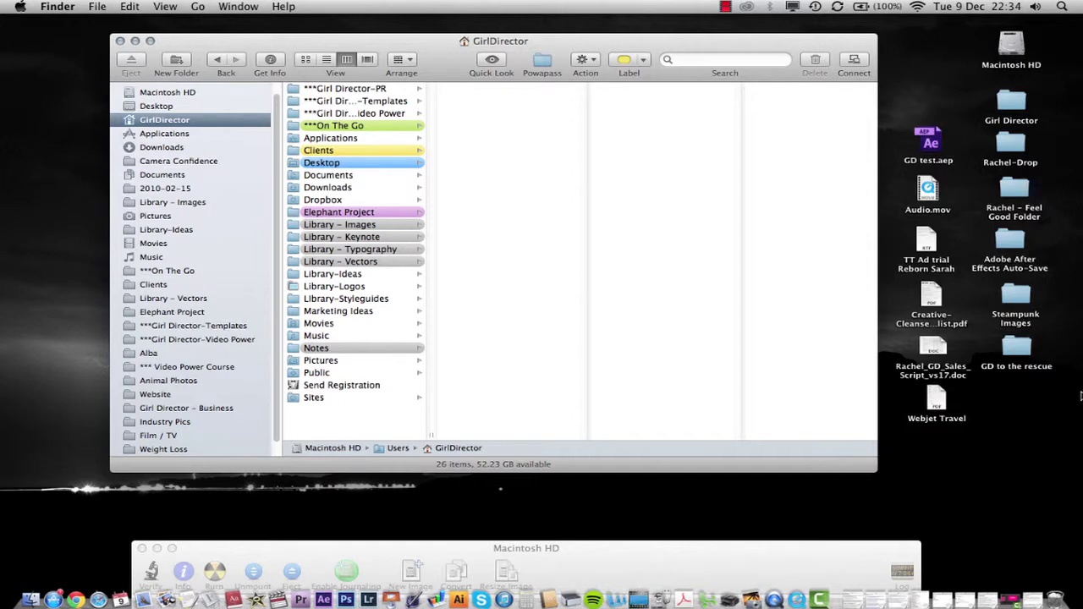
# Add the desktop folder GD to the rescue to the Finder sidebar below Library-Ideas, then remove it from the sidebar.
pyautogui.moveTo(1022, 337); pyautogui.dragTo(230, 241)
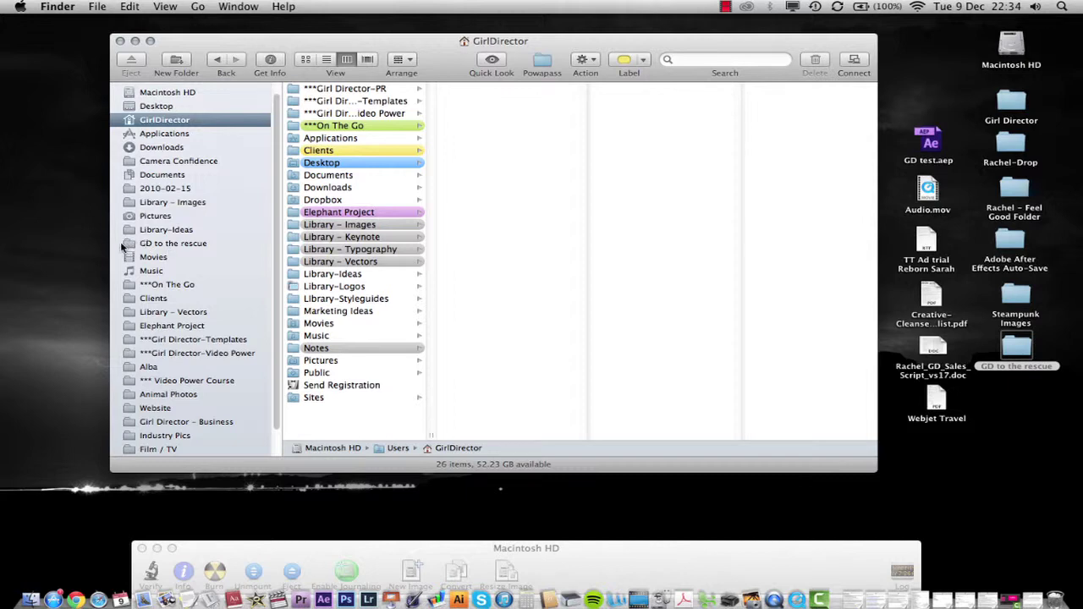
pyautogui.rightClick(123, 246)
pyautogui.click(171, 320)
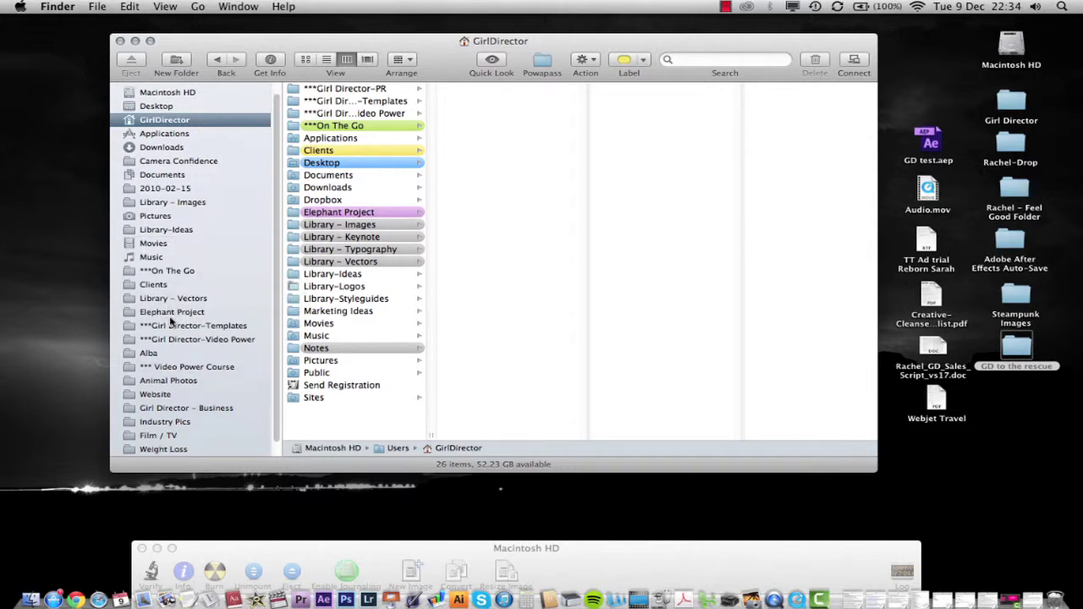
# Remove the Camera Confidence and 2010-02-15 folders from the Finder sidebar.
pyautogui.rightClick(127, 160)
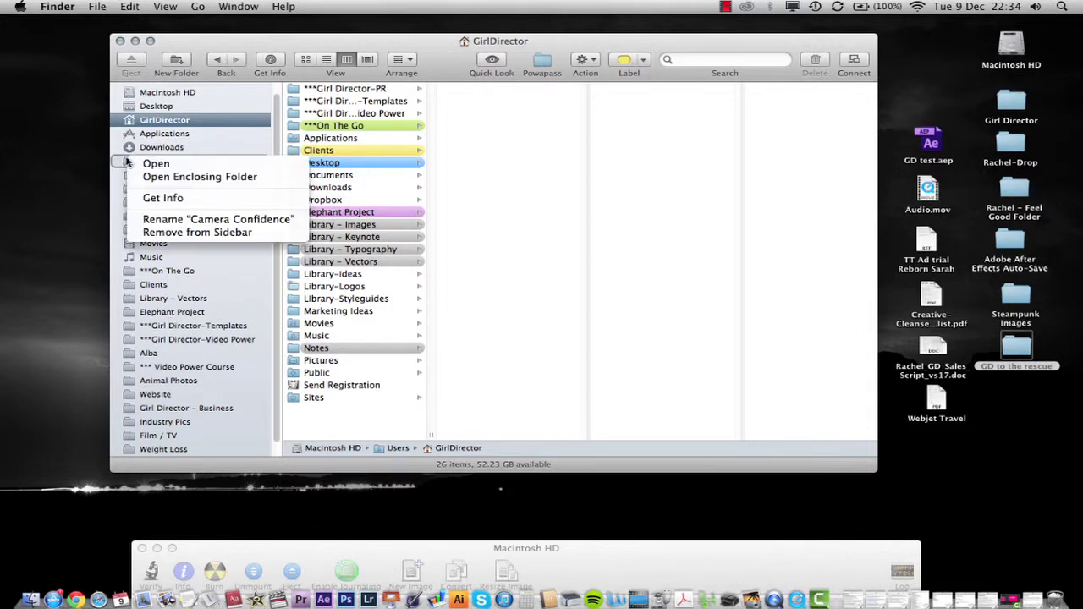
pyautogui.click(241, 232)
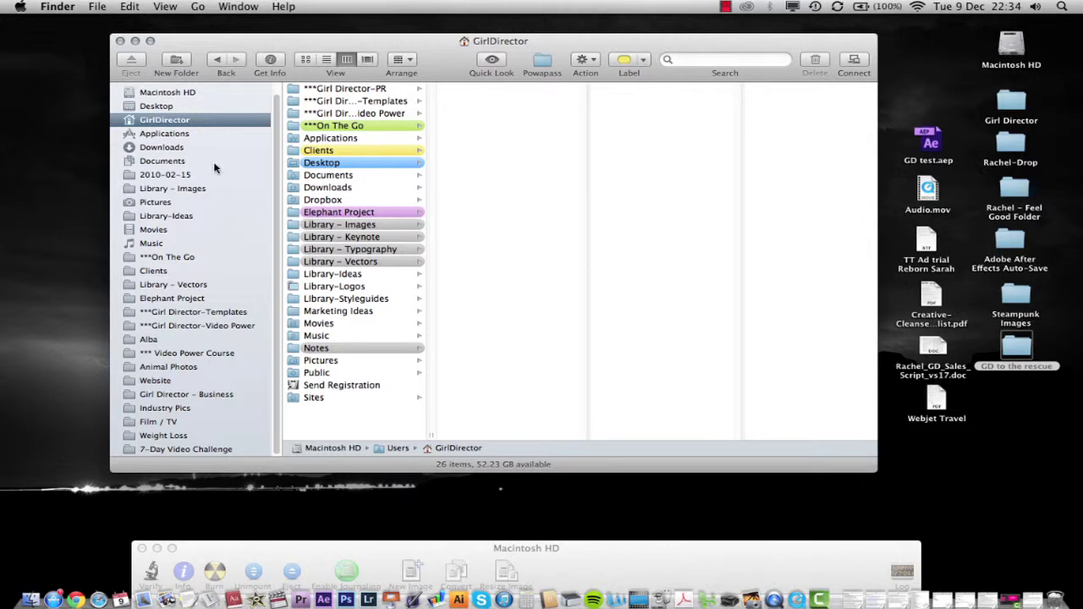
pyautogui.moveTo(157, 175); pyautogui.dragTo(48, 176)
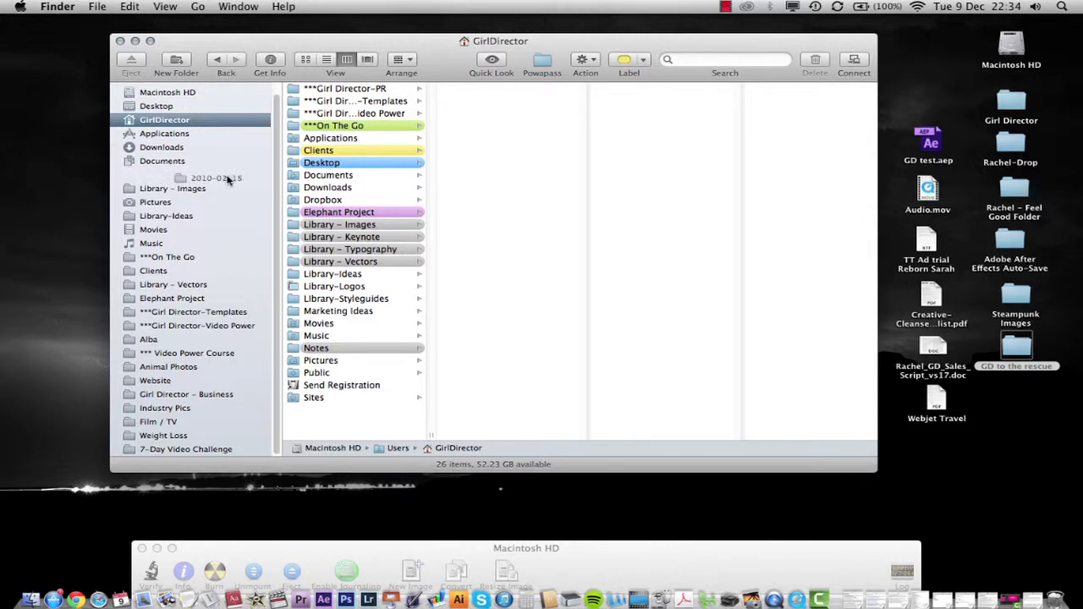
pyautogui.rightClick(144, 177)
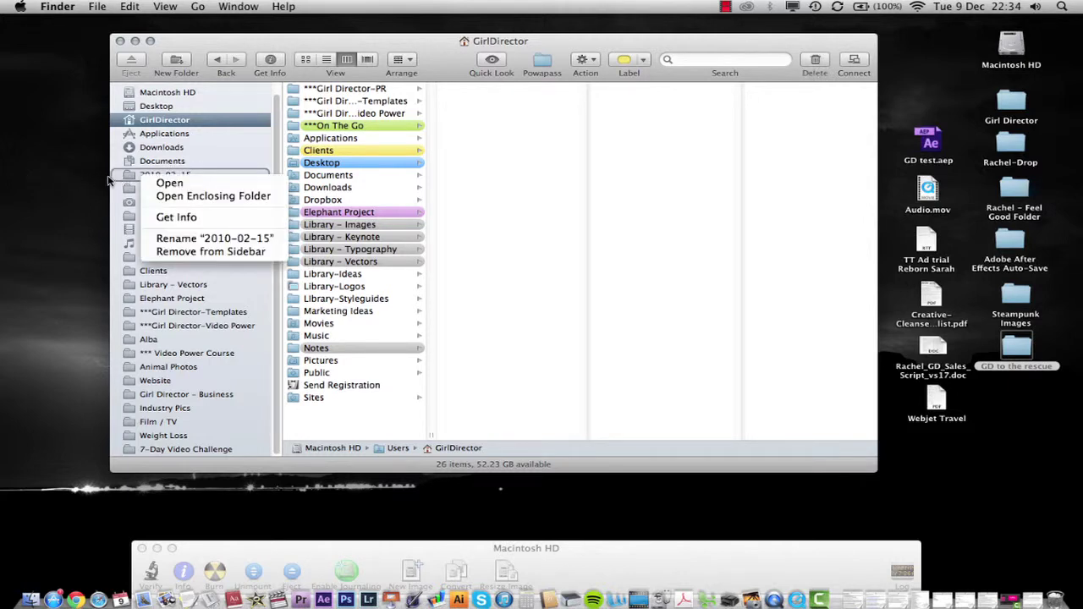
pyautogui.click(175, 252)
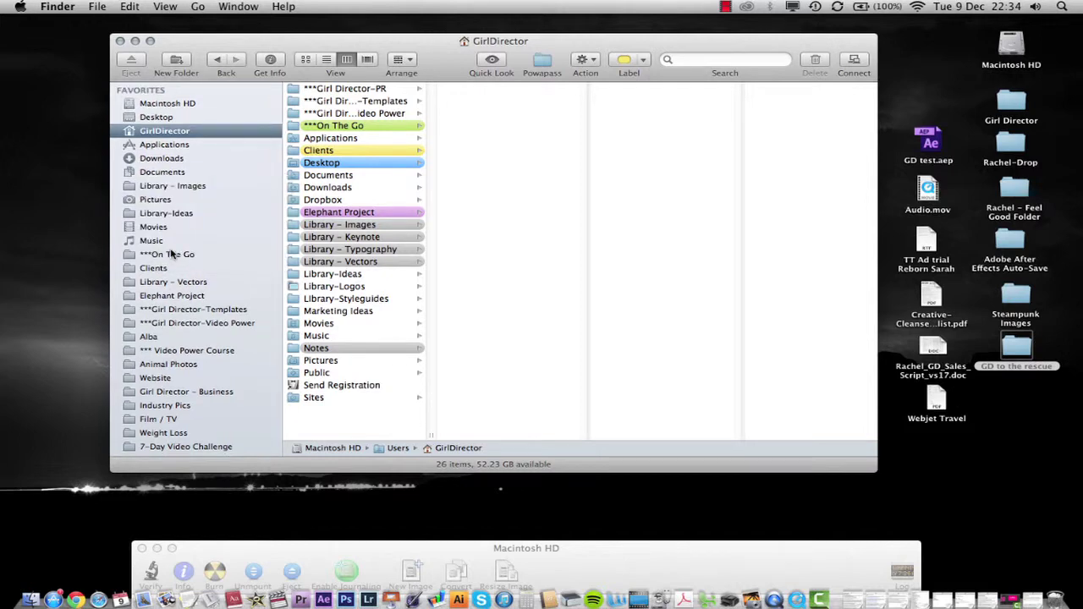
# Remove the Weight Loss, 7-Day Video Challenge and Alba folders from the Finder sidebar.
pyautogui.rightClick(152, 432)
pyautogui.click(188, 509)
pyautogui.rightClick(154, 432)
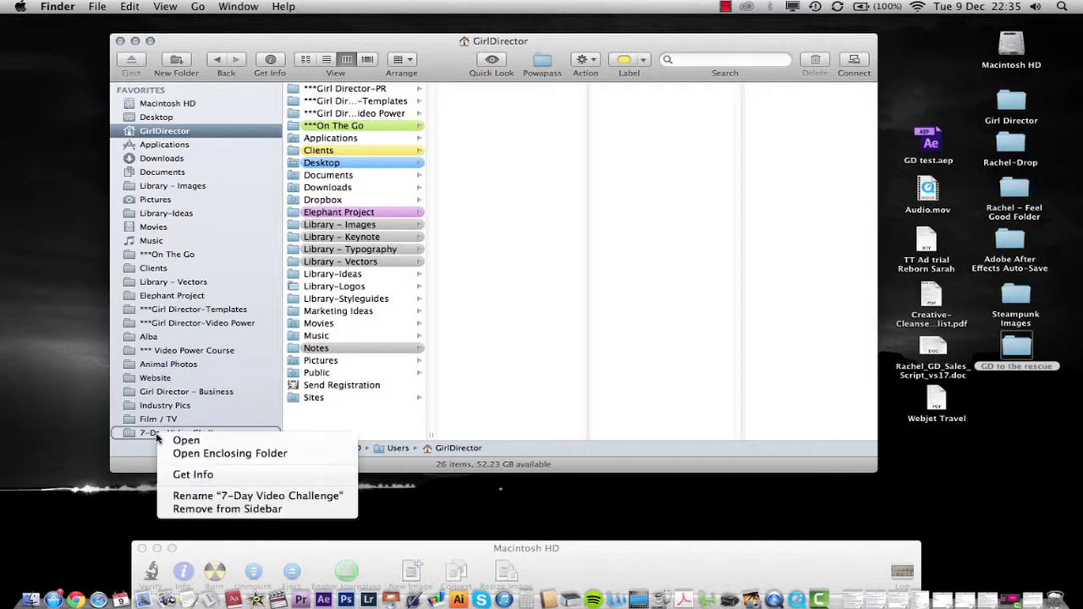
pyautogui.click(188, 509)
pyautogui.rightClick(143, 337)
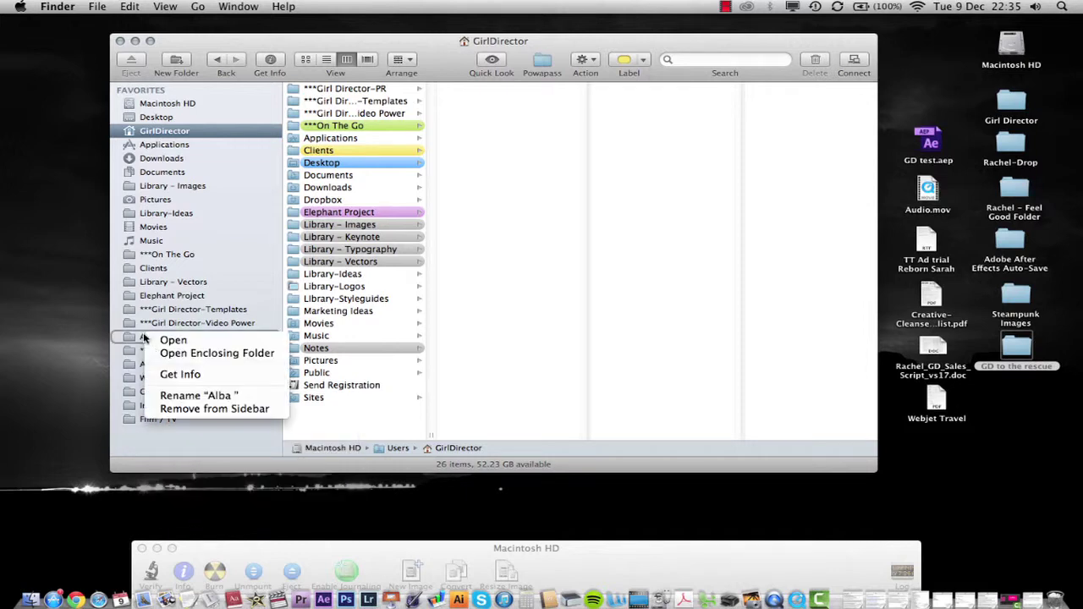
pyautogui.click(186, 409)
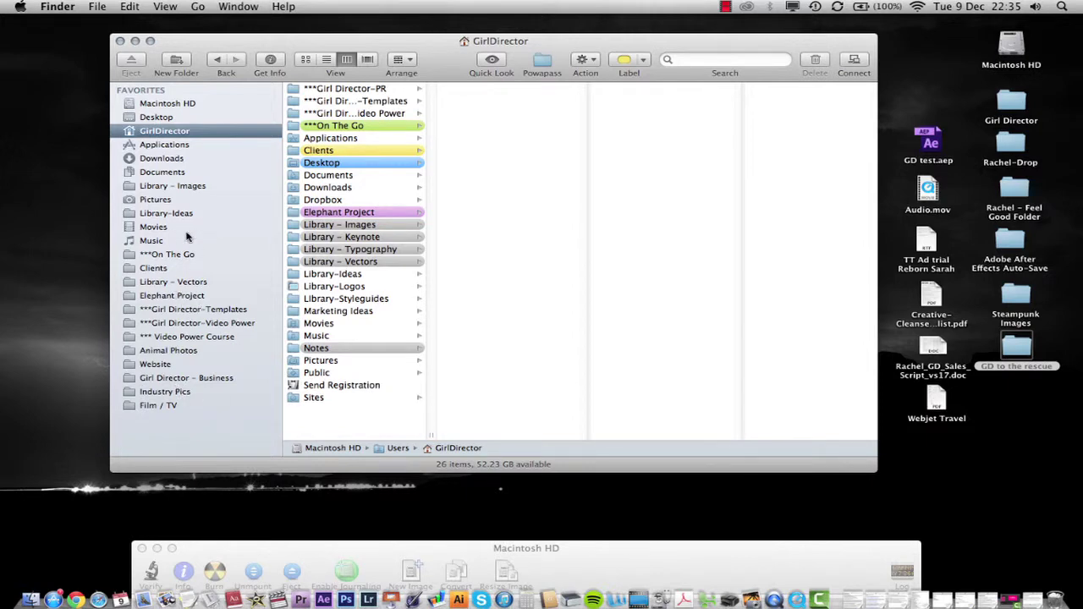
# View Applications, return to the GirlDirector home folder and remove the Powapass folder from the Finder toolbar.
pyautogui.click(157, 146)
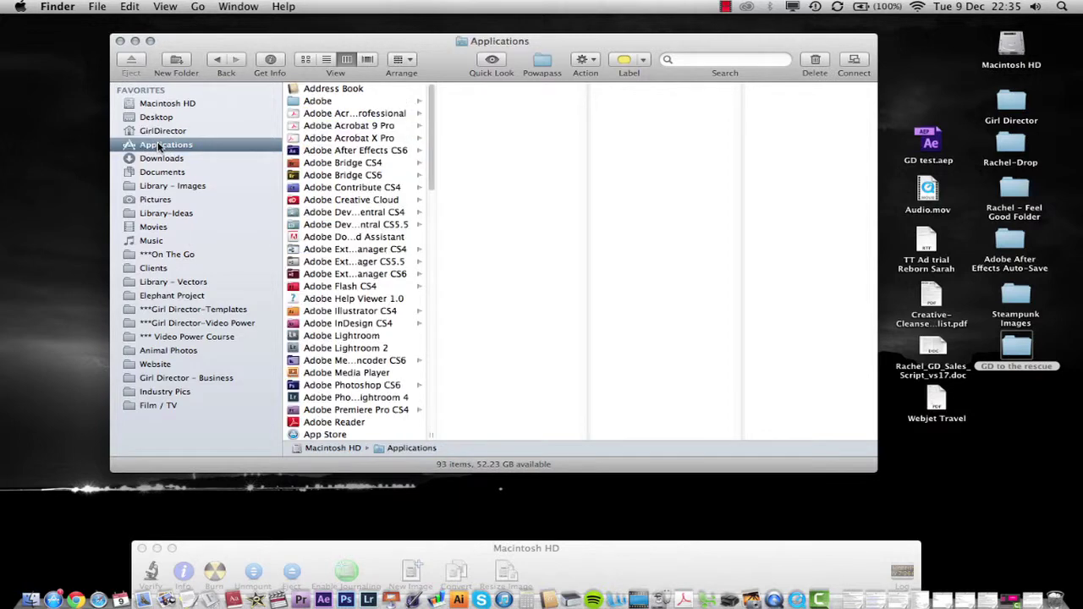
pyautogui.click(227, 133)
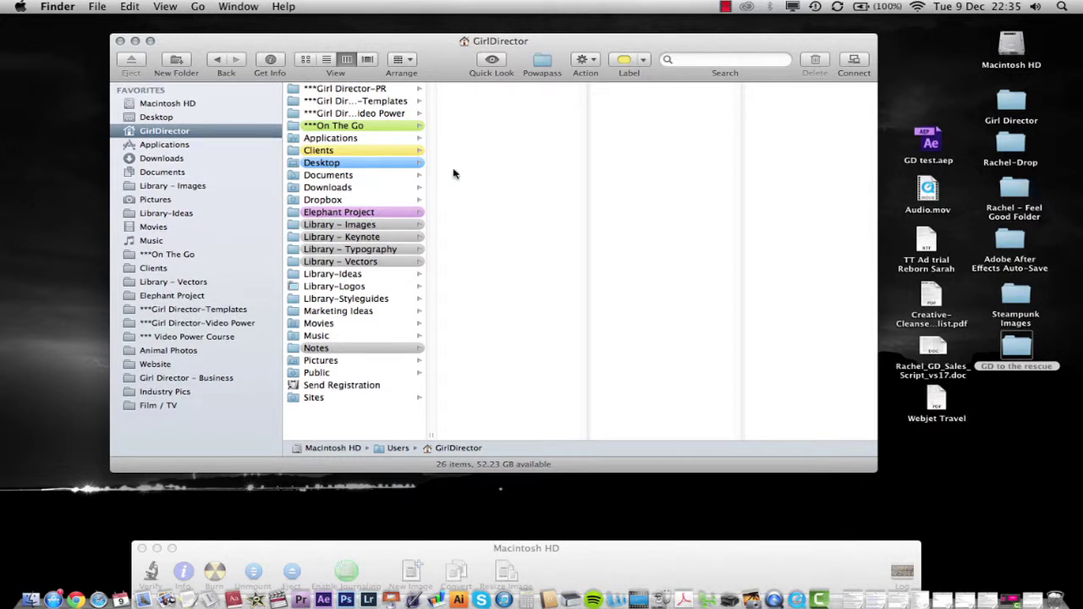
pyautogui.rightClick(541, 62)
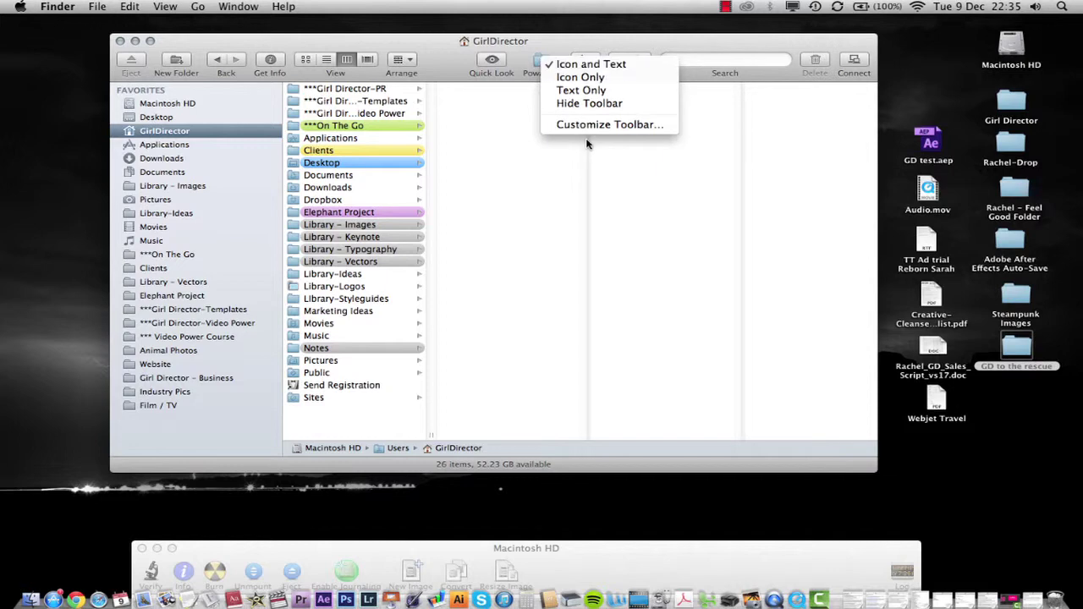
pyautogui.click(535, 128)
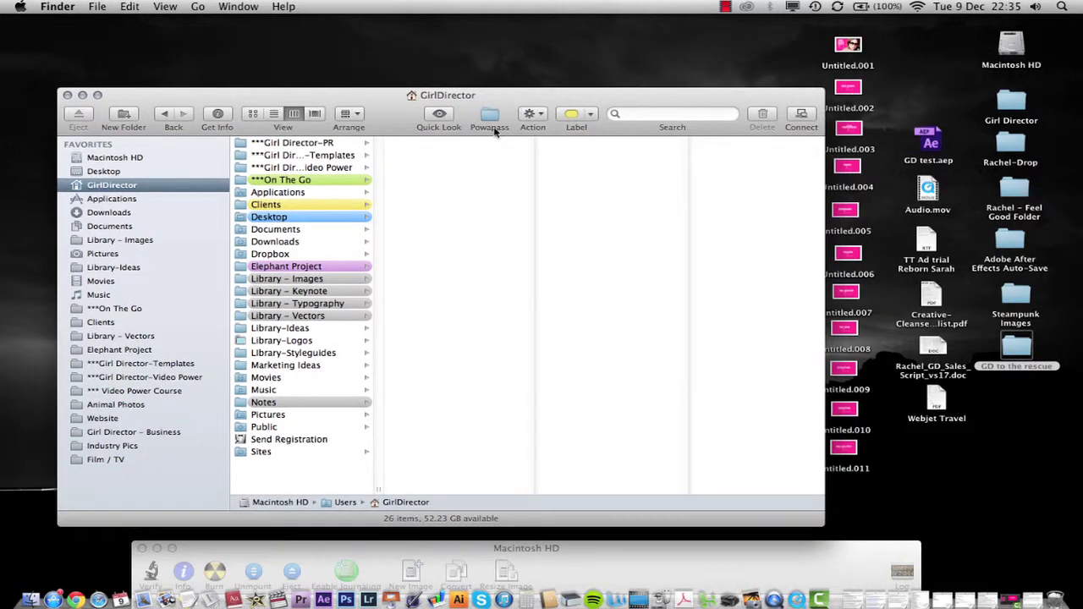
pyautogui.rightClick(490, 115)
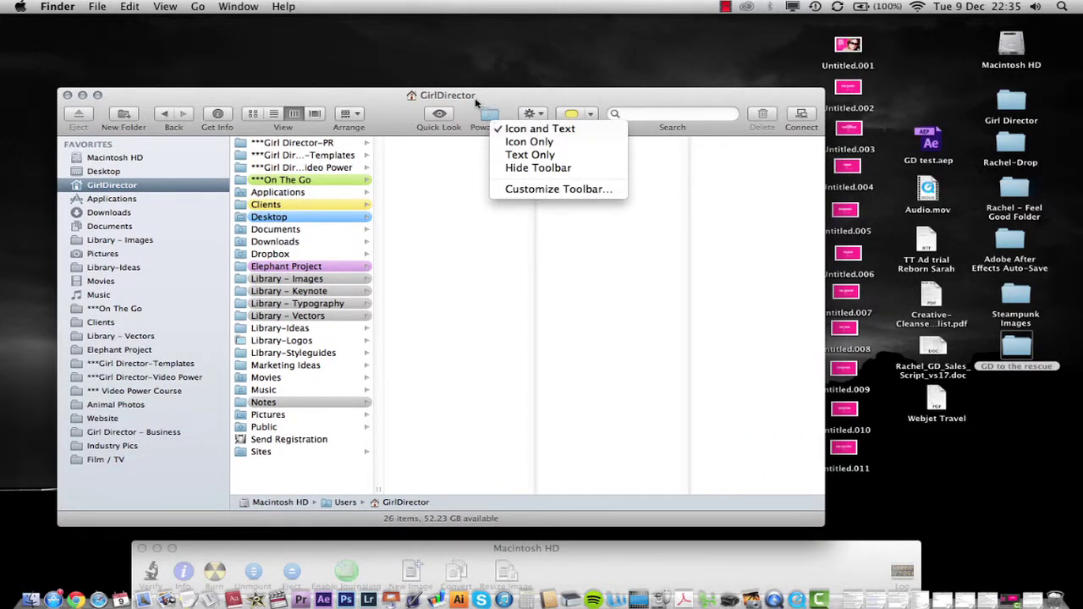
pyautogui.click(479, 131)
pyautogui.moveTo(484, 112); pyautogui.dragTo(500, 64)
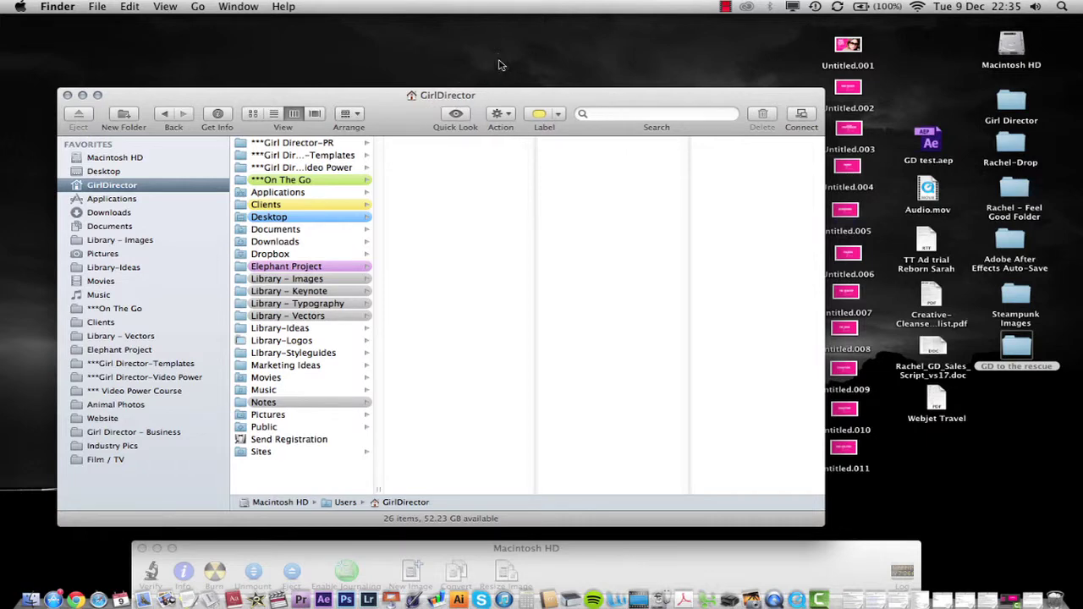
# Close the Finder window and move the Disk Utility window fully into view.
pyautogui.click(68, 96)
pyautogui.moveTo(616, 565); pyautogui.dragTo(537, 146)
pyautogui.moveTo(649, 144); pyautogui.dragTo(654, 76)
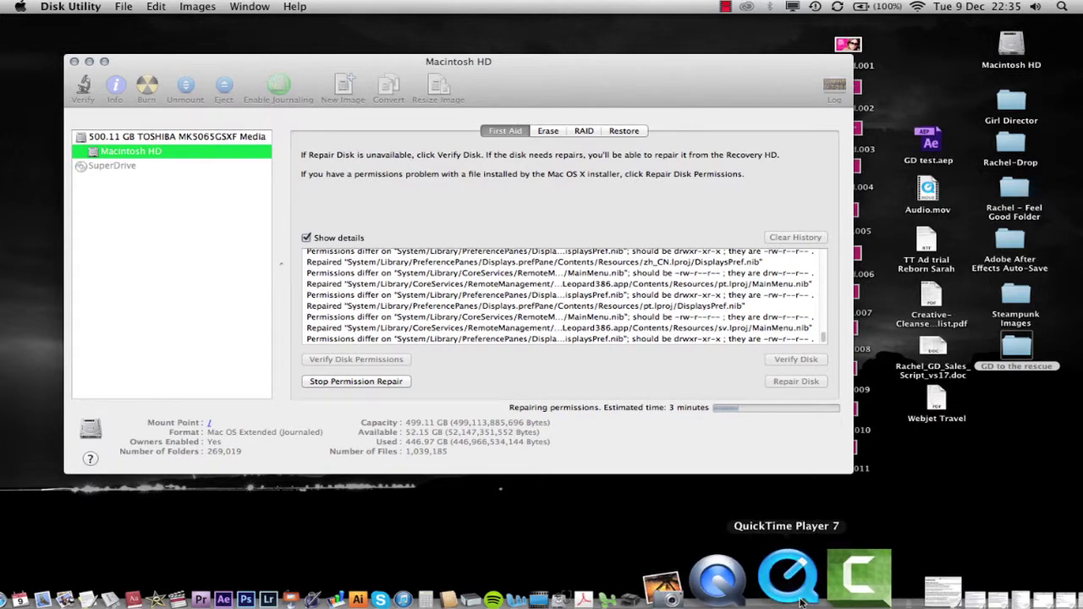
# Launch QuickTime Player 7, move the Disk Utility window aside and open the Girl Director folder on the desktop.
pyautogui.click(800, 599)
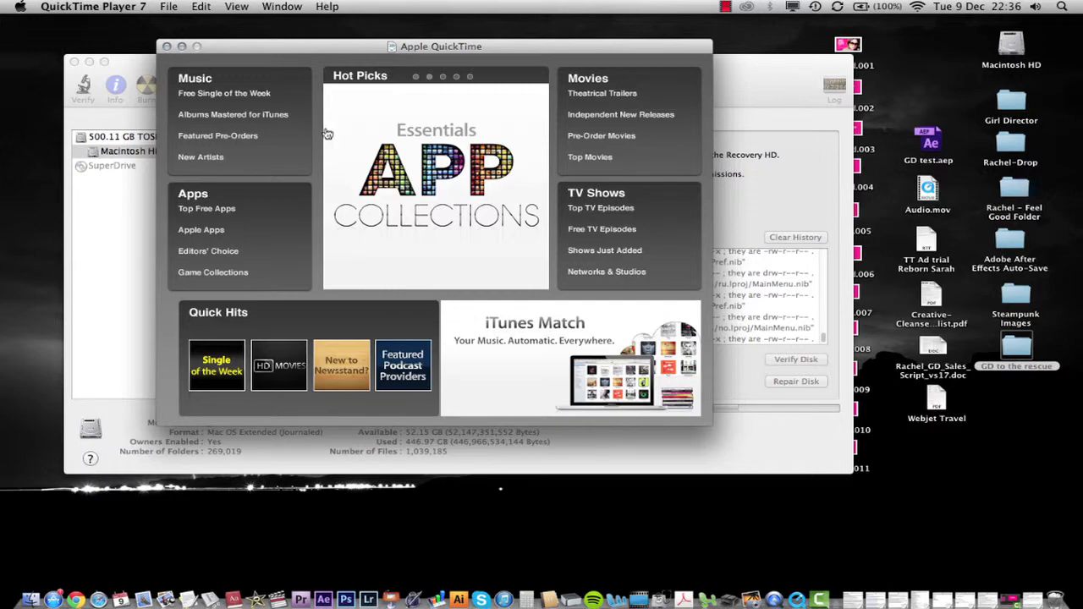
pyautogui.moveTo(733, 103); pyautogui.dragTo(375, 451)
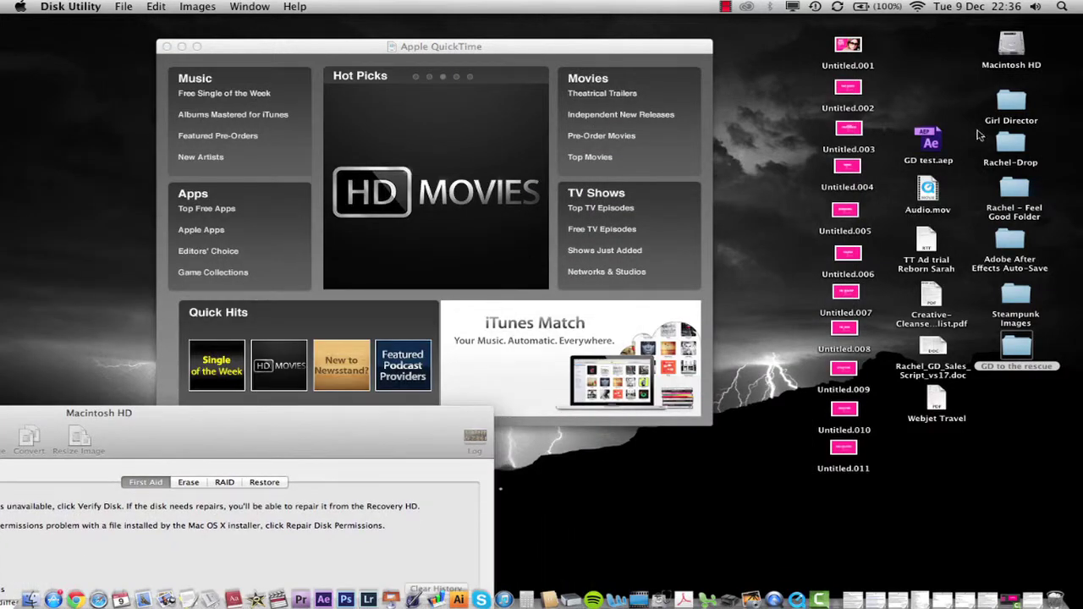
pyautogui.doubleClick(1017, 104)
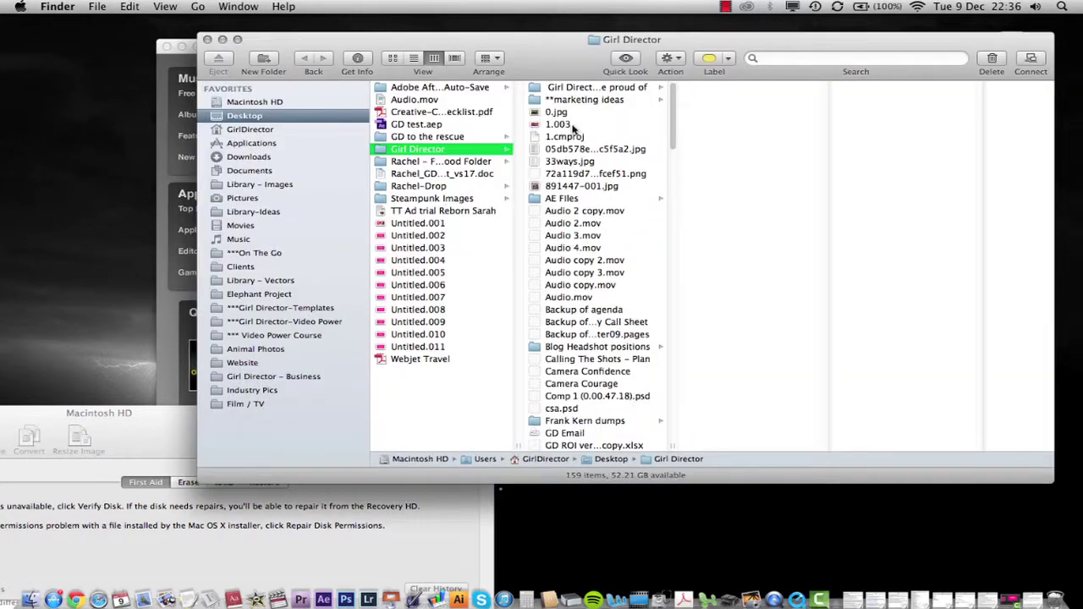
# Open Inspiring Video Blog Backgrounds.mov from the Girl Director folder in QuickTime Player 7.
pyautogui.scroll(-1, 622, 234)
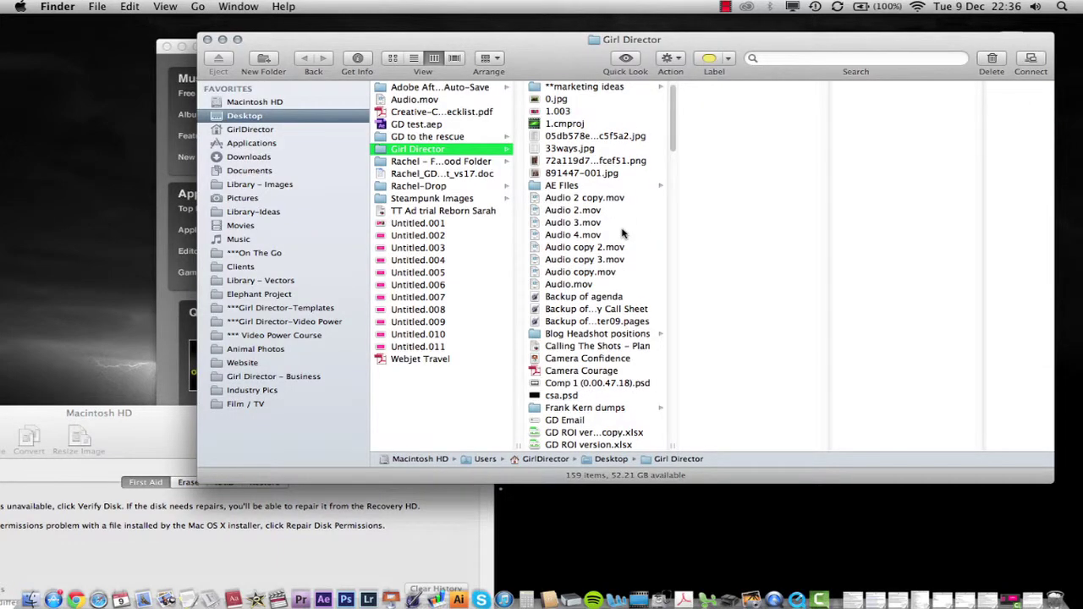
pyautogui.scroll(-10, 622, 234)
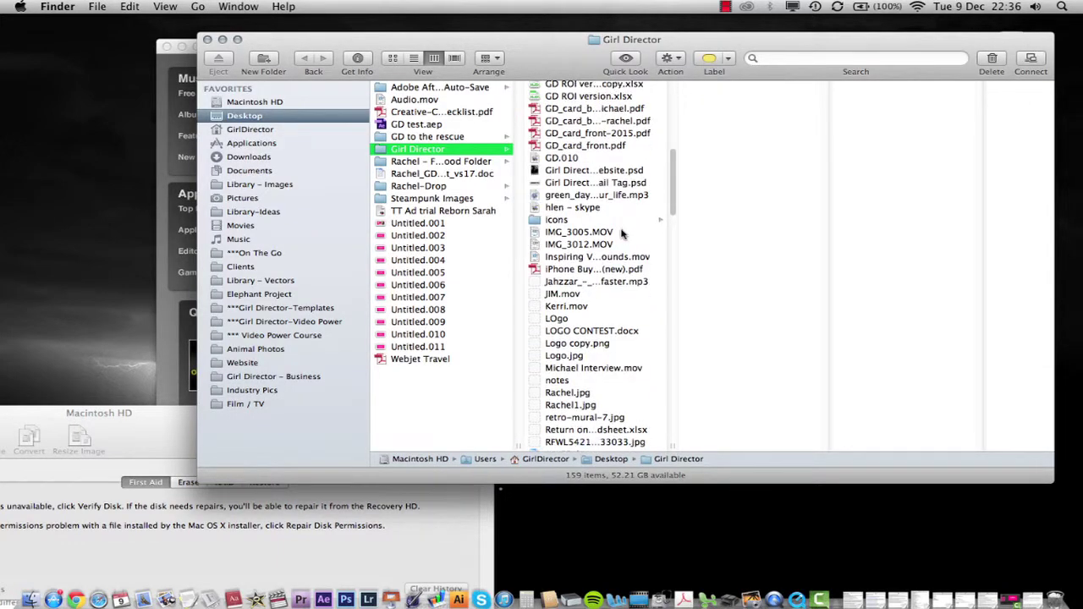
pyautogui.click(535, 257)
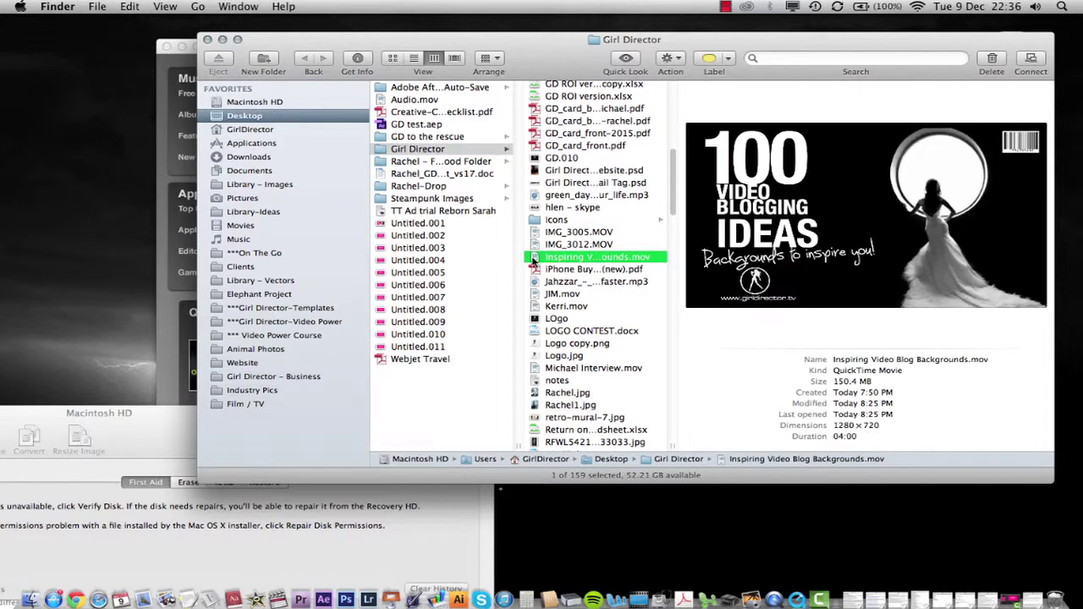
pyautogui.moveTo(535, 262); pyautogui.dragTo(796, 593)
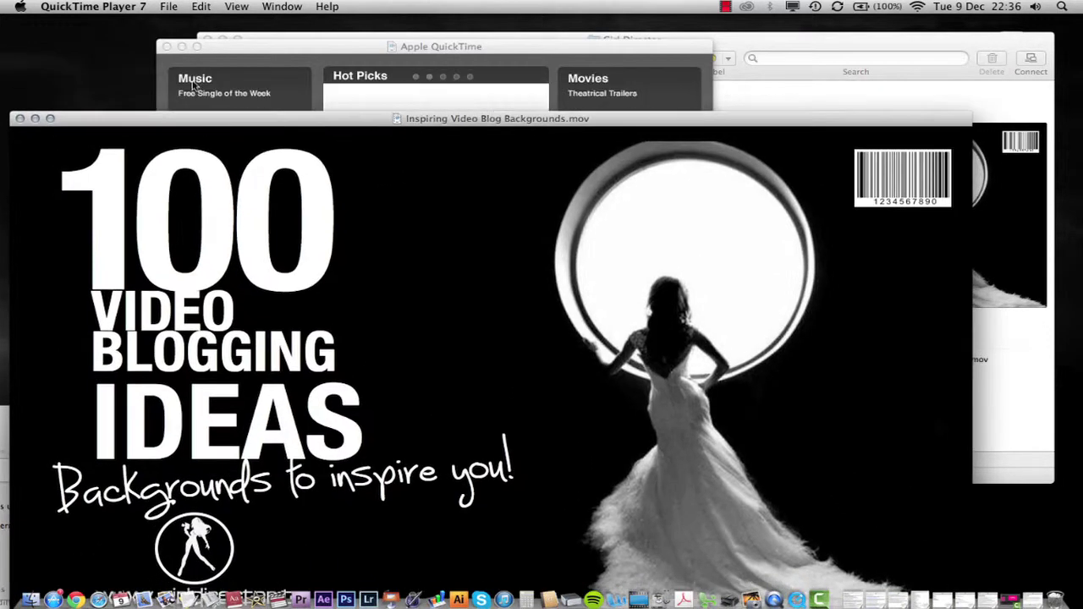
# Close the Apple QuickTime and Girl Director windows and move the movie window up until its playback controls are visible.
pyautogui.click(207, 40)
pyautogui.click(207, 40)
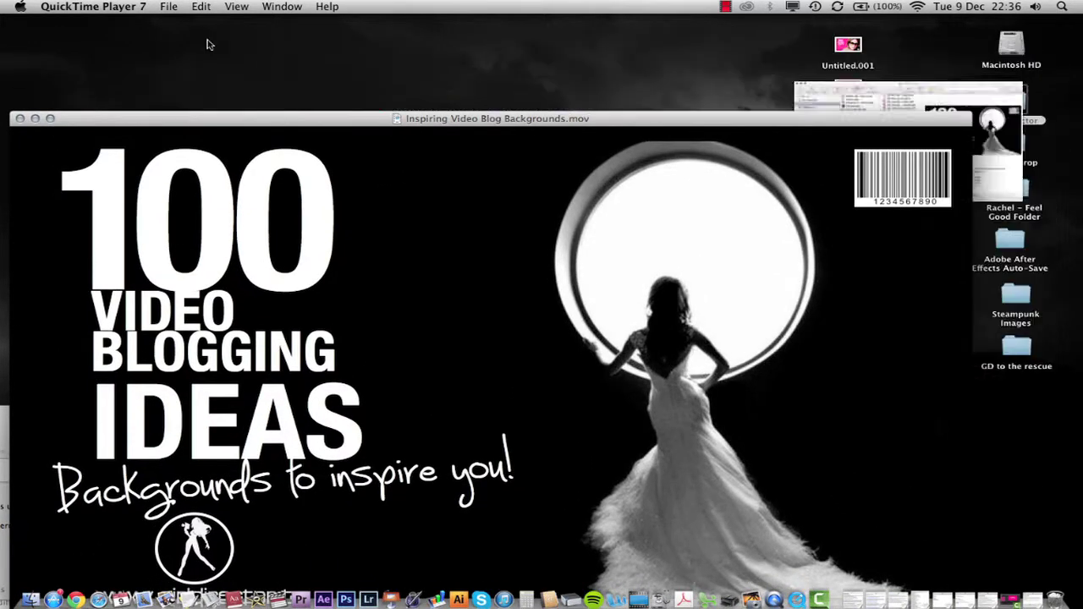
pyautogui.moveTo(192, 118); pyautogui.dragTo(217, 23)
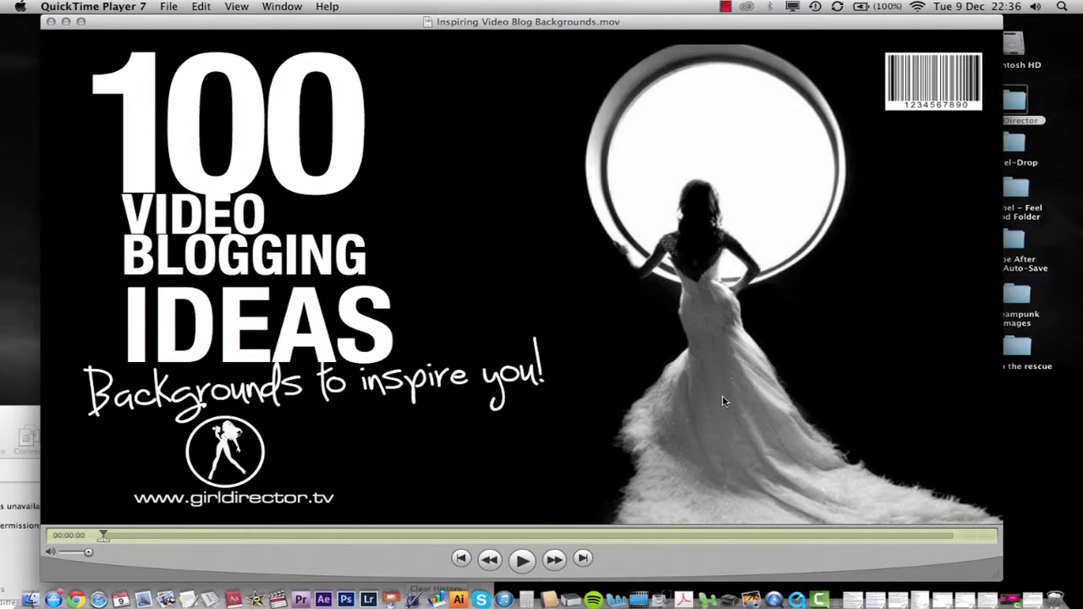
# Scrub forward through the movie on its timeline and return the playhead to the start.
pyautogui.click(1009, 412)
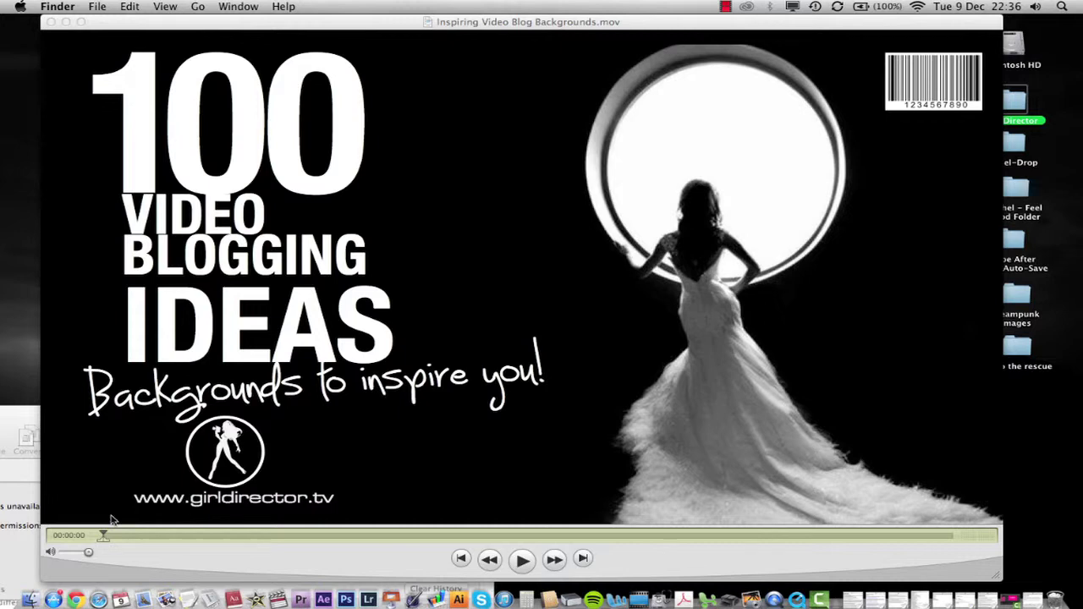
pyautogui.click(105, 543)
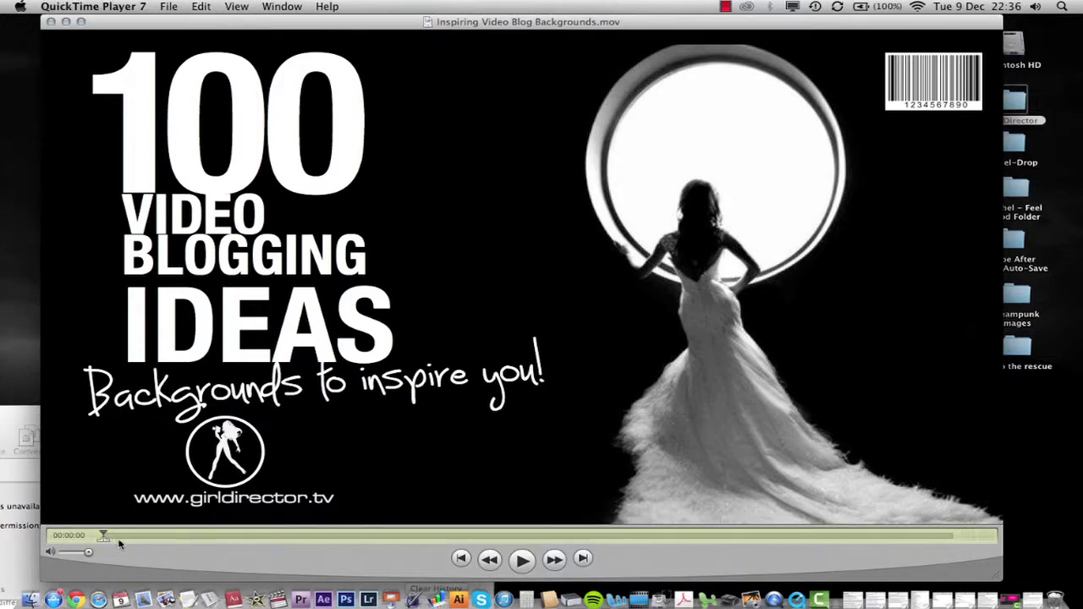
pyautogui.moveTo(101, 536); pyautogui.dragTo(224, 537)
pyautogui.moveTo(327, 535)
pyautogui.mouseDown()
pyautogui.moveTo(474, 535)
pyautogui.moveTo(348, 537)
pyautogui.mouseUp()
pyautogui.moveTo(252, 533); pyautogui.dragTo(83, 545)
# Start an export of the movie and choose Movie to QuickTime Movie as the export format.
pyautogui.click(230, 6)
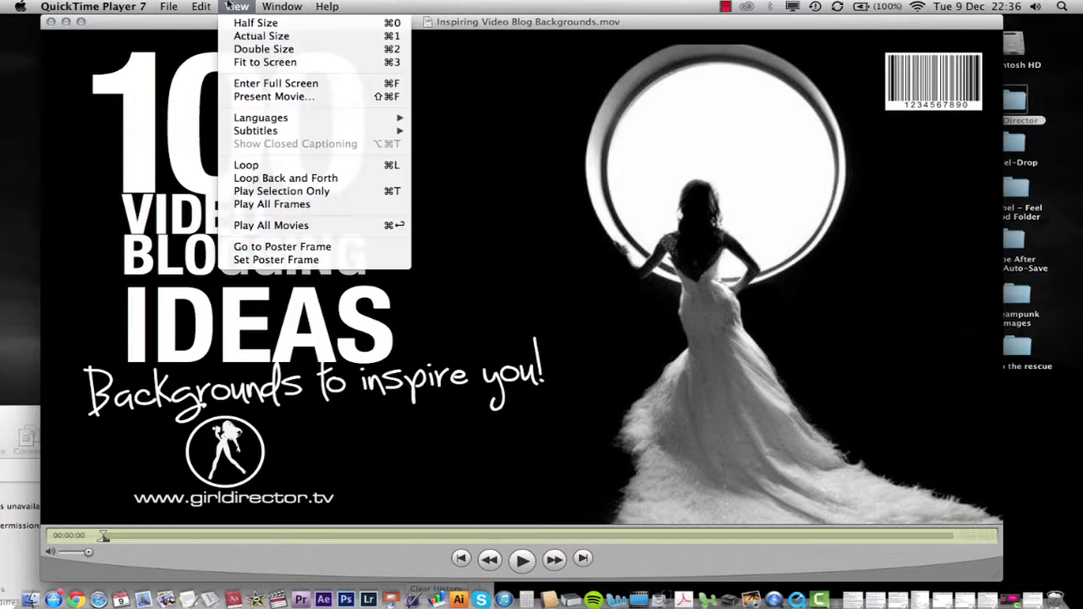
pyautogui.moveTo(157, 5)
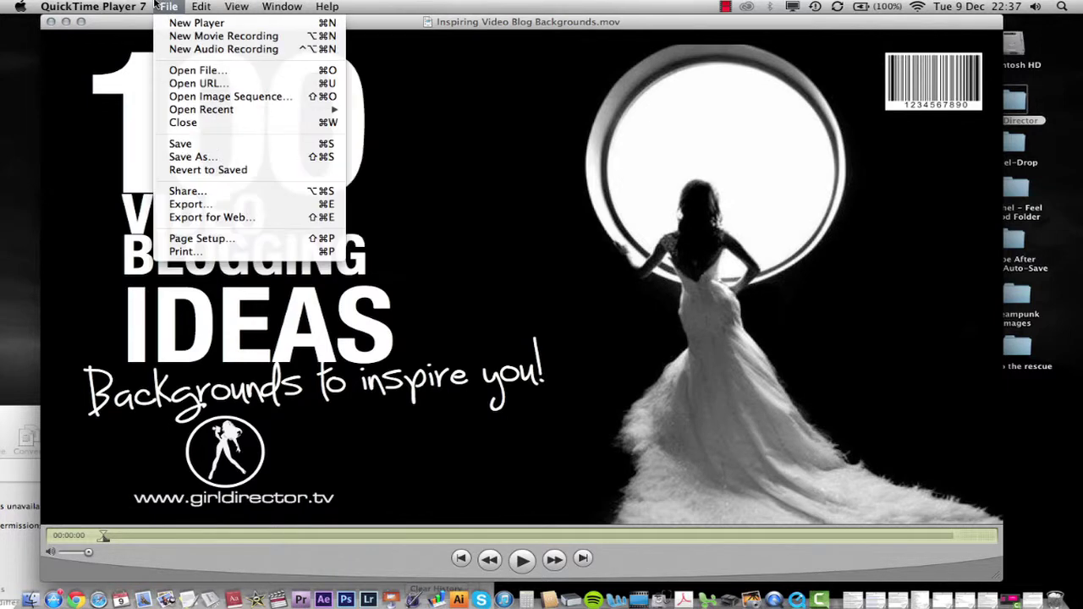
pyautogui.click(162, 209)
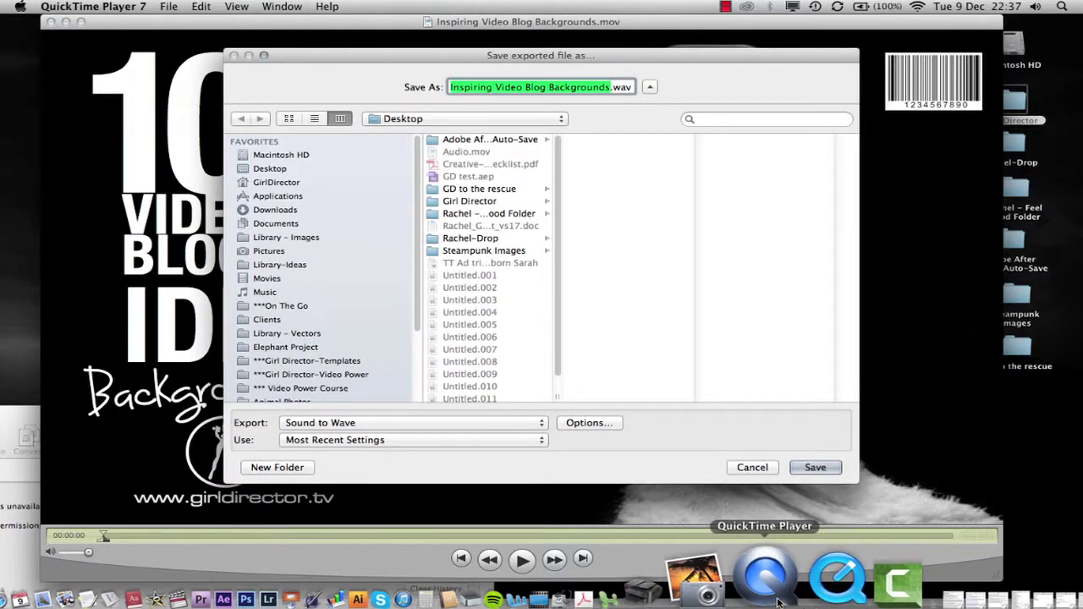
pyautogui.click(349, 423)
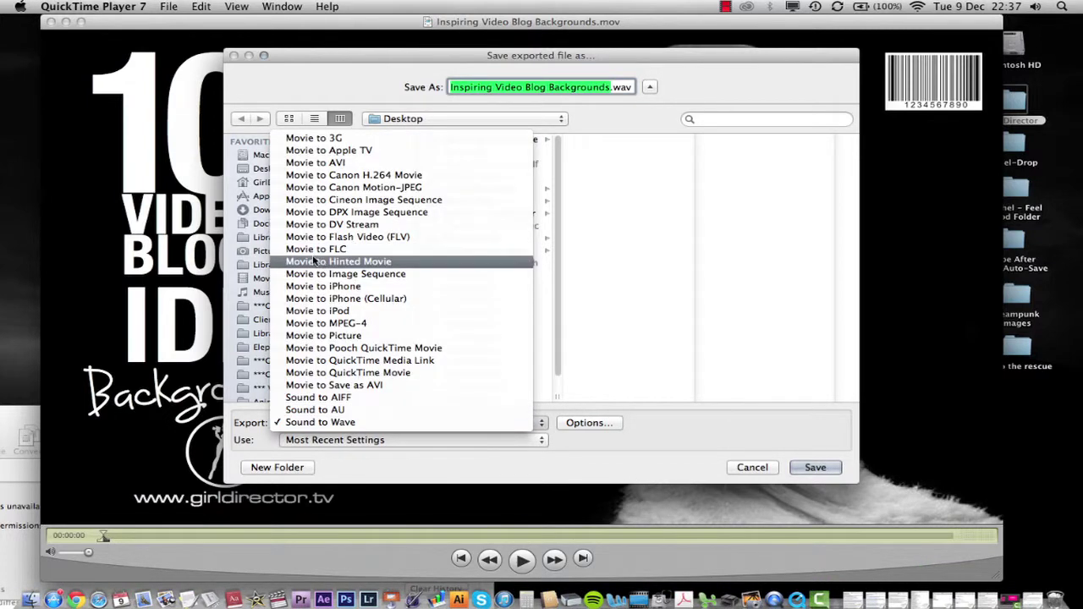
pyautogui.click(292, 373)
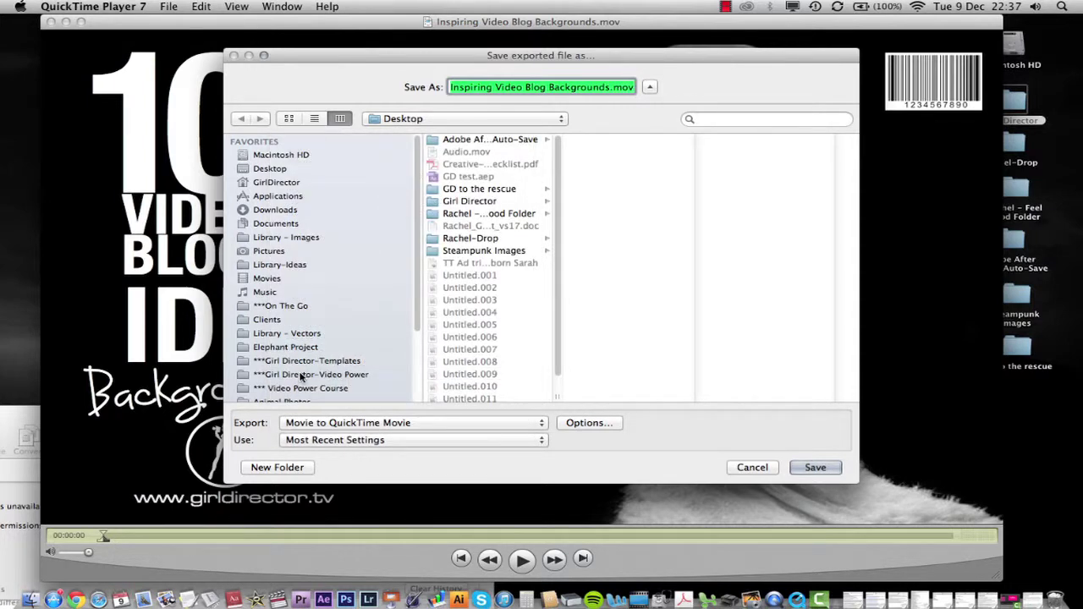
# Review the export's size and video compression settings, and cancel the export without saving.
pyautogui.click(589, 422)
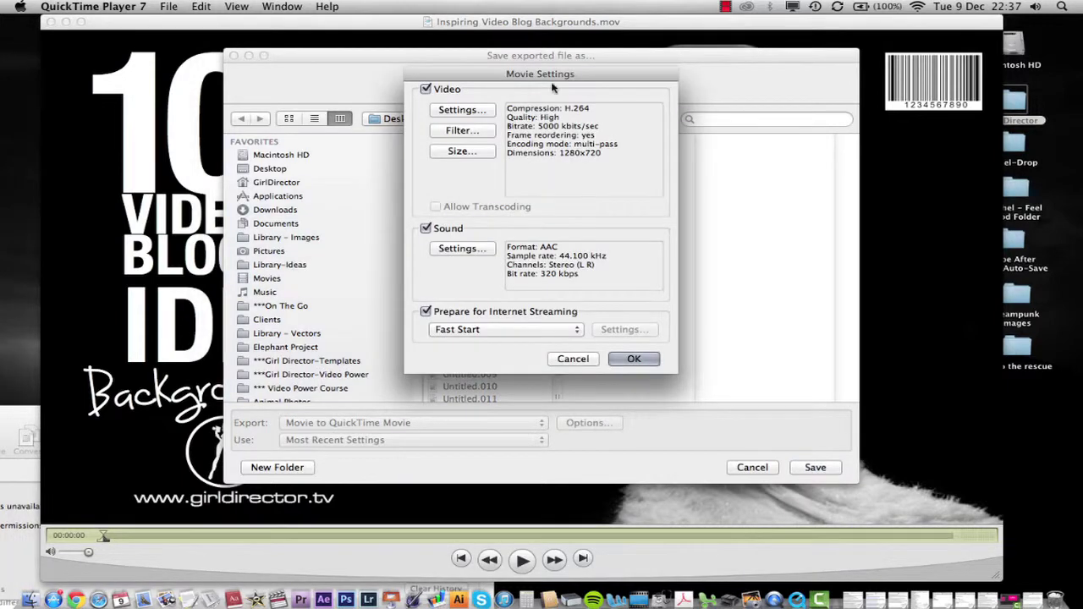
pyautogui.click(462, 151)
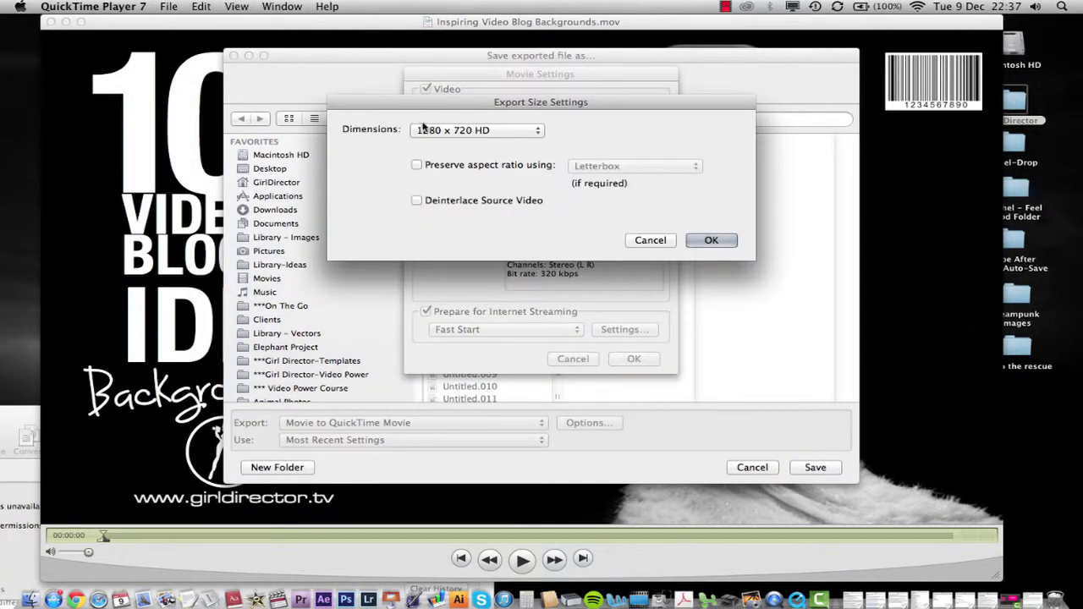
pyautogui.click(712, 241)
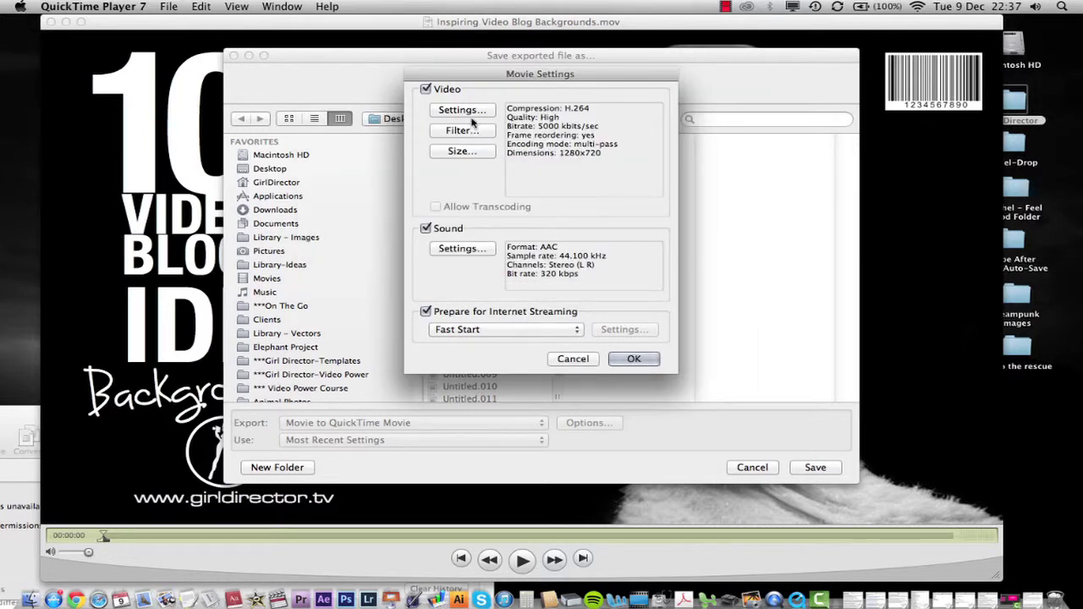
pyautogui.click(462, 110)
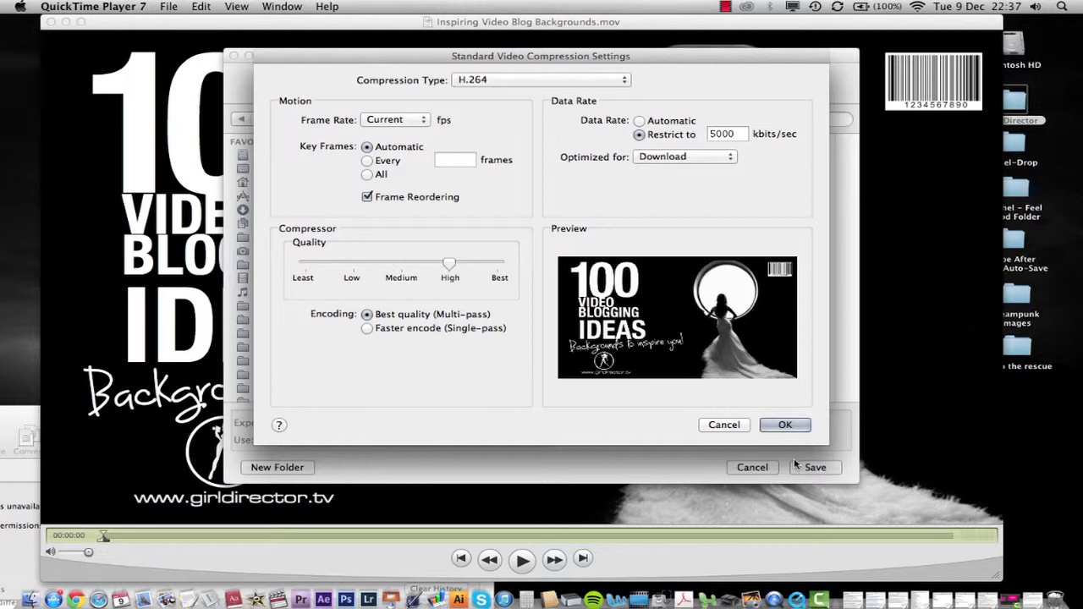
pyautogui.click(787, 428)
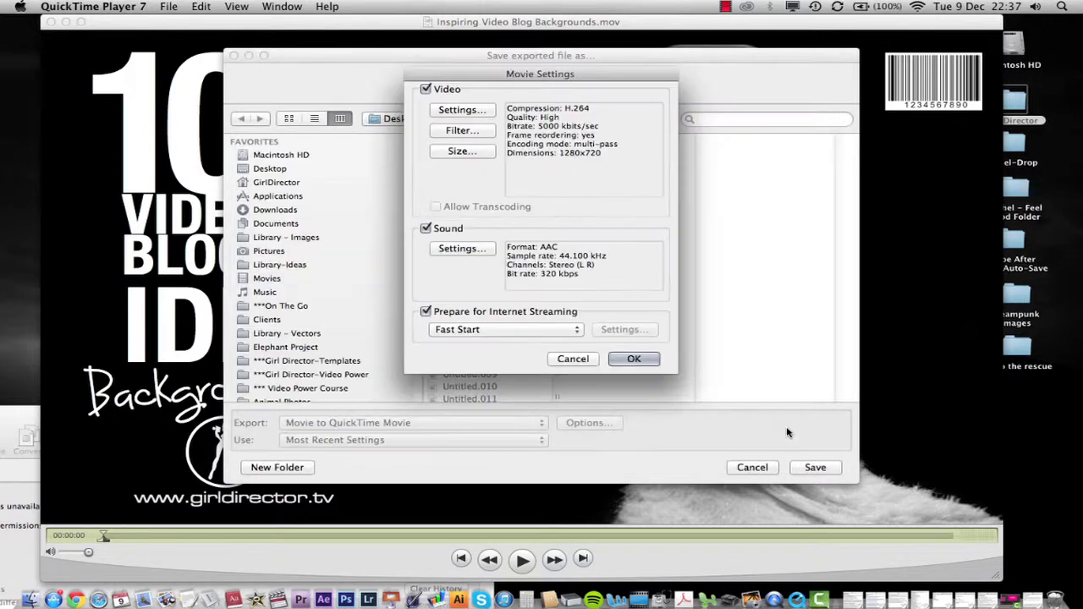
pyautogui.click(572, 363)
pyautogui.click(753, 469)
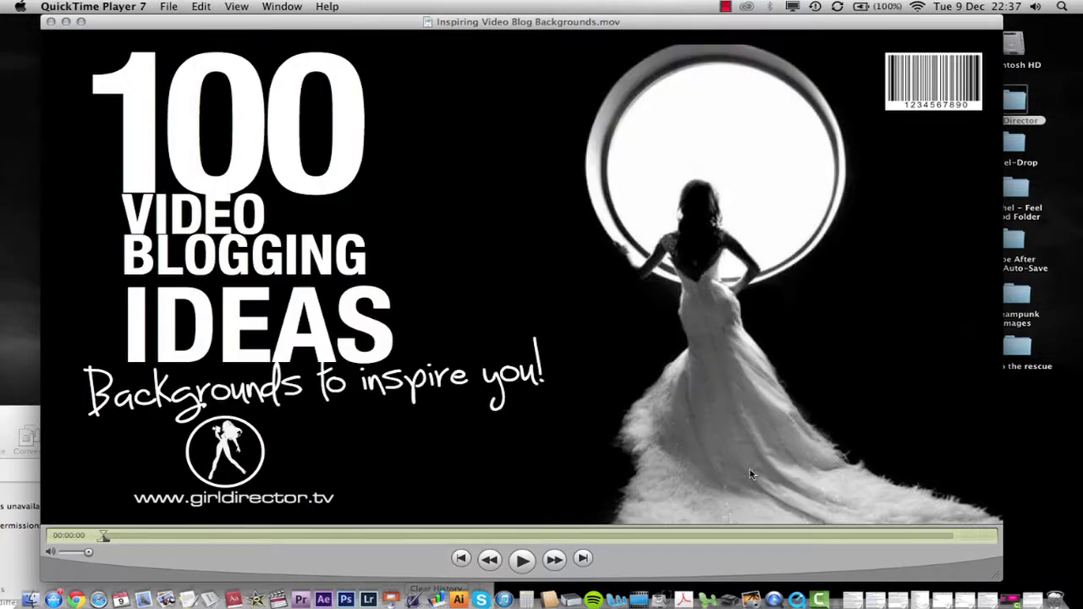
# Close the movie and Disk Utility windows, confirming the closure despite the permission repair in progress.
pyautogui.click(51, 22)
pyautogui.moveTo(224, 439); pyautogui.dragTo(616, 80)
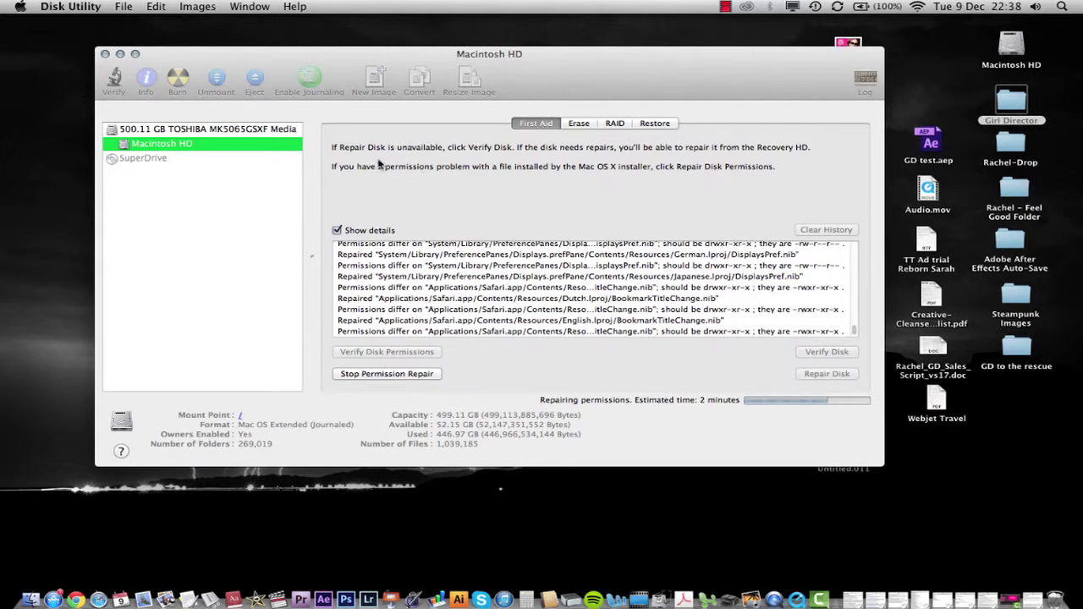
pyautogui.moveTo(554, 95); pyautogui.dragTo(522, 112)
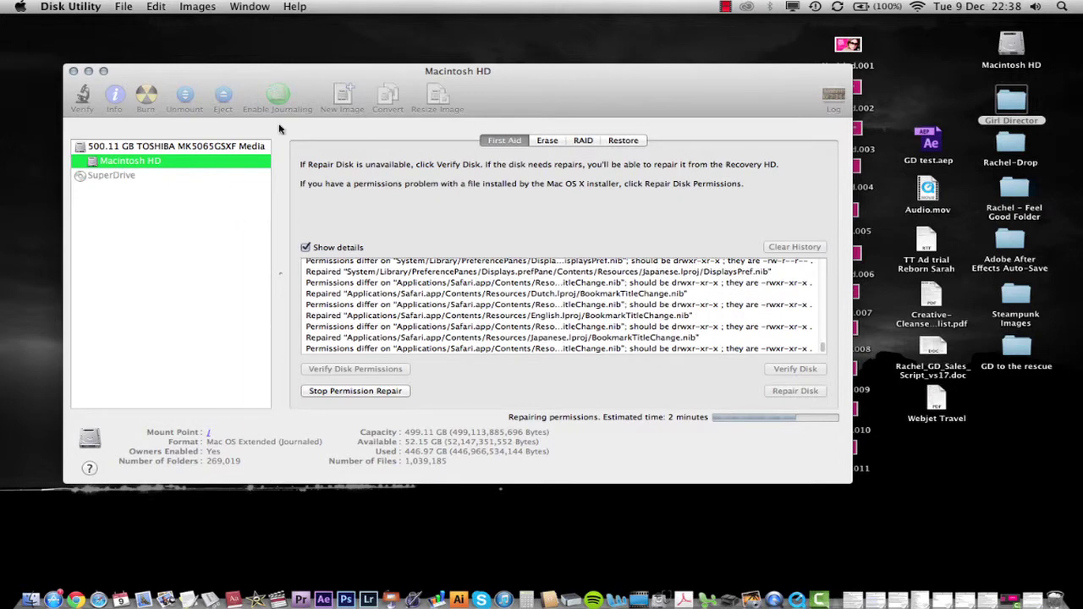
pyautogui.click(73, 73)
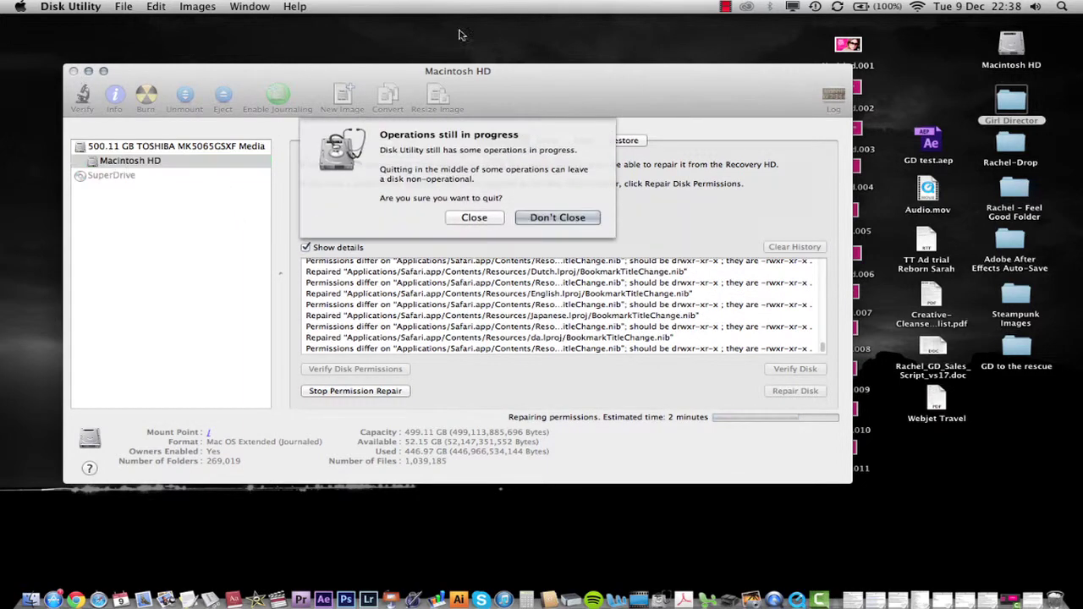
pyautogui.click(496, 220)
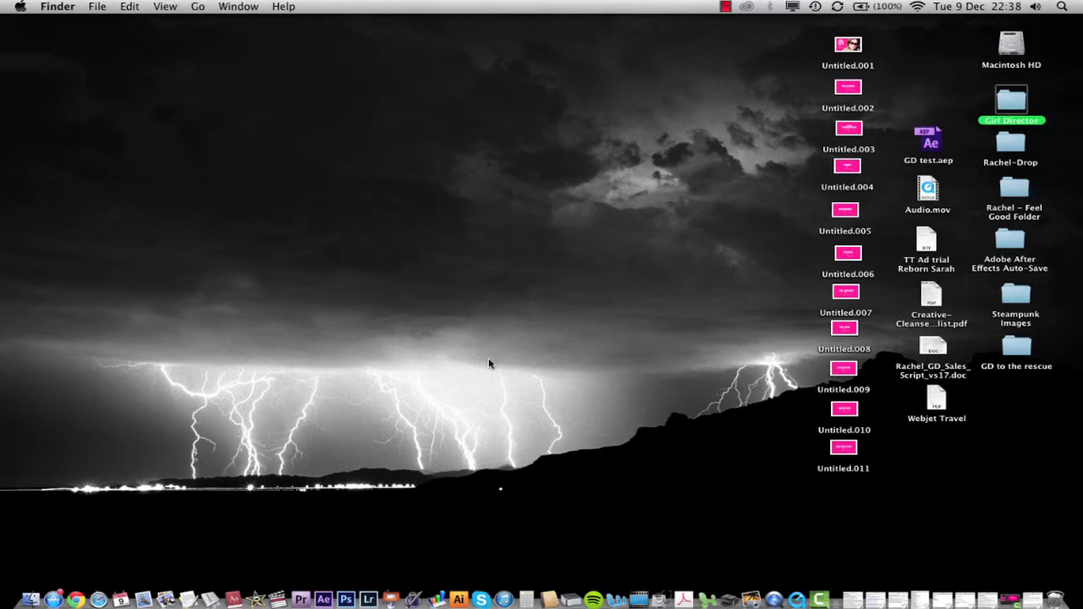